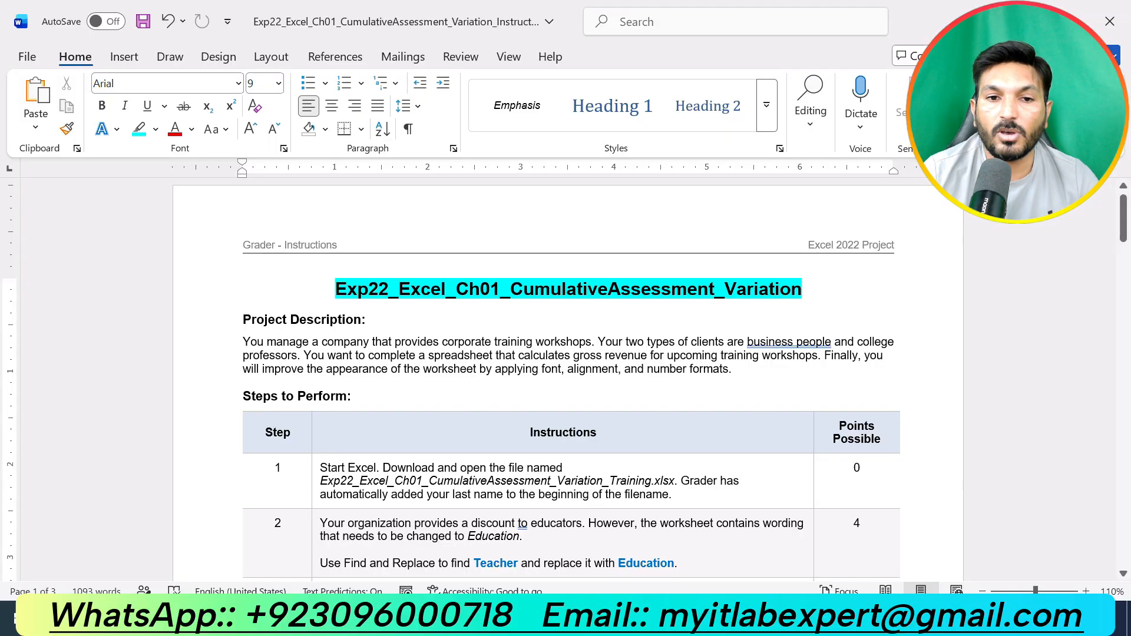
- Highlight the "Project Description:" heading of the instructions document in turquoise
left_click(802, 288)
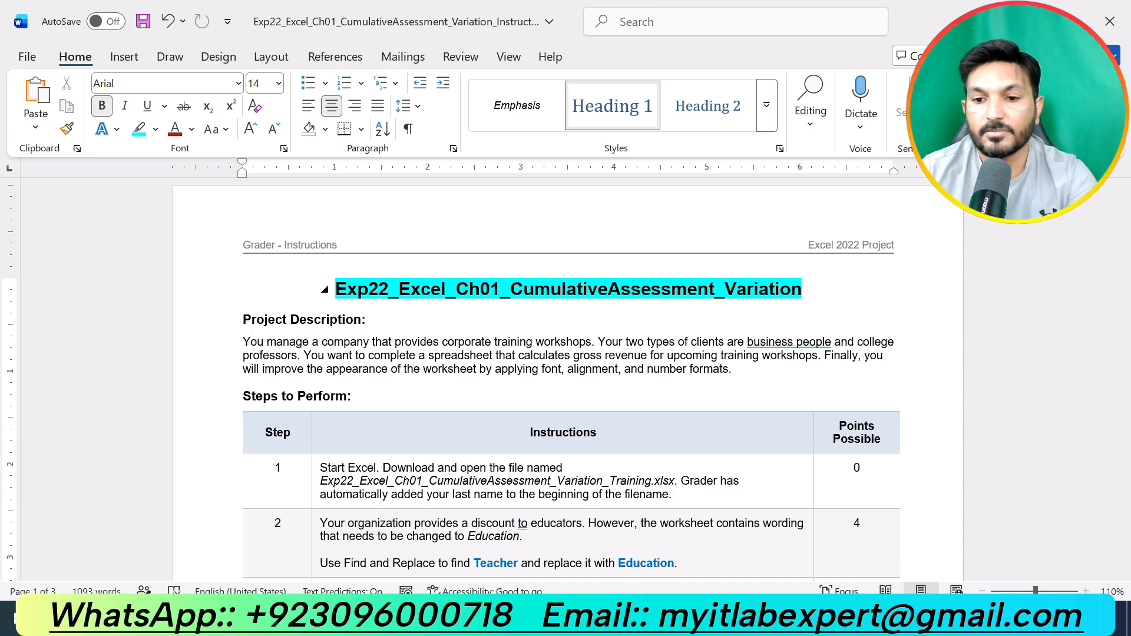
key("BackSpace")
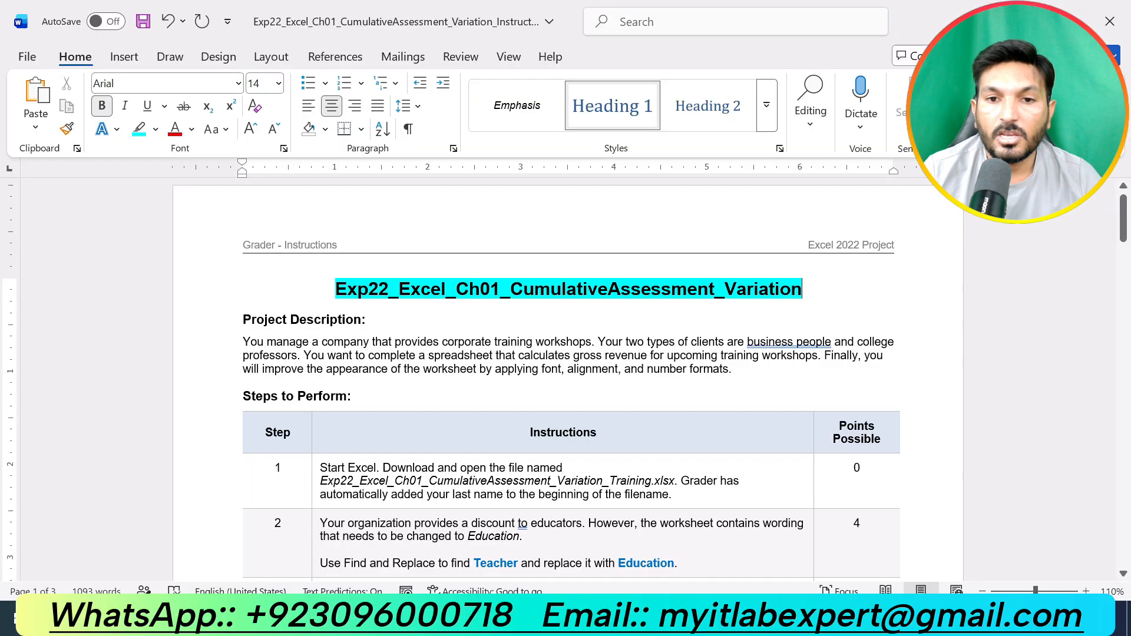
left_click(233, 320)
left_click(324, 291)
left_click_drag(737, 370, 243, 340)
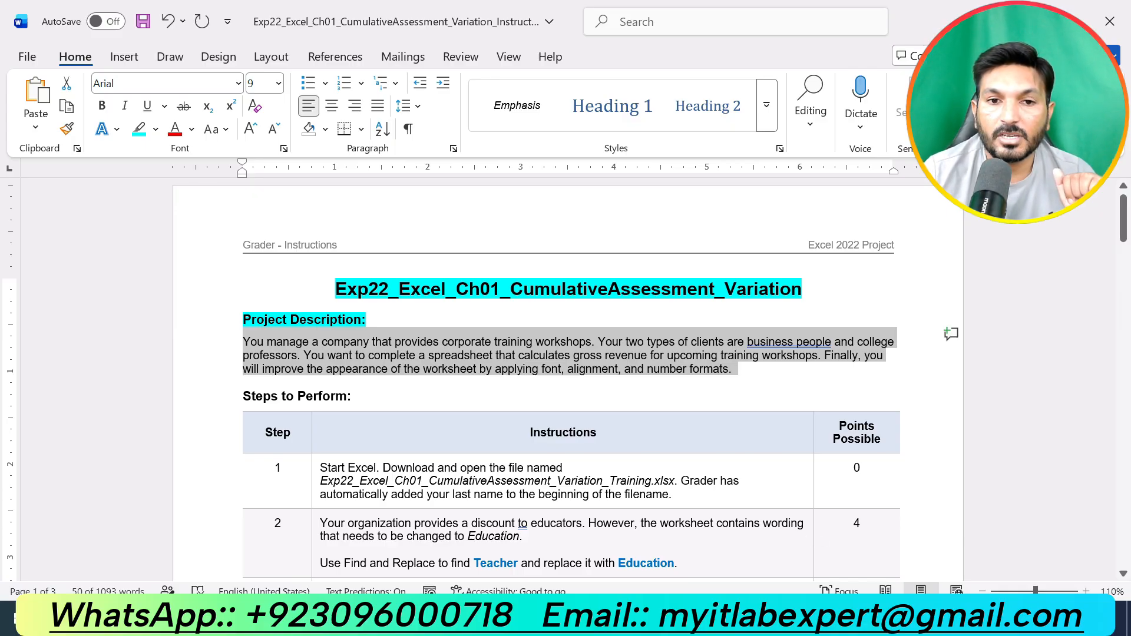
- Highlight the "Steps to Perform:" heading in turquoise
triple_click(354, 395)
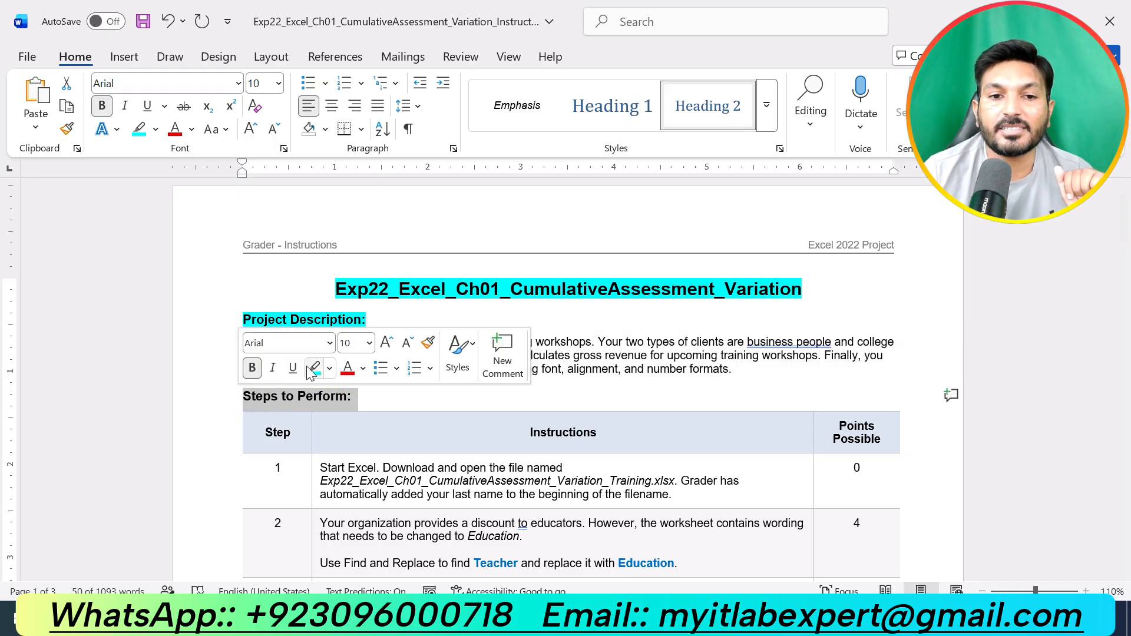
left_click(315, 368)
left_click(552, 440)
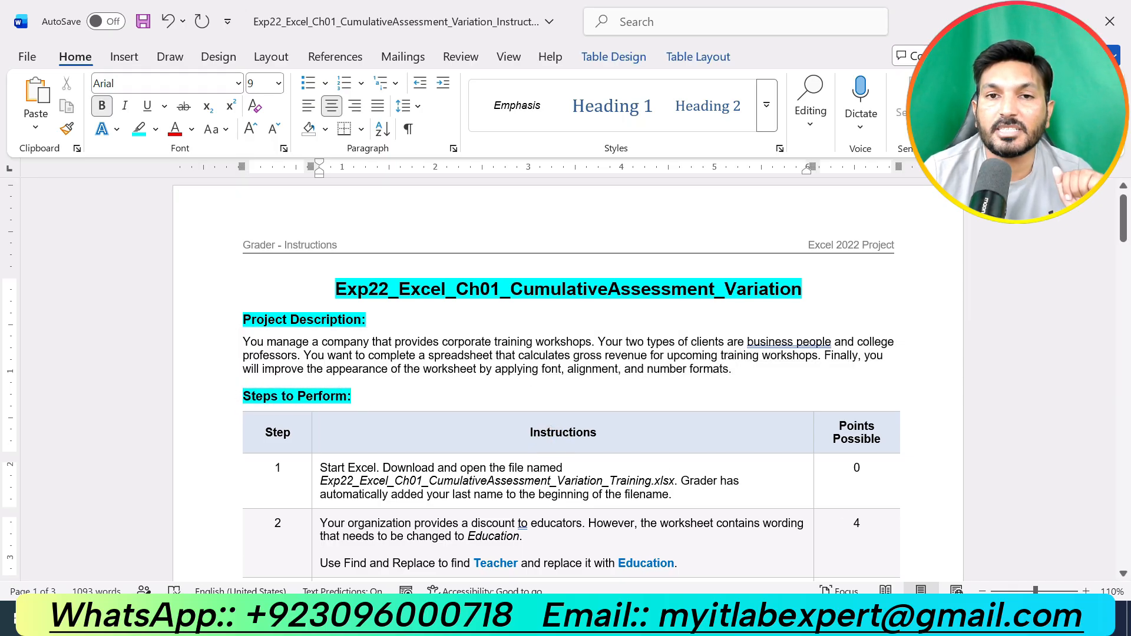
- Scroll through the full list of project instructions down to the last step
scroll(815, 492, "down", 9)
scroll(815, 494, "down", 20)
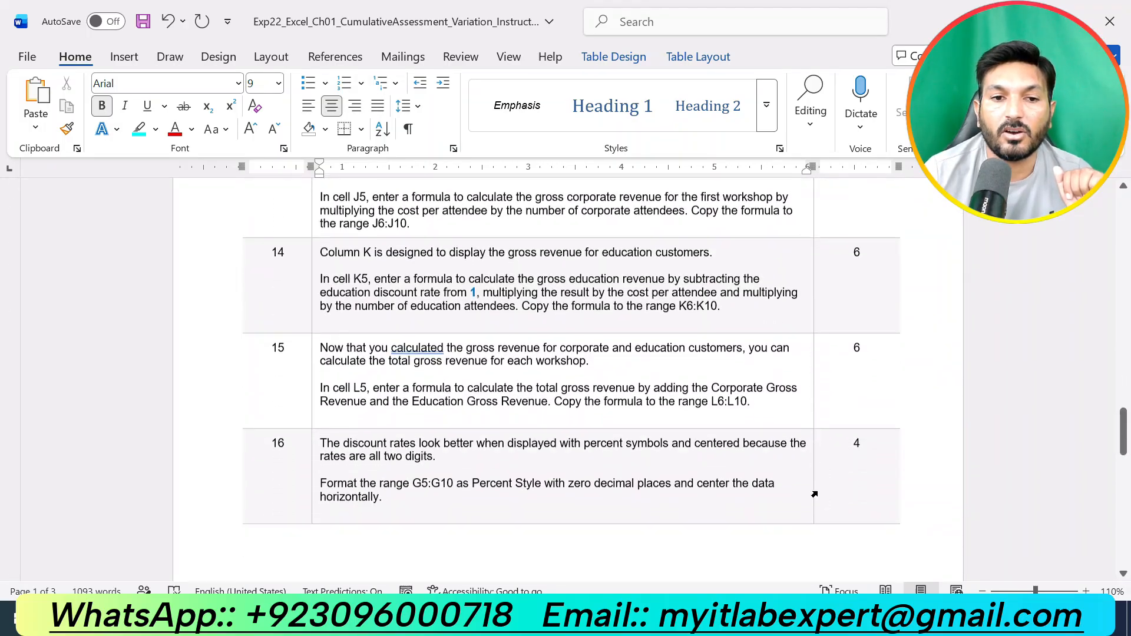
scroll(815, 494, "down", 2)
scroll(816, 494, "up", 12)
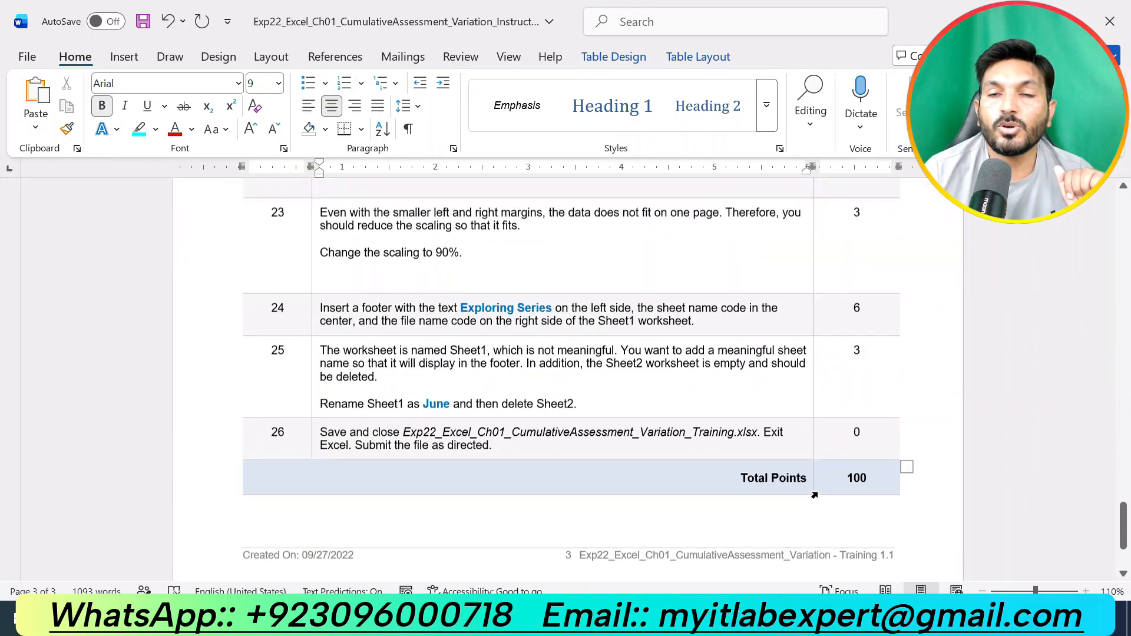
scroll(818, 493, "up", 18)
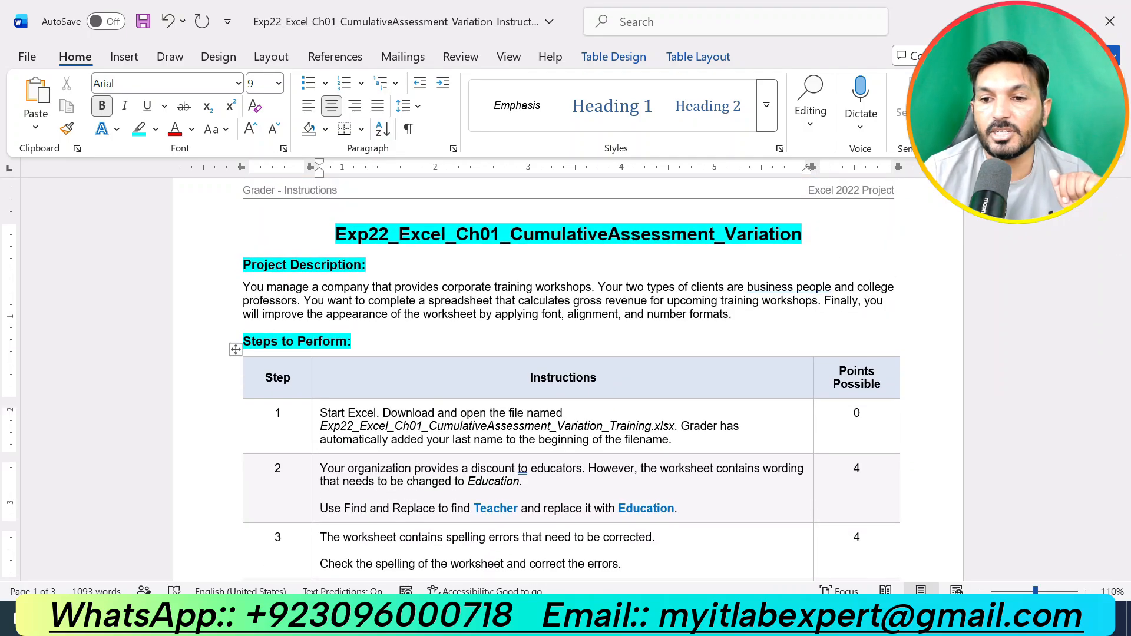
scroll(549, 378, "up", 1)
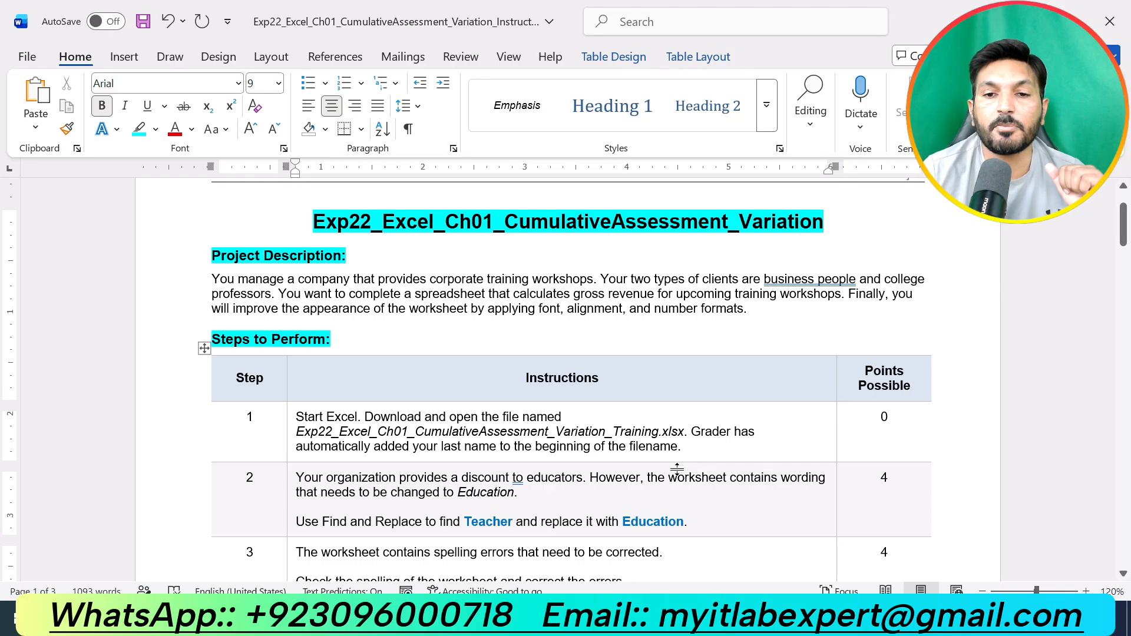
- Highlight the step 1 instructions text in yellow
left_click_drag(683, 446, 296, 417)
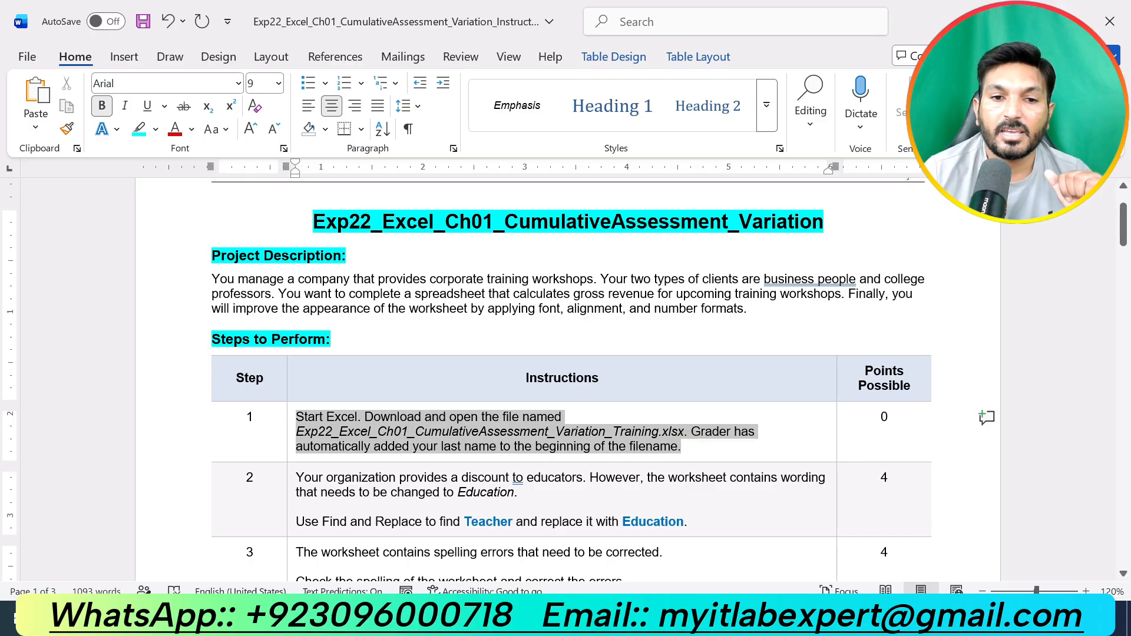
left_click(395, 468)
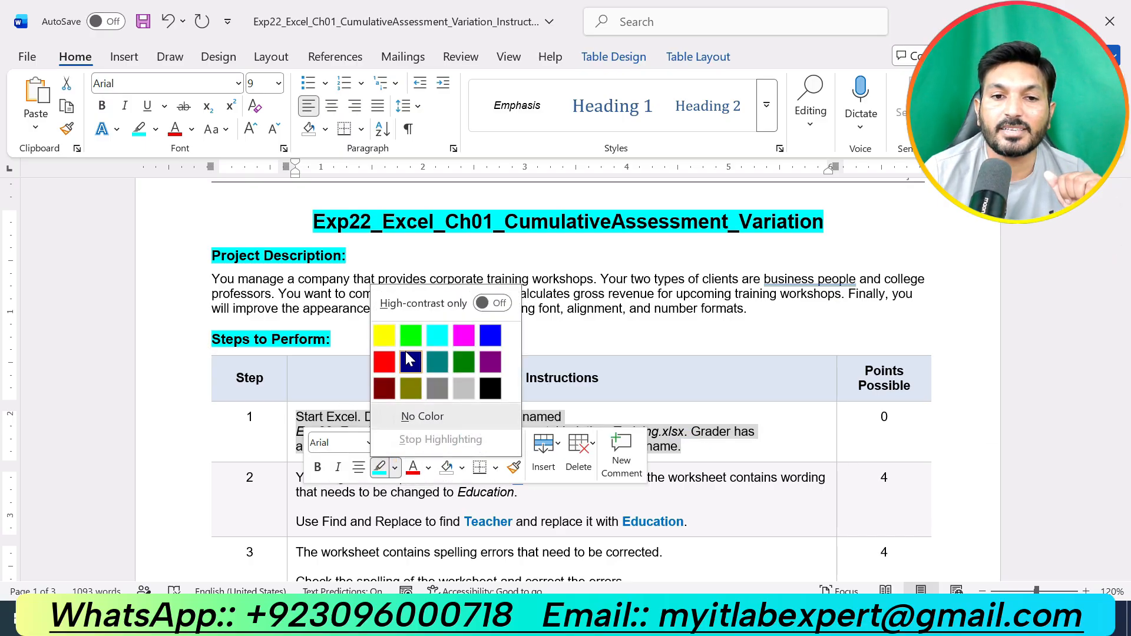
left_click(389, 341)
left_click(749, 475)
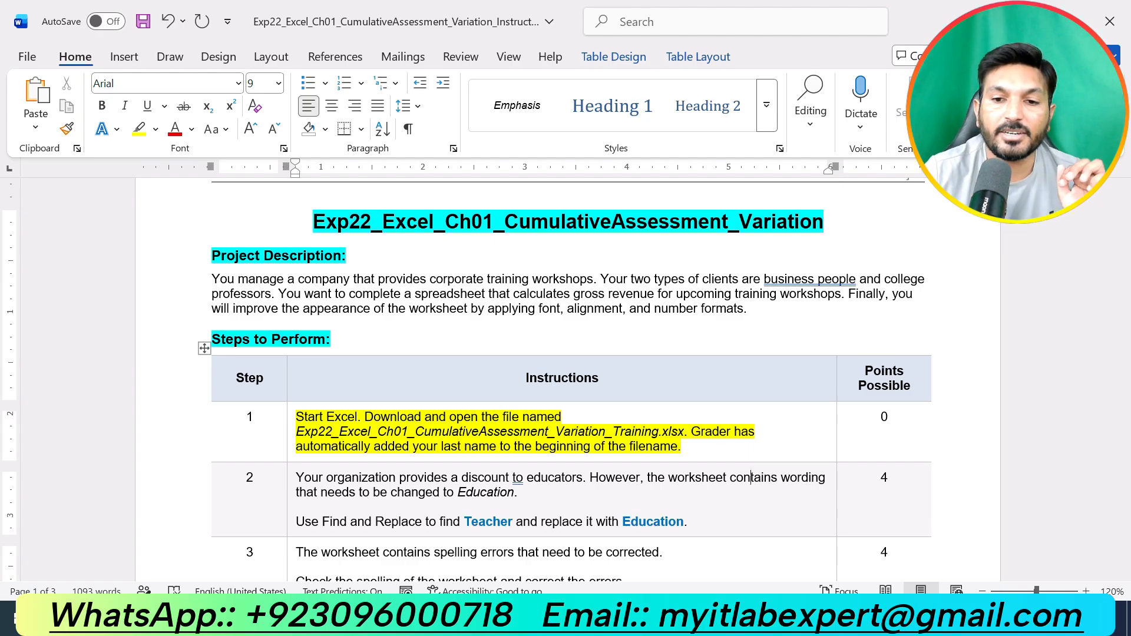
- Remove the yellow highlight from step 1 and highlight the step 2 instructions in yellow
key("alt+Tab")
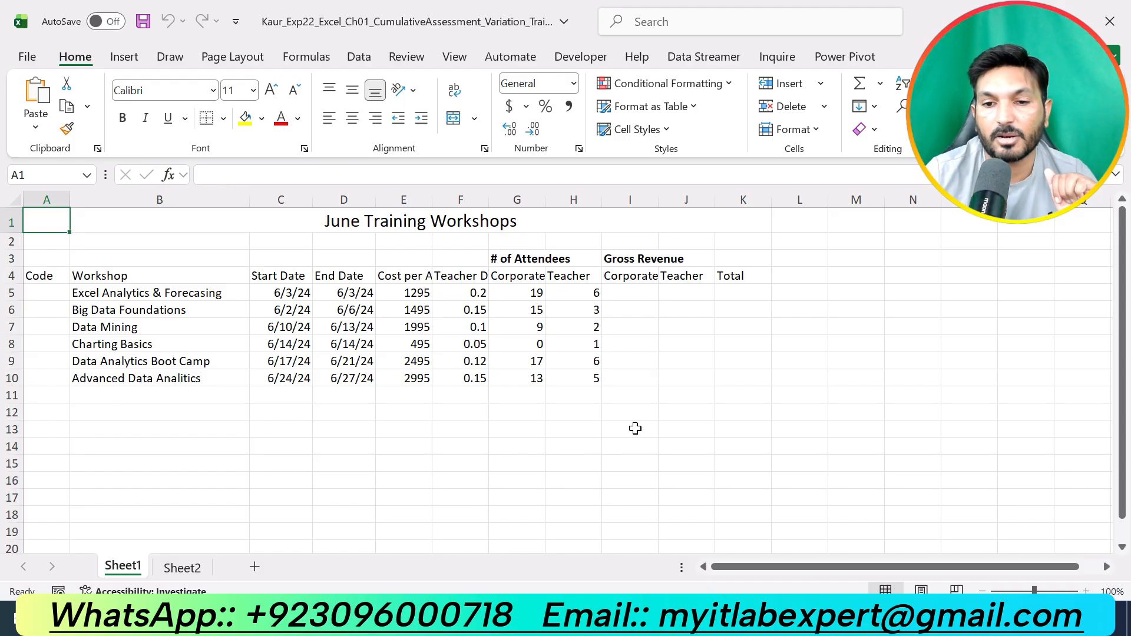
left_click(766, 619)
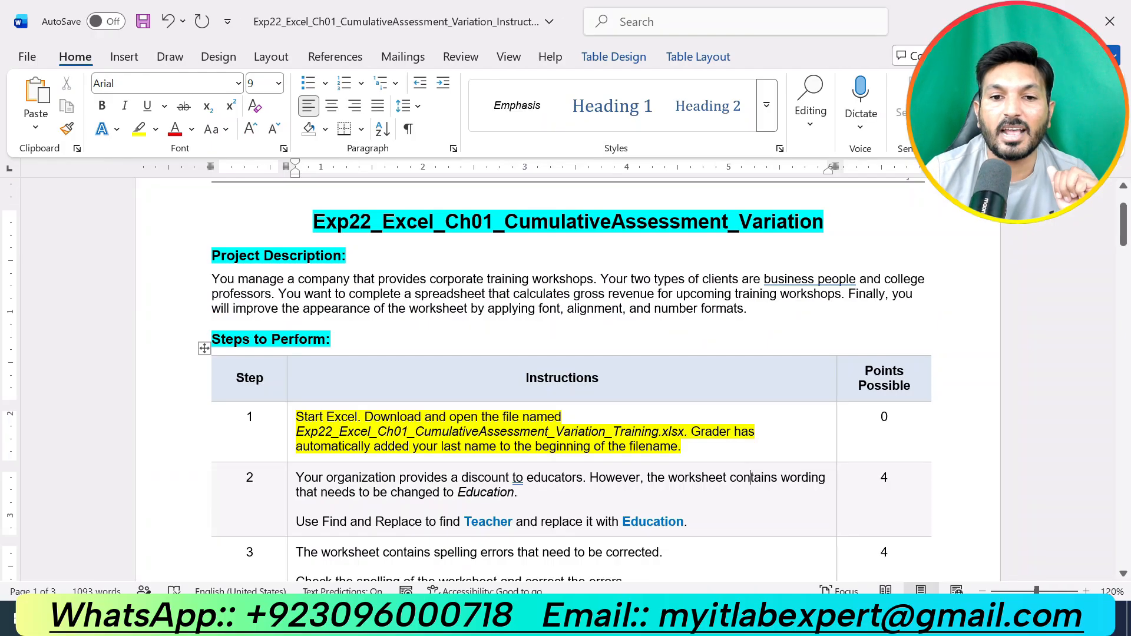
triple_click(647, 452)
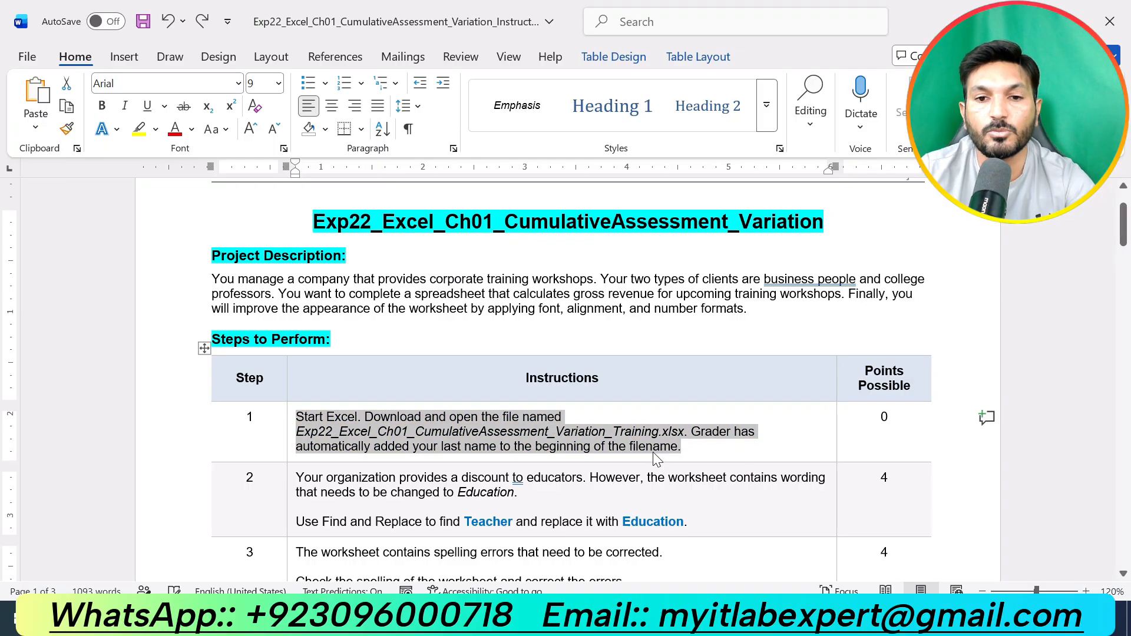
left_click_drag(695, 517, 361, 468)
left_click(382, 458)
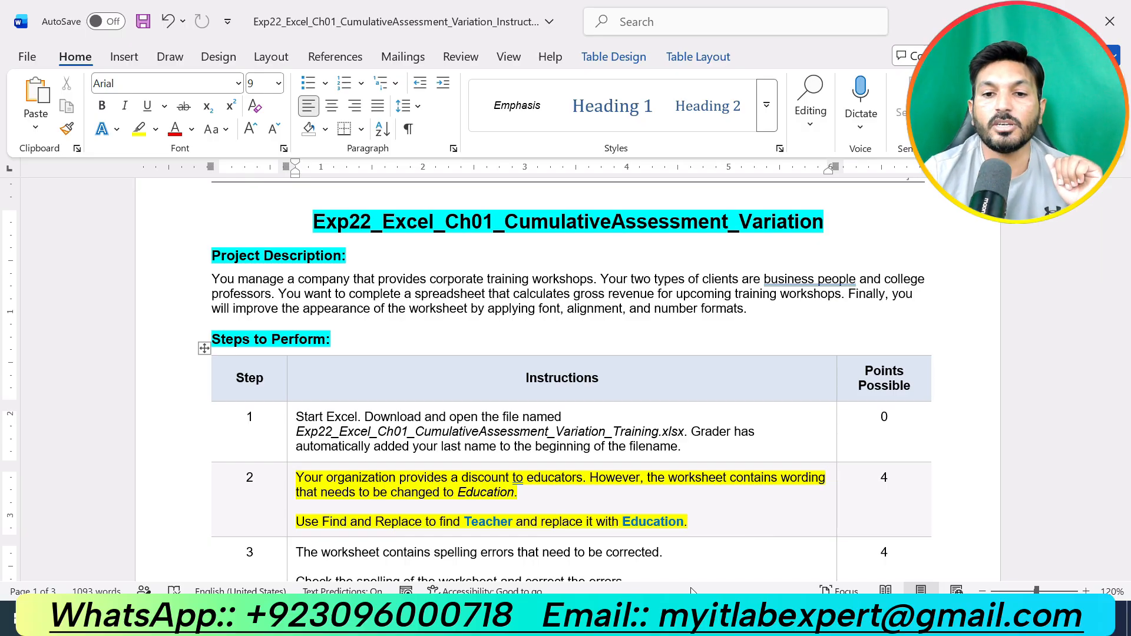
- Open the Find and Replace dialog on the worksheet
left_click(312, 618)
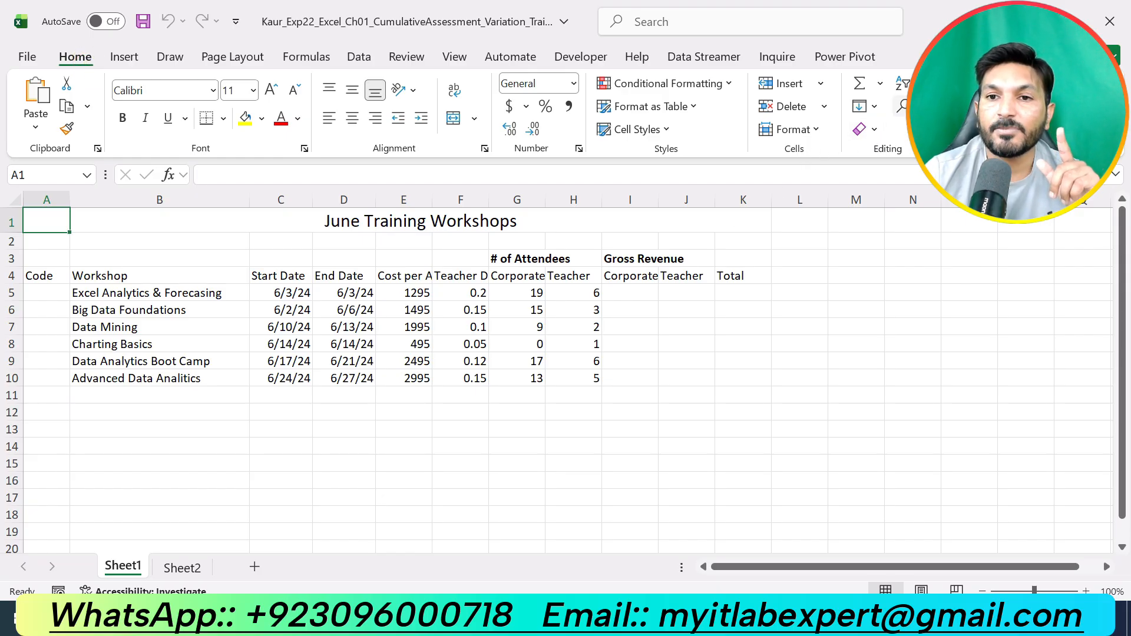
left_click(932, 107)
left_click(941, 157)
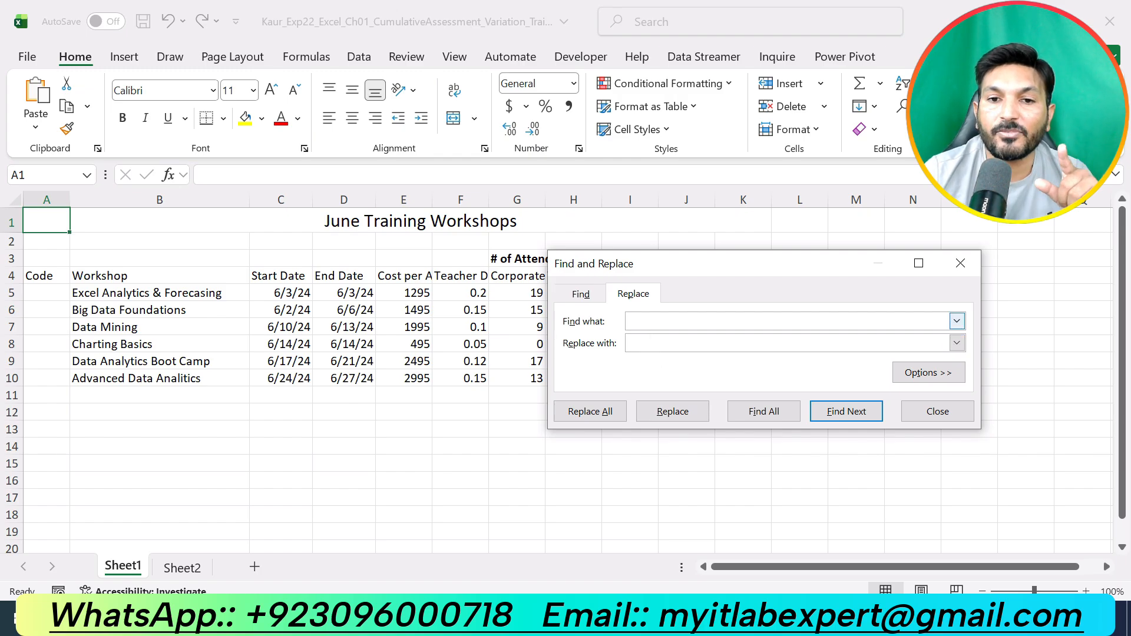
key("alt+Tab")
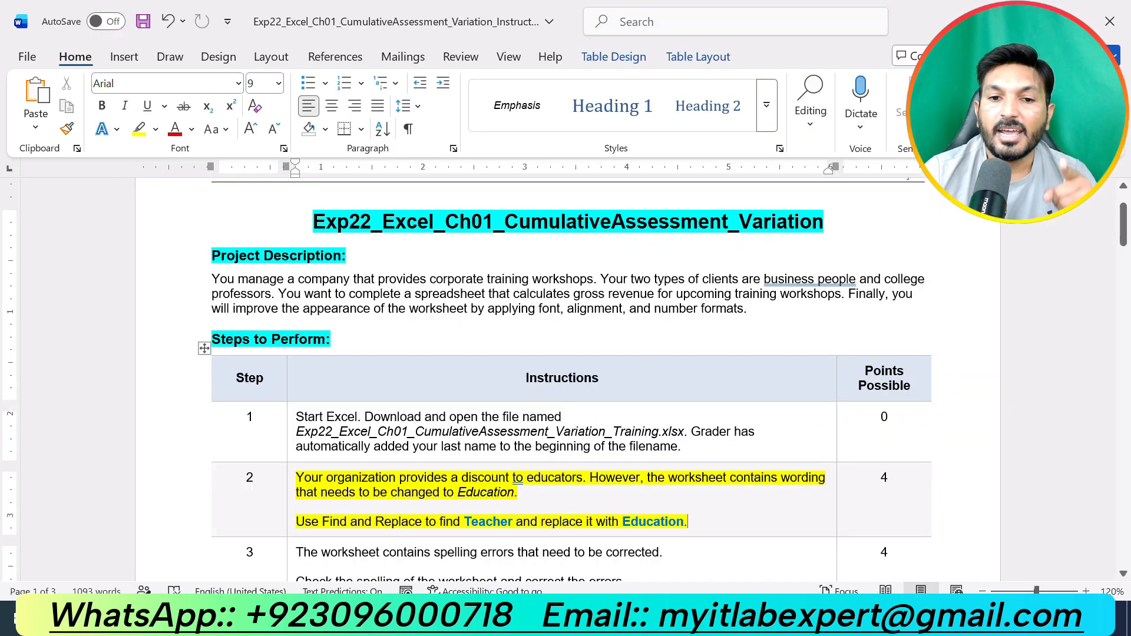
key("alt+Tab")
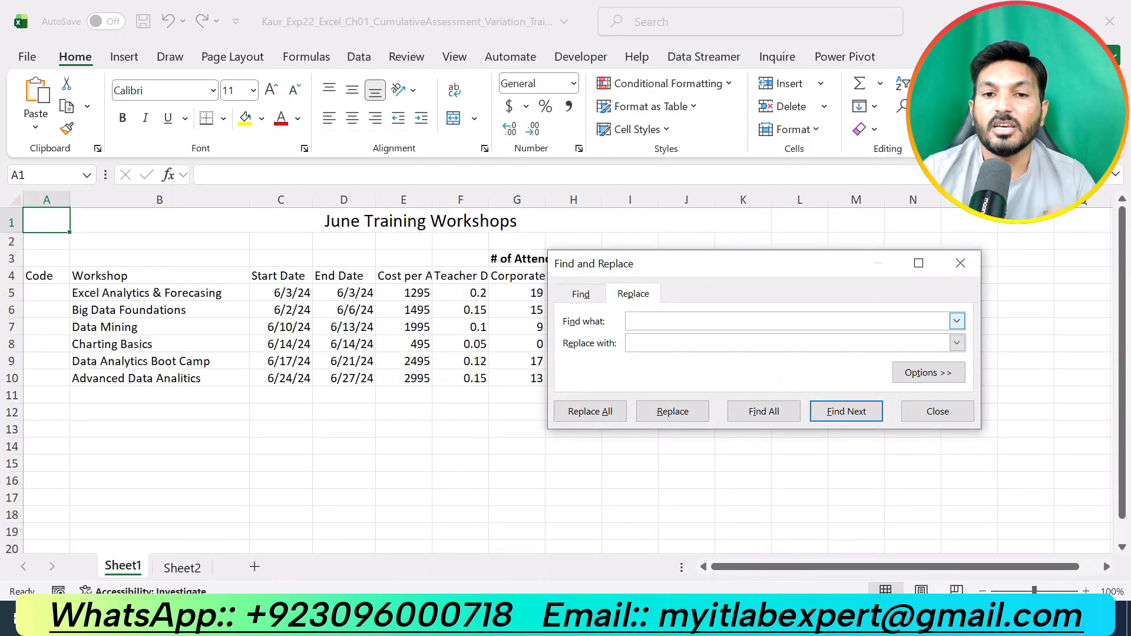
- Replace all occurrences of Teacher with Education on the worksheet and close the dialog
type("T")
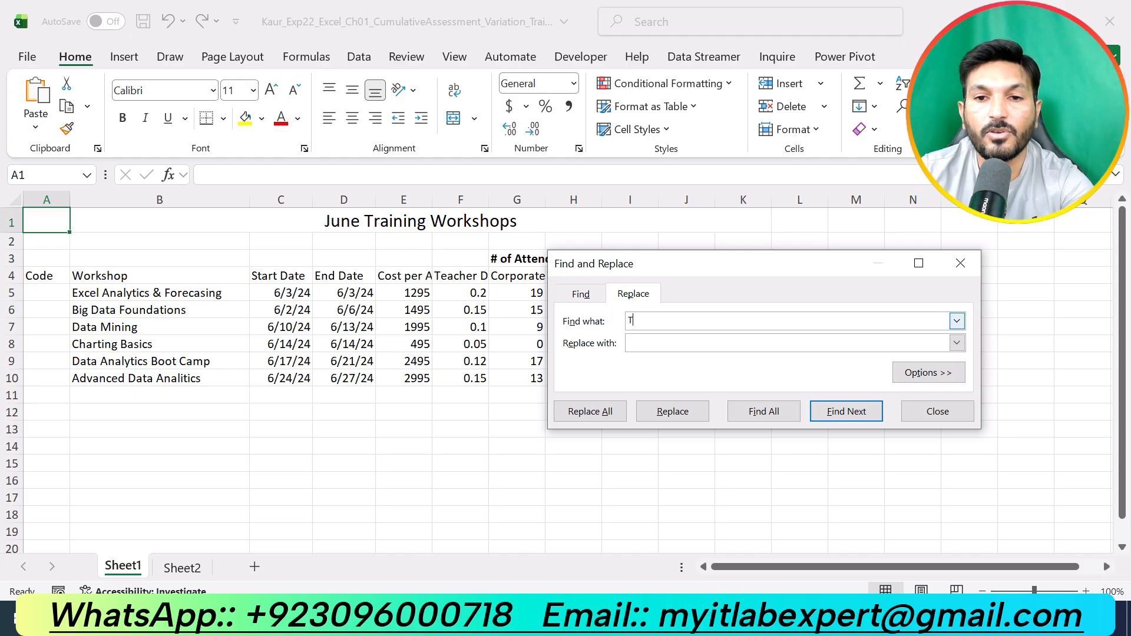
type("eacher")
key("Tab")
left_click(676, 345)
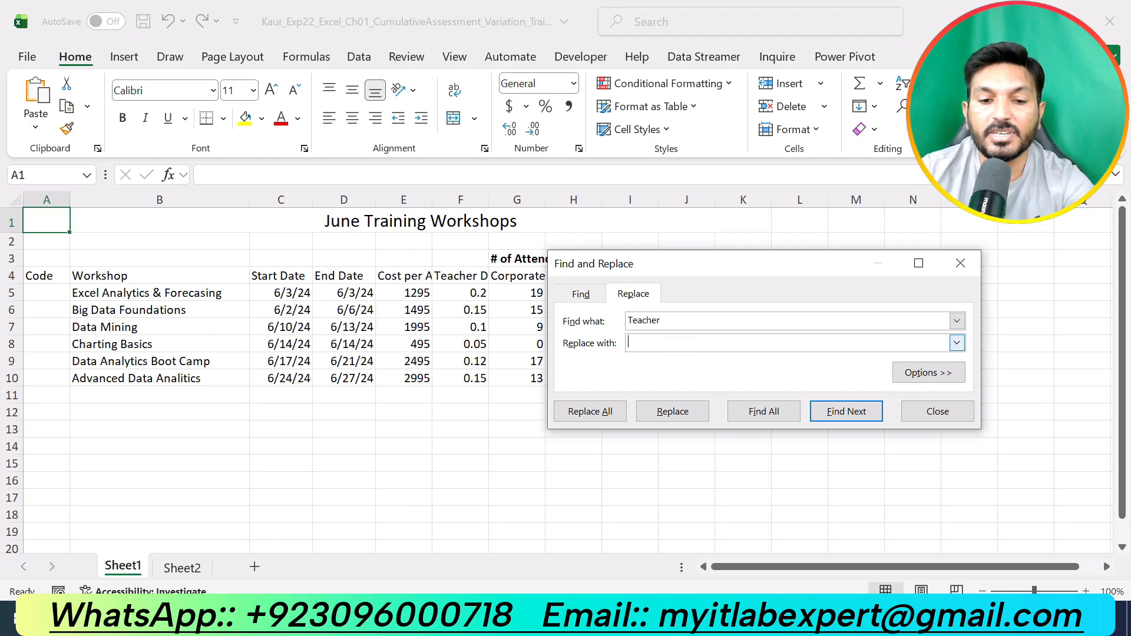
type("Education")
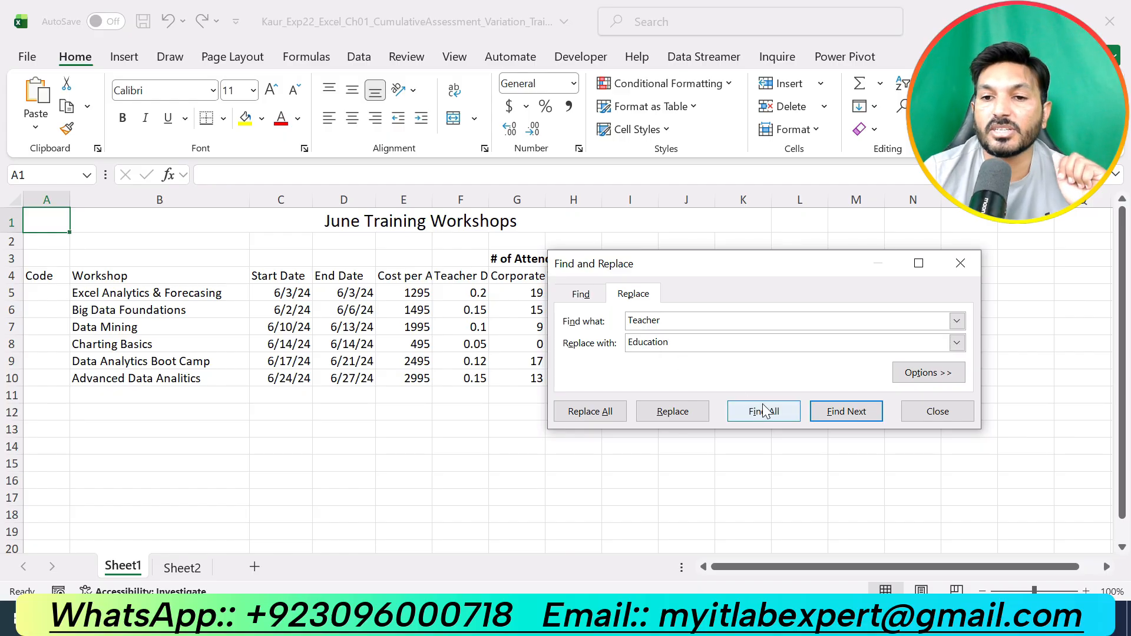
left_click(590, 418)
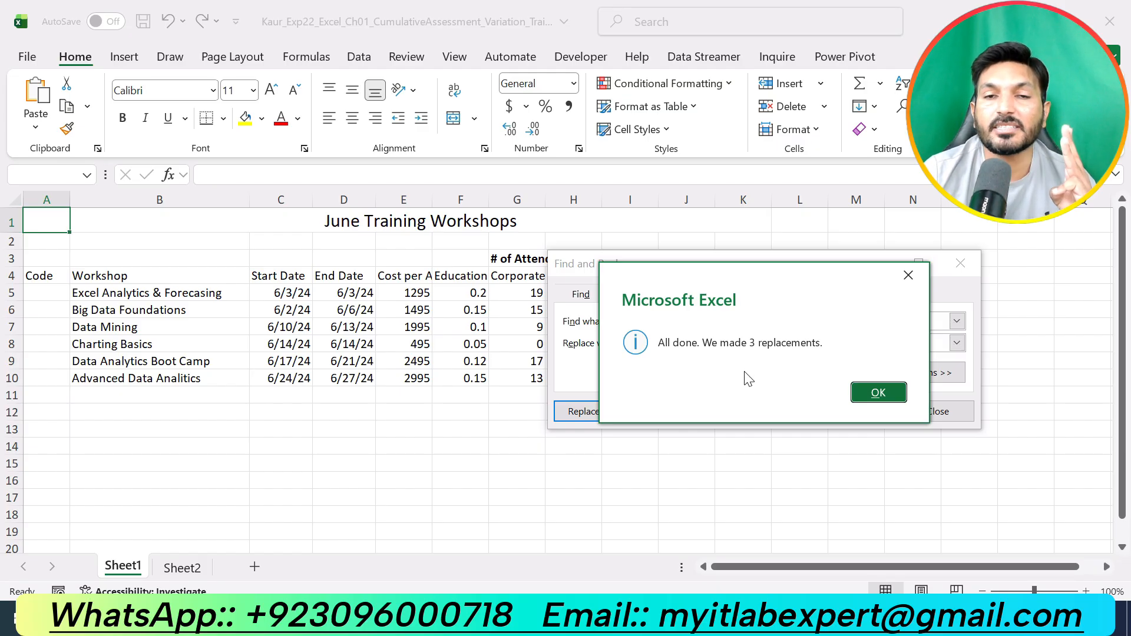
left_click(872, 403)
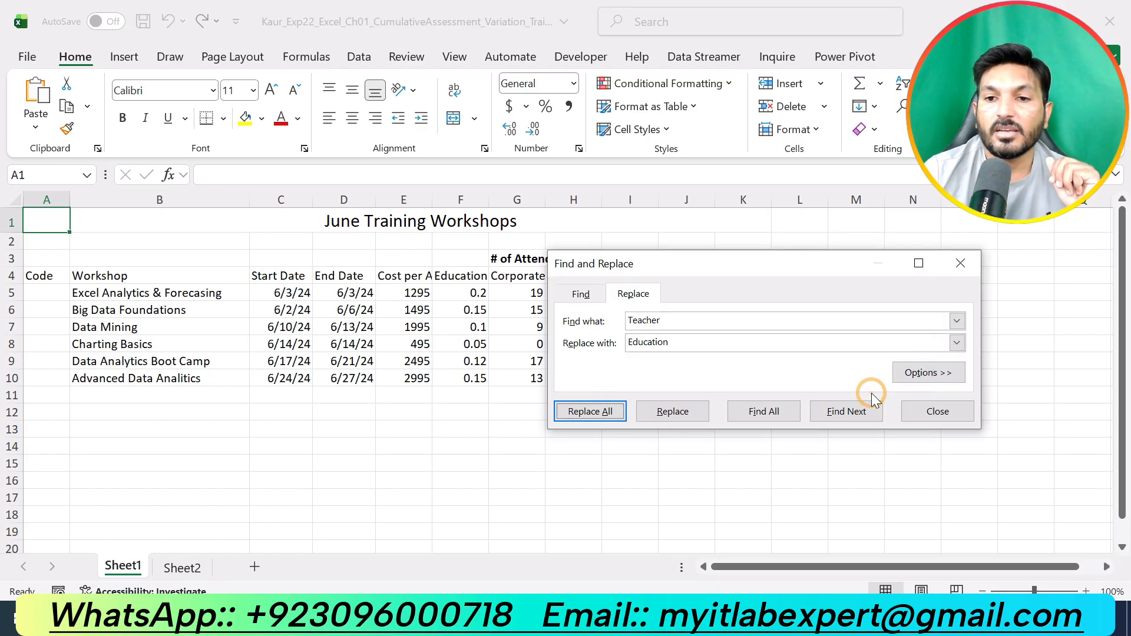
left_click(933, 412)
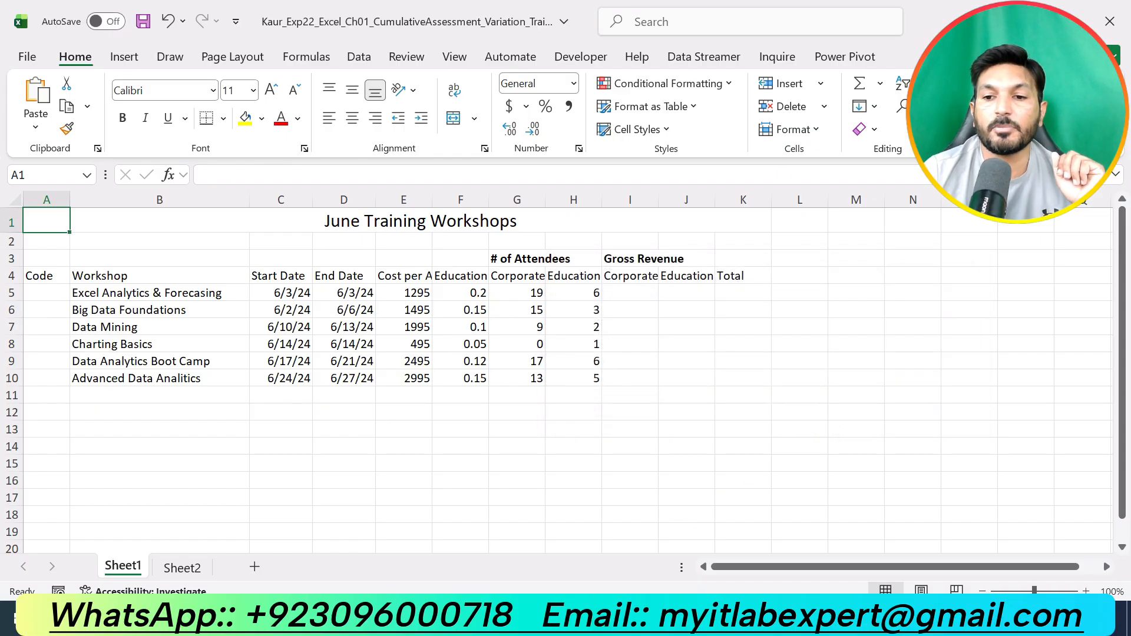
- Undo the step 2 highlight and highlight the step 3 instructions in yellow
key("alt+Tab")
key("ctrl+z")
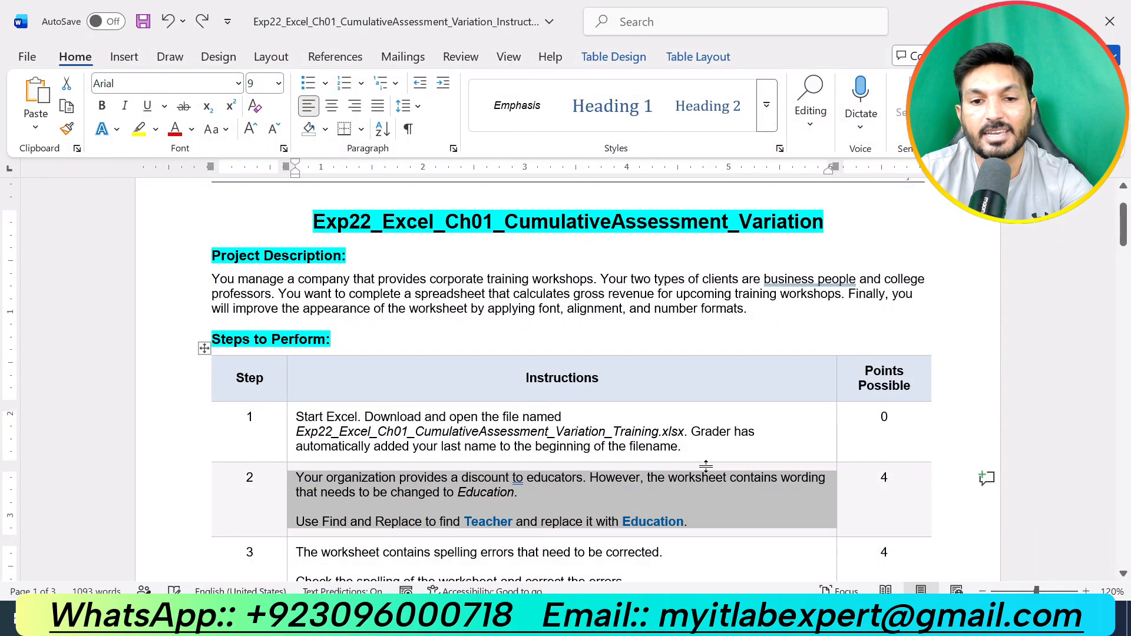
scroll(710, 462, "down", 4)
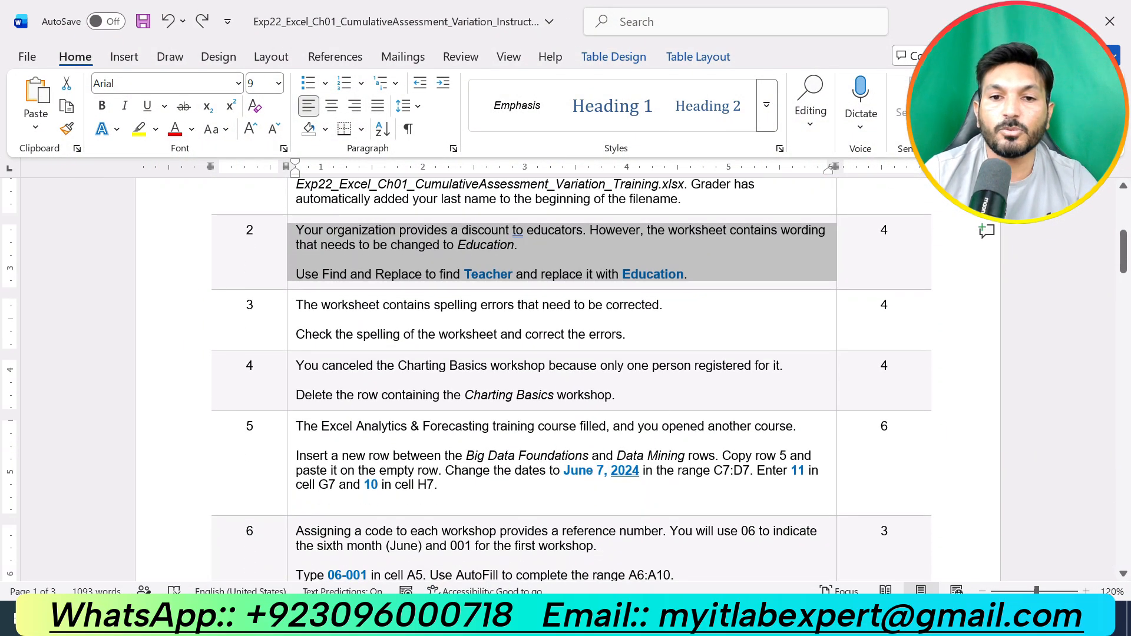
left_click_drag(629, 333, 296, 308)
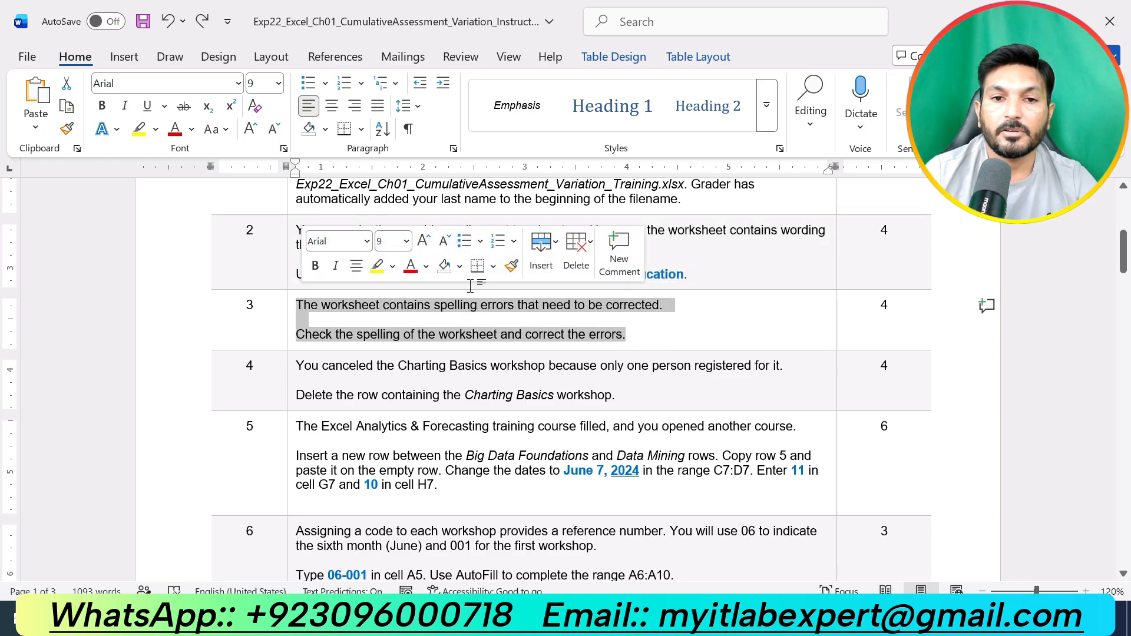
left_click(377, 266)
left_click(644, 346)
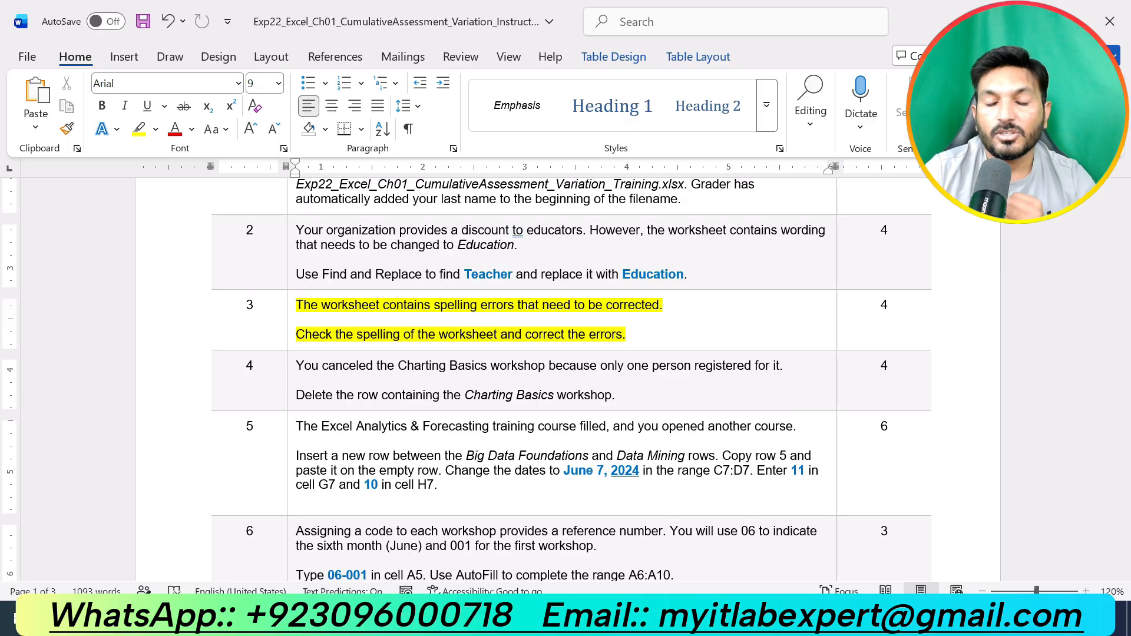
- Spell check the worksheet, changing the misspellings to Forecasting and Analytics
key("alt+Tab")
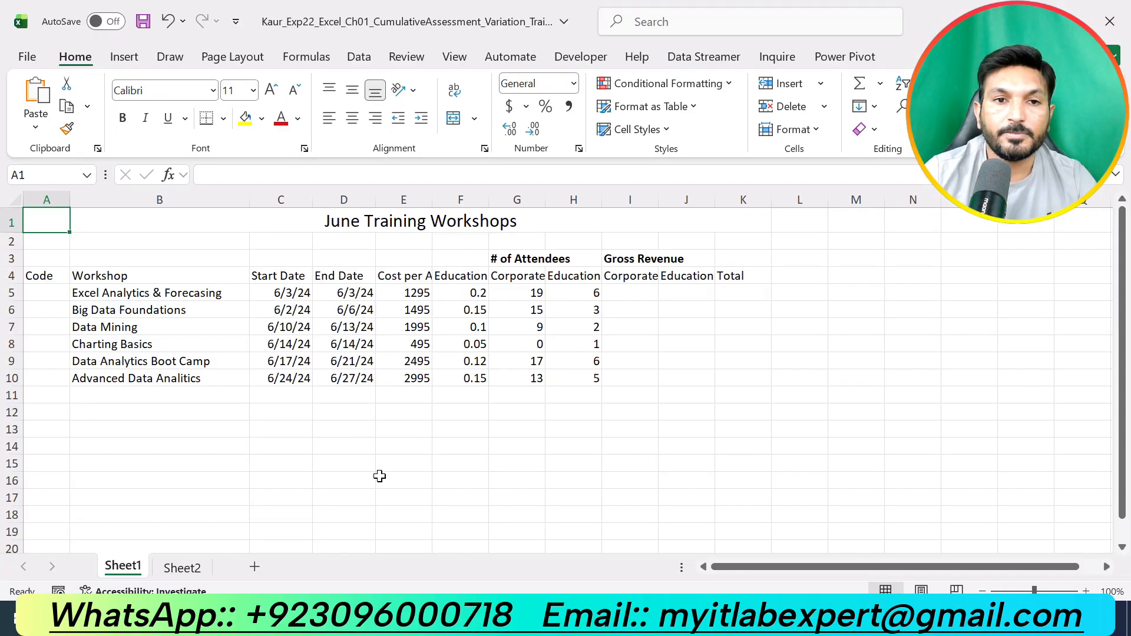
left_click(398, 59)
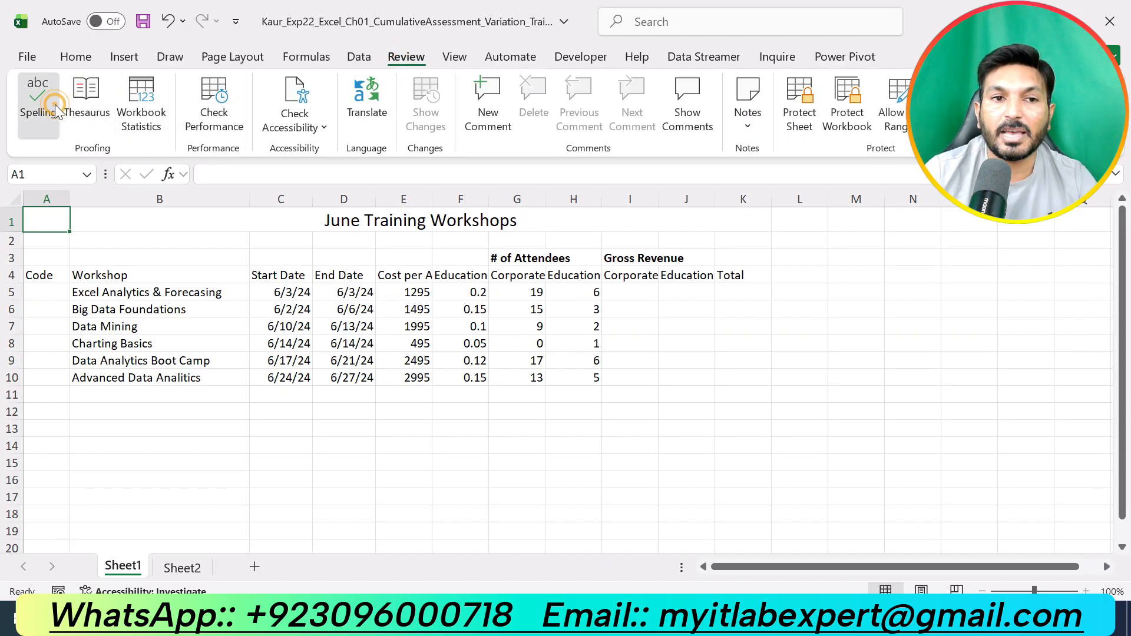
left_click(36, 103)
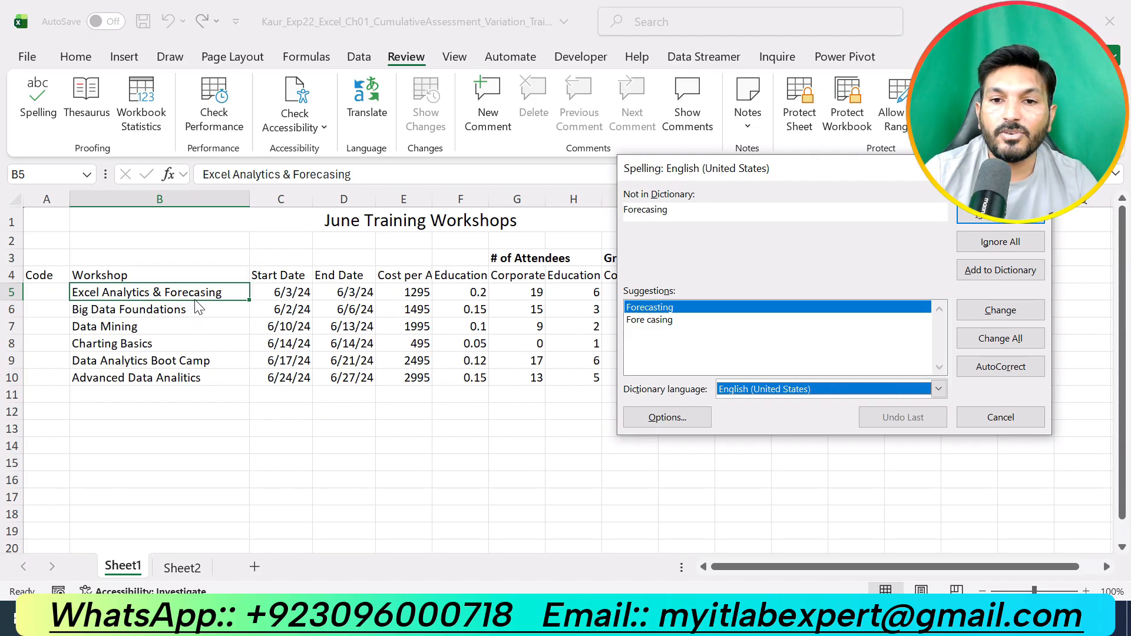
left_click(1010, 311)
left_click(1006, 310)
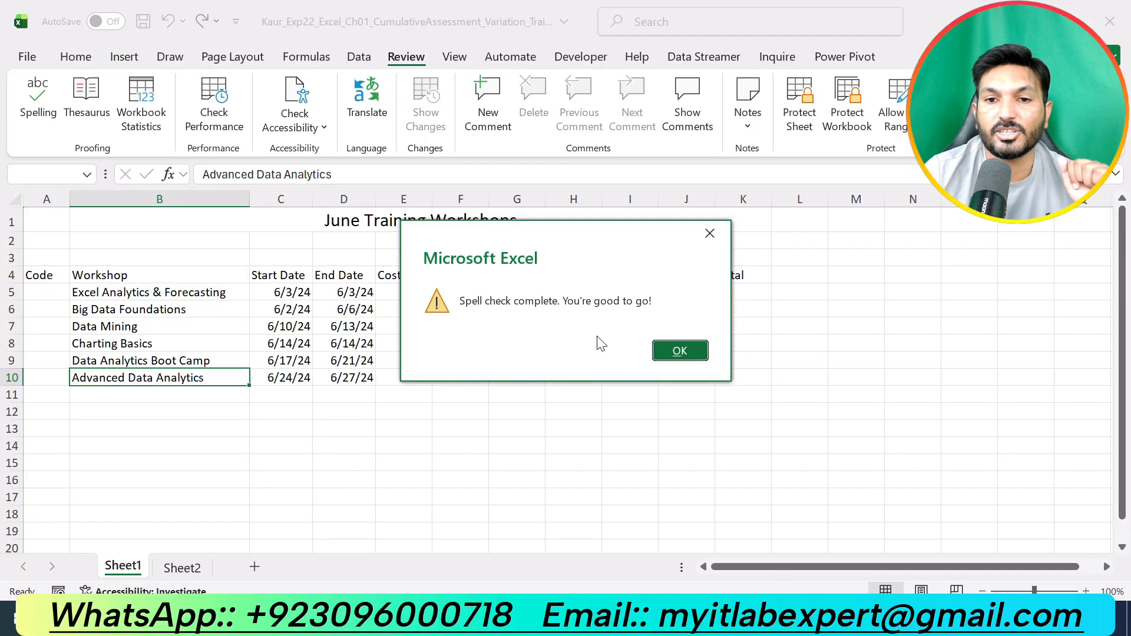
left_click(669, 349)
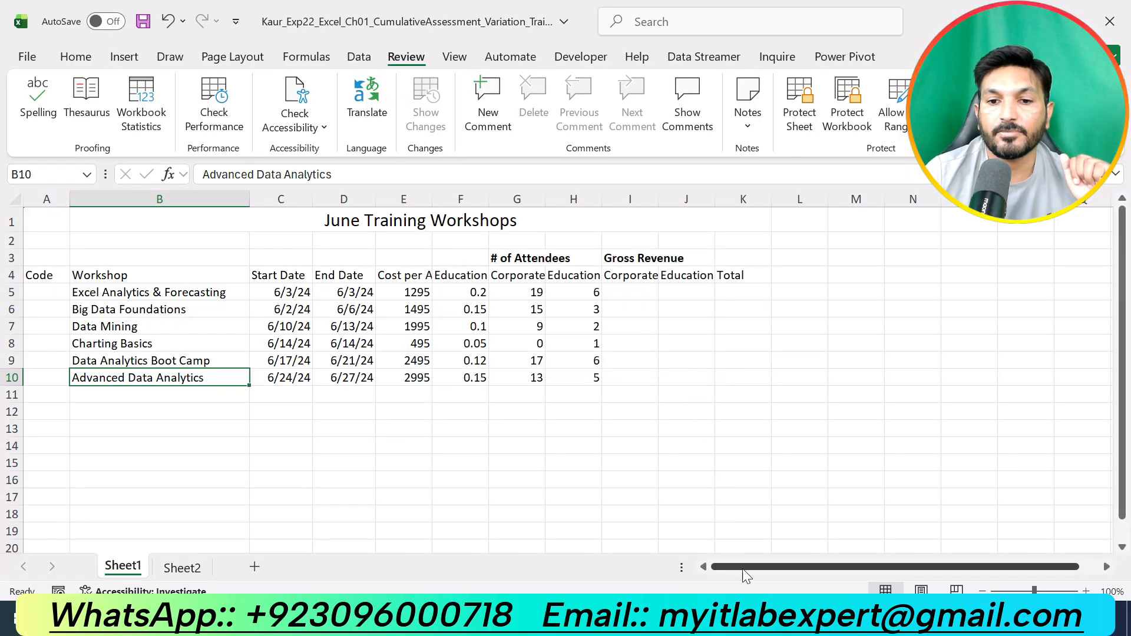
- Switch to the instructions document, undo the step 3 highlight and highlight the step 4 instructions in yellow
left_click(756, 619)
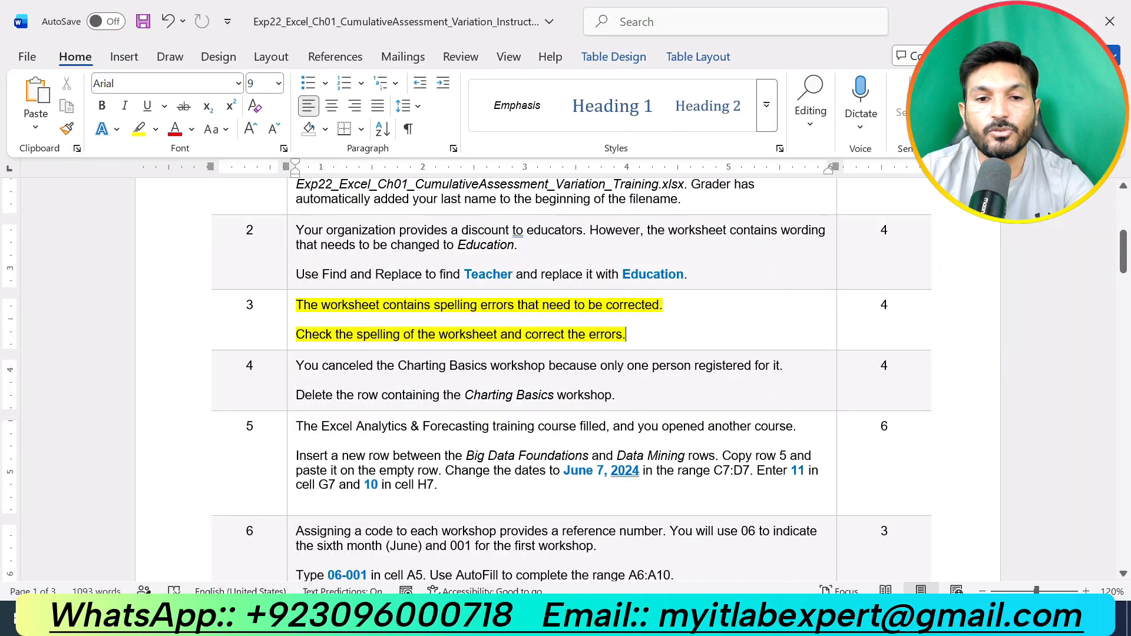
key("ctrl+z")
left_click_drag(296, 365, 632, 396)
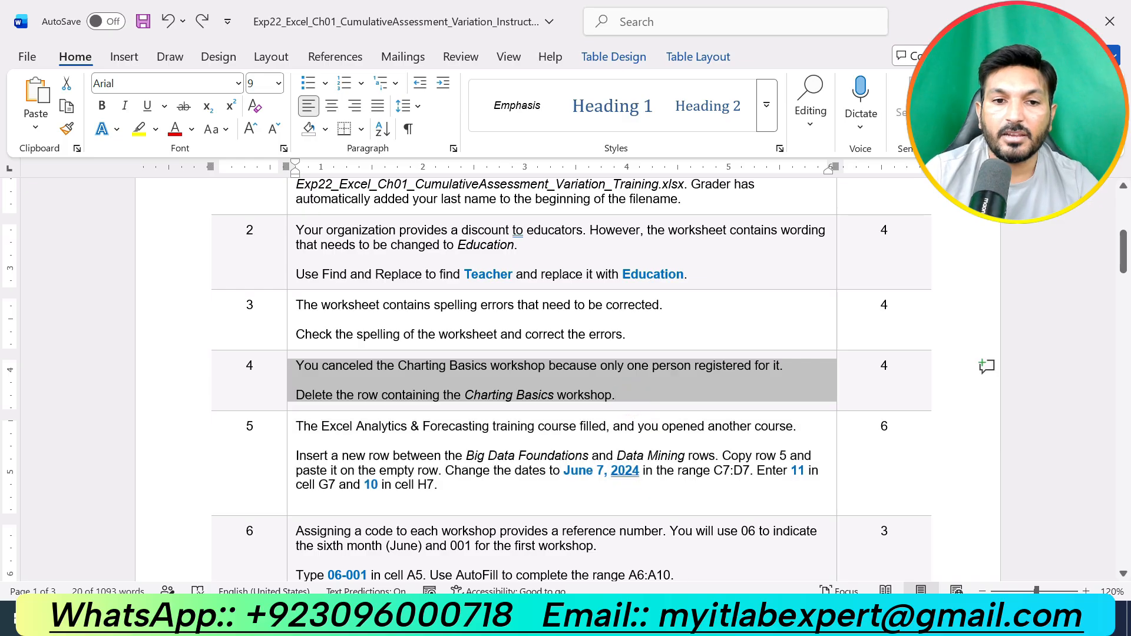
left_click(415, 338)
left_click(639, 394)
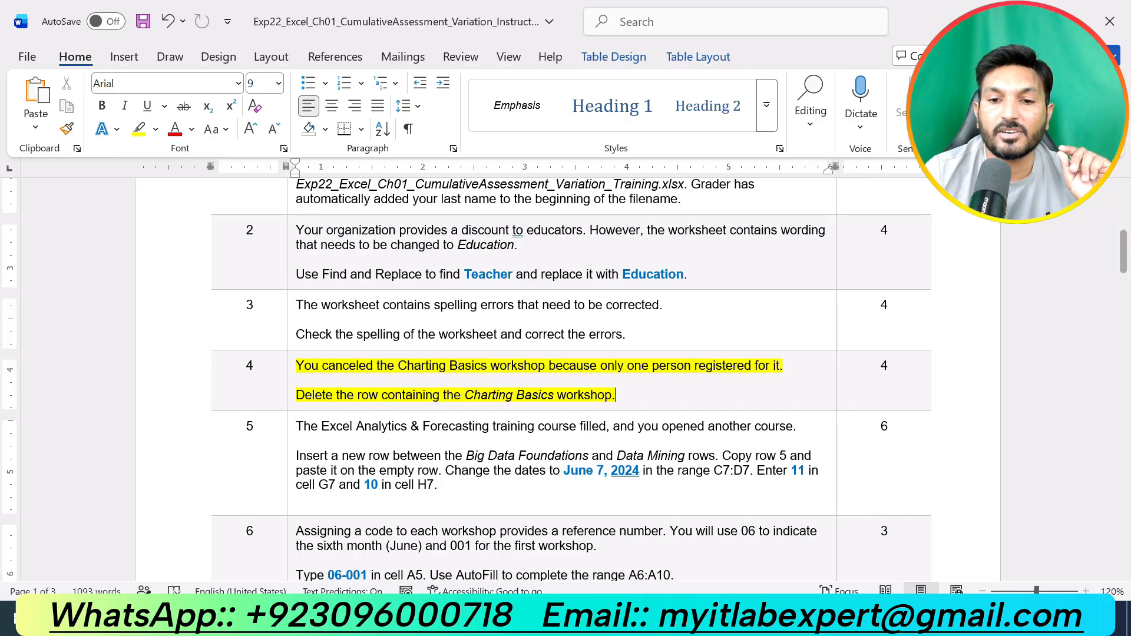
- Delete the entire Charting Basics row from the worksheet
key("alt+Tab")
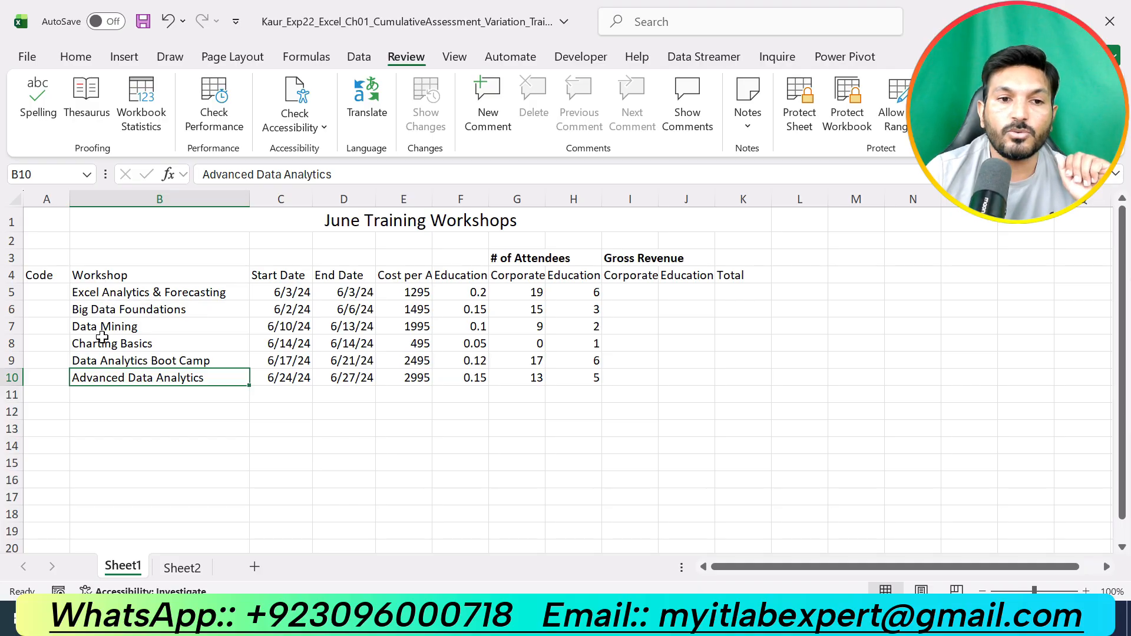
left_click(10, 345)
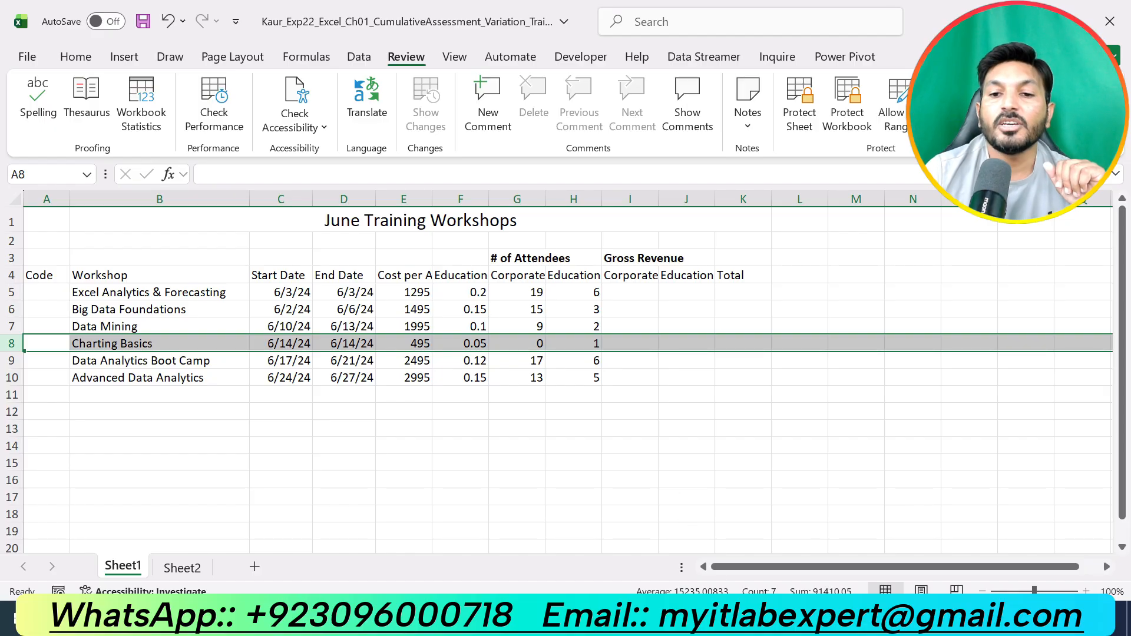
key("alt+Tab")
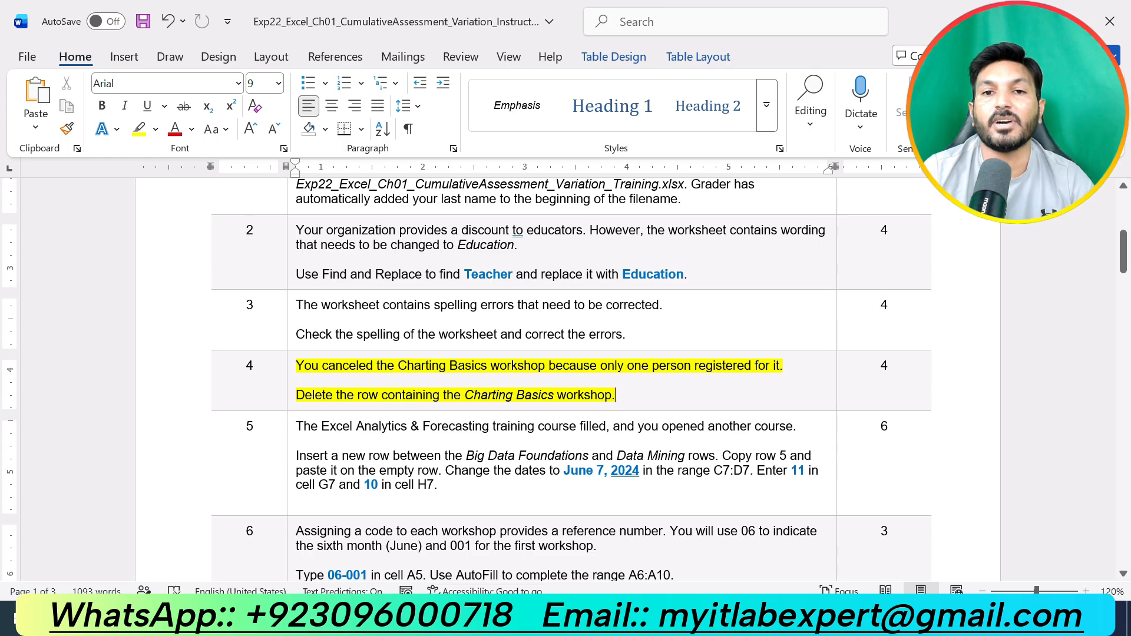
key("alt+Tab")
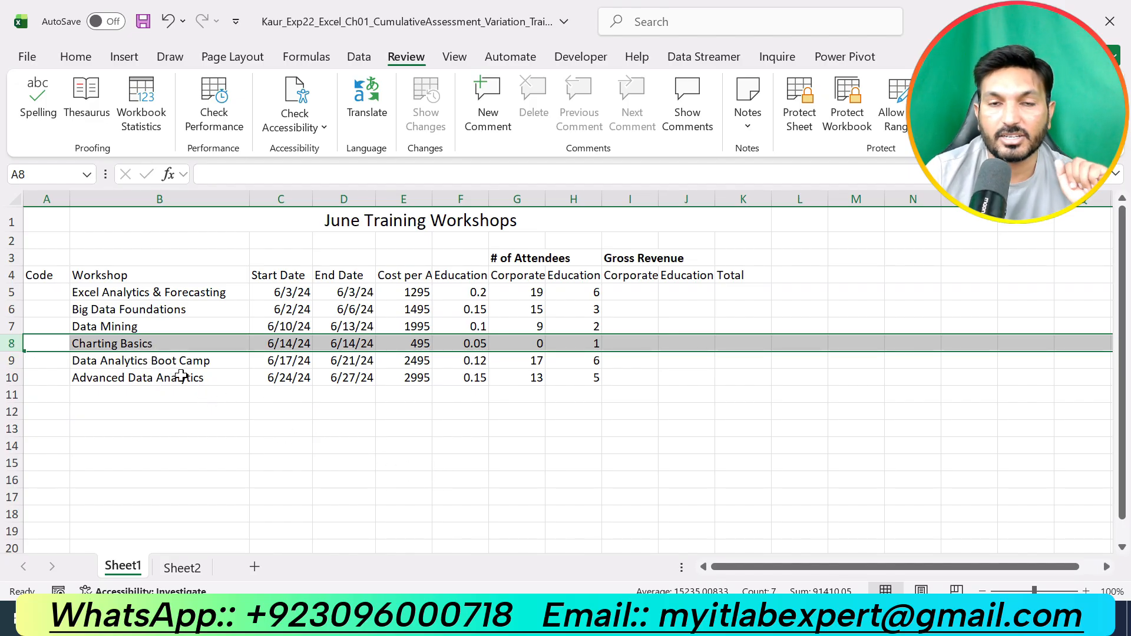
right_click(11, 344)
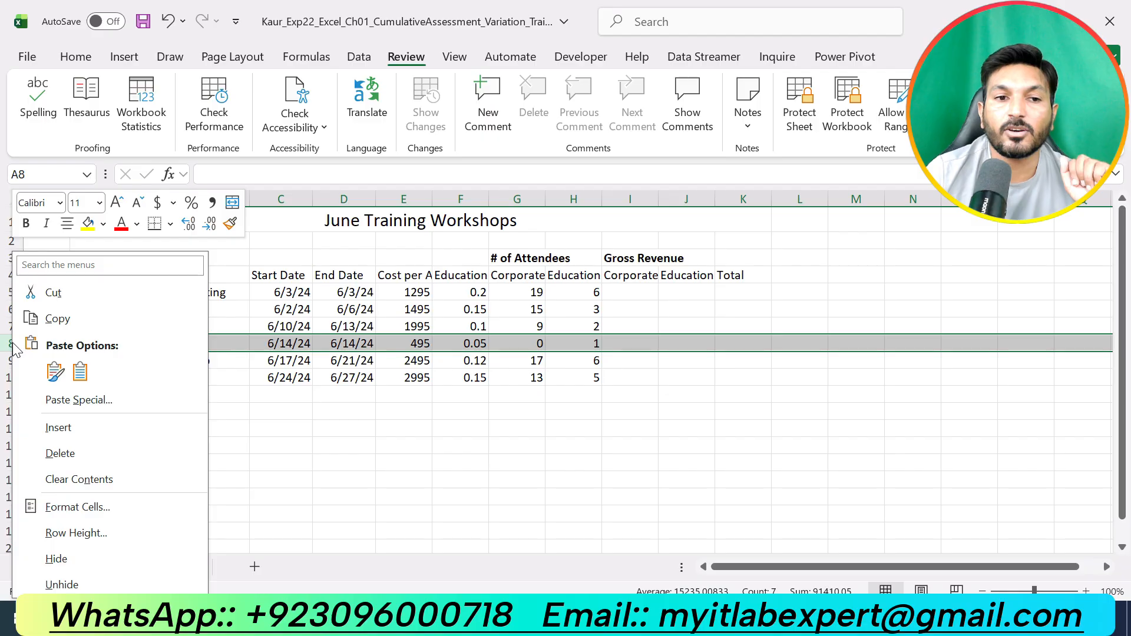
left_click(71, 453)
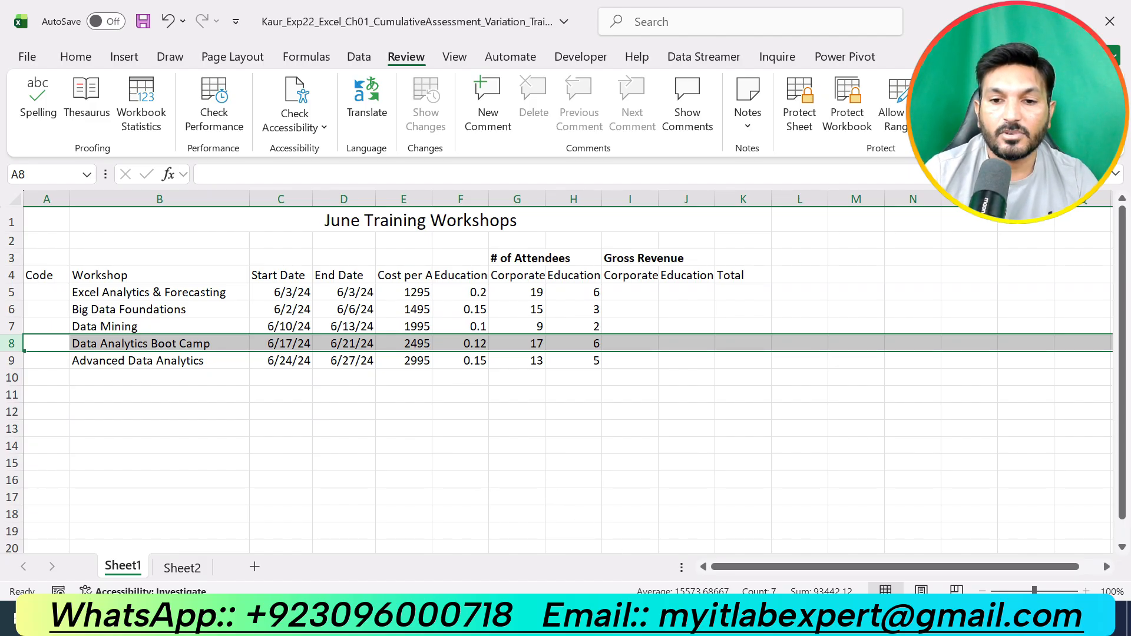
- Undo the step 4 highlight in the instructions and highlight the step 5 instructions in yellow
key("alt+Tab")
key("ctrl+z")
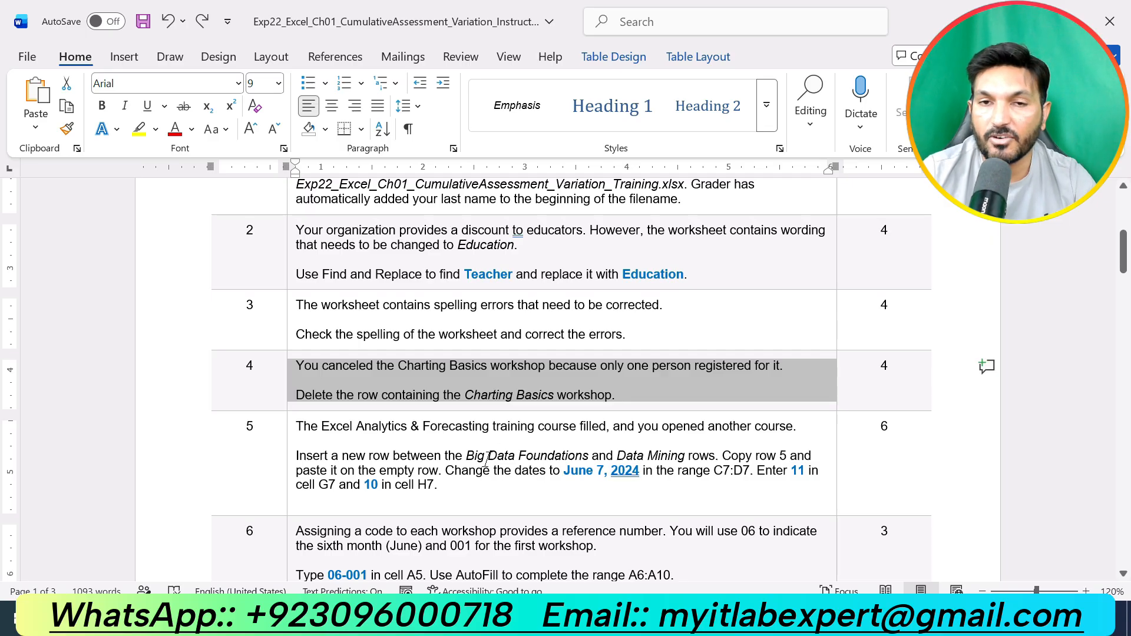
left_click_drag(440, 485, 383, 411)
left_click(382, 405)
left_click(463, 489)
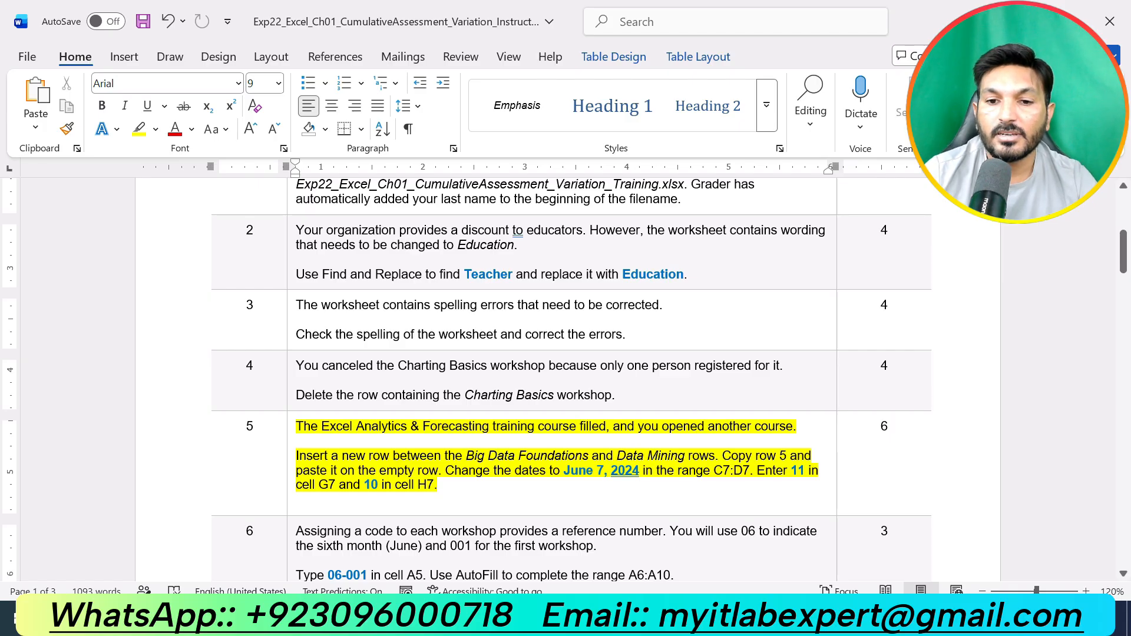
- Insert a new blank row between the Big Data Foundations and Data Mining rows
key("alt+Tab")
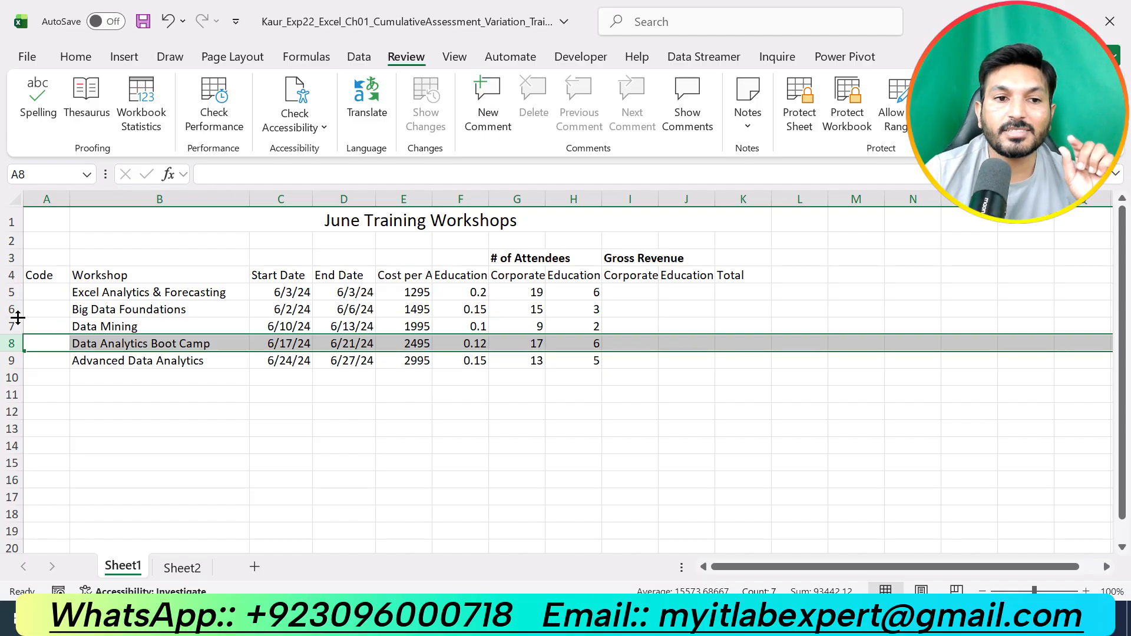
left_click(5, 325)
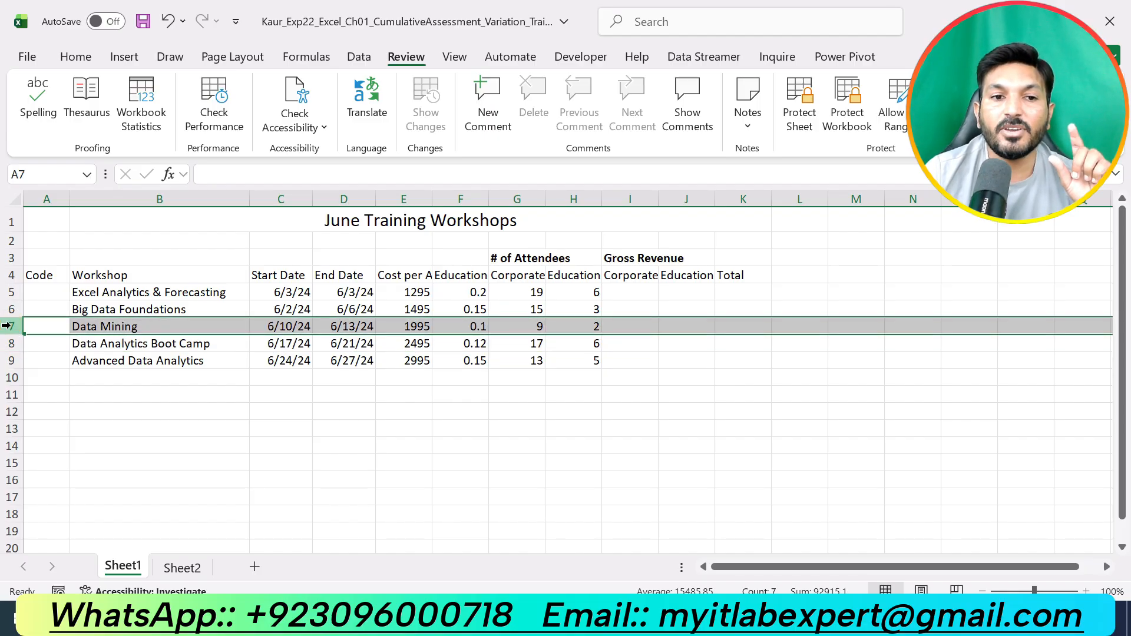
right_click(6, 326)
left_click(76, 426)
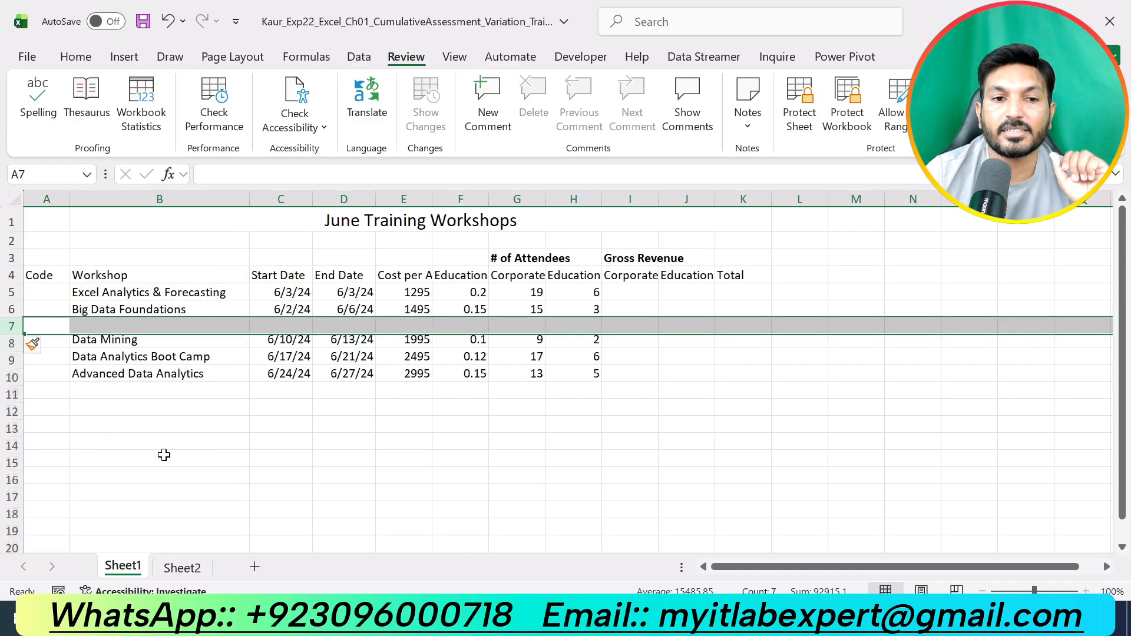
left_click(124, 327)
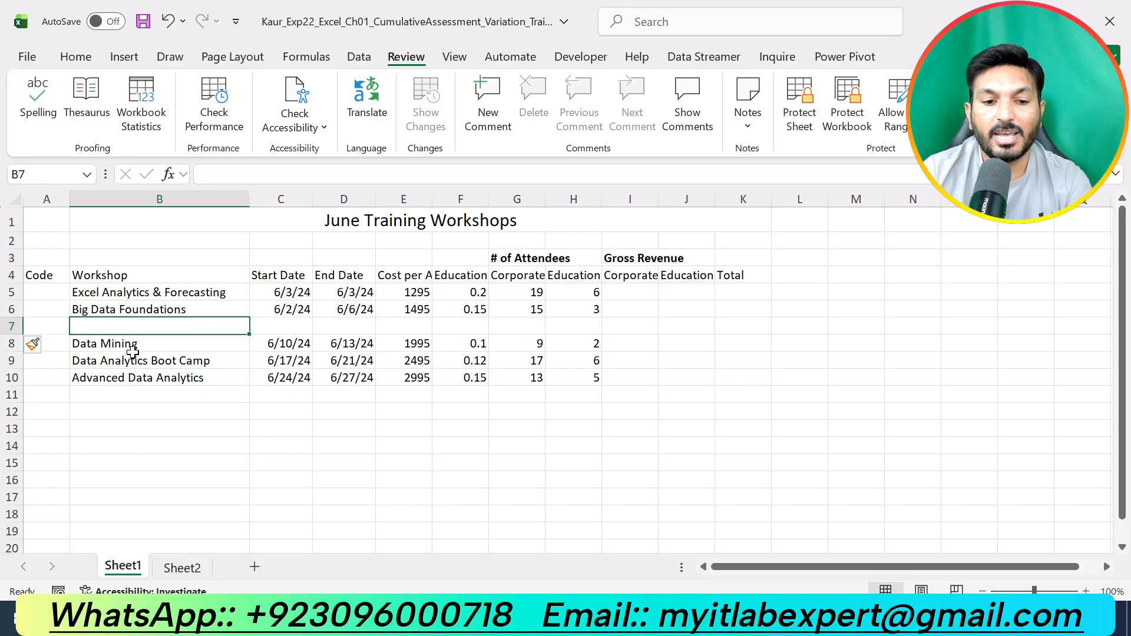
key("ctrl+z")
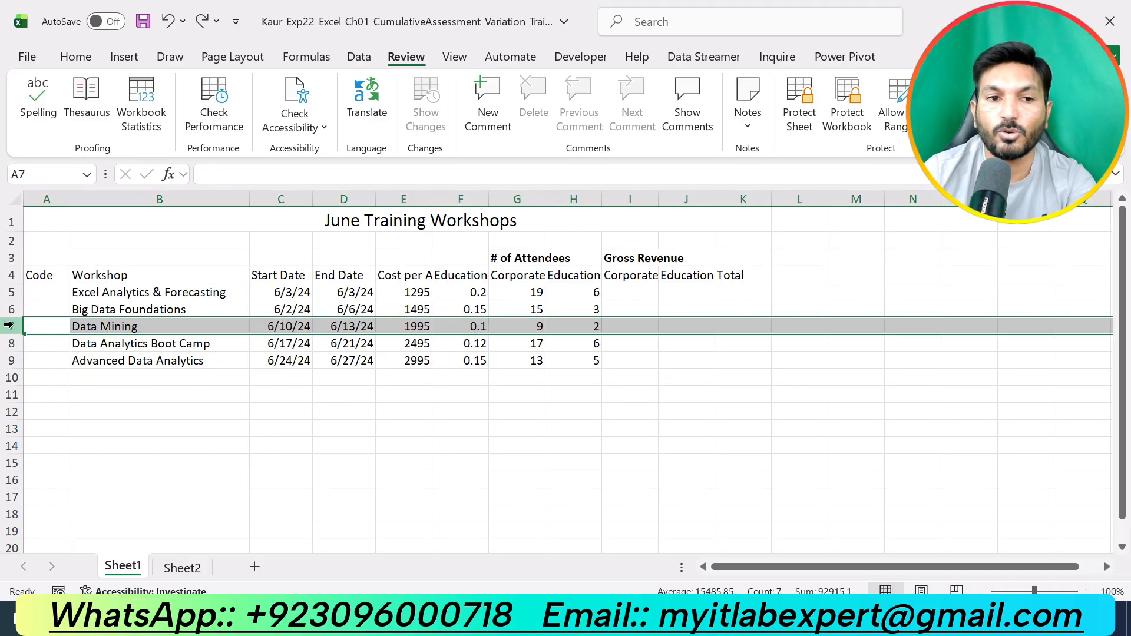
right_click(8, 327)
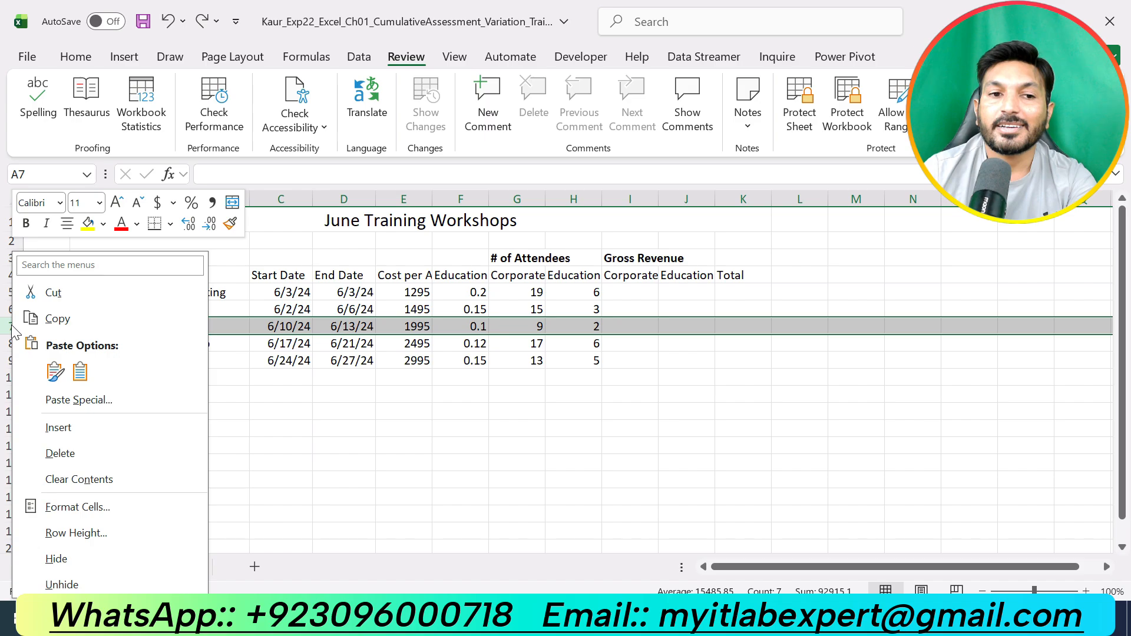
left_click(72, 424)
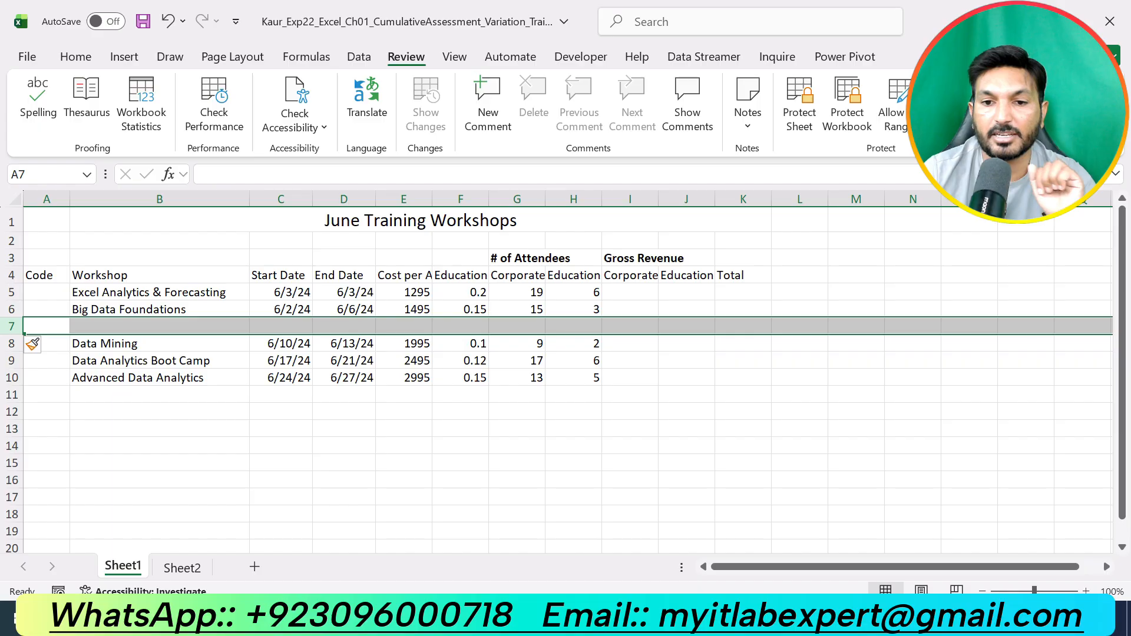
- Copy row 5 and paste it into the empty row 7
key("alt+Tab")
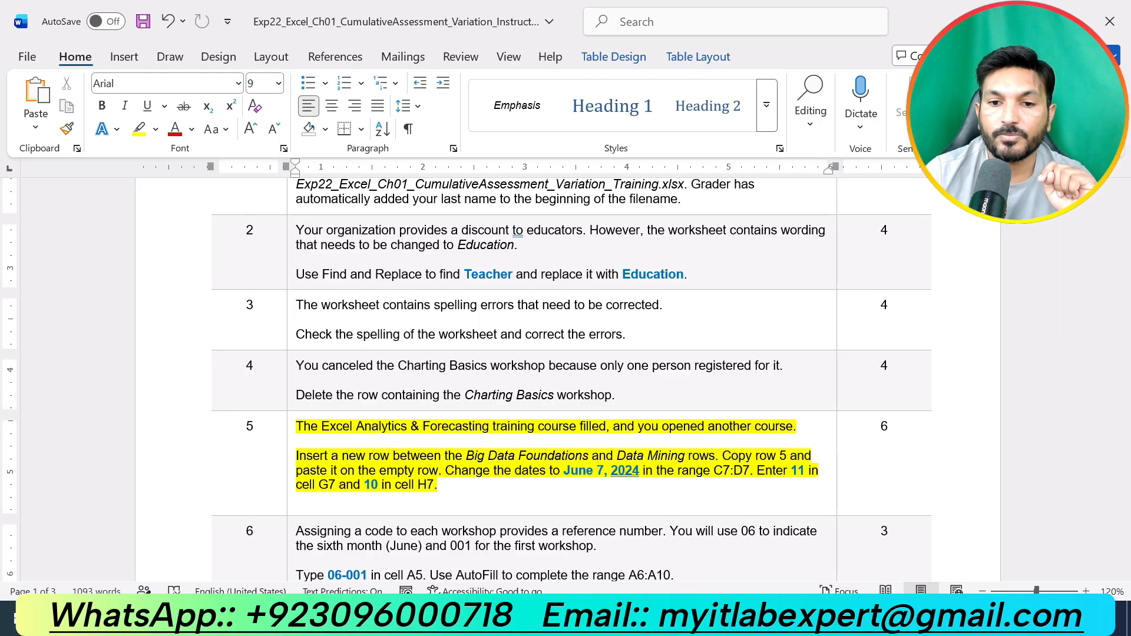
key("alt+Tab")
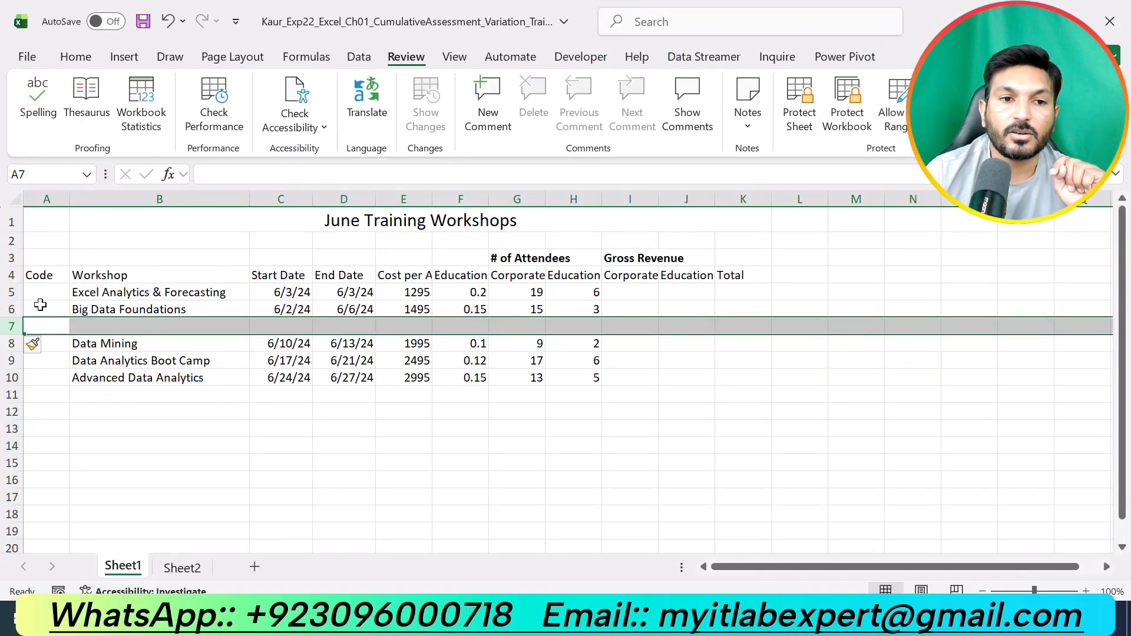
left_click(12, 293)
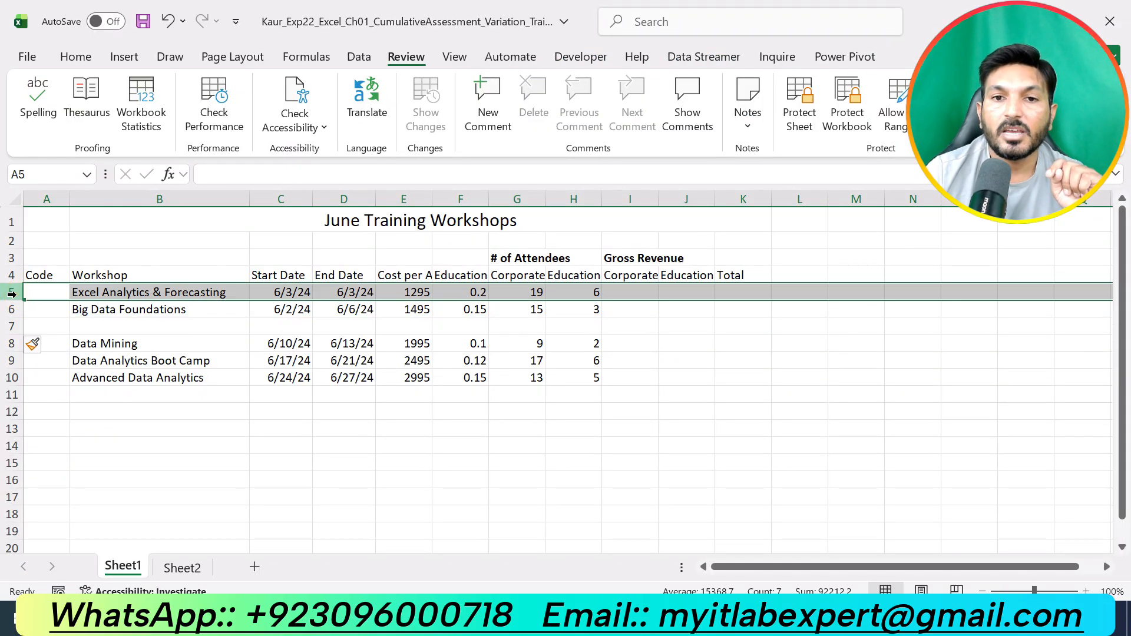
right_click(12, 293)
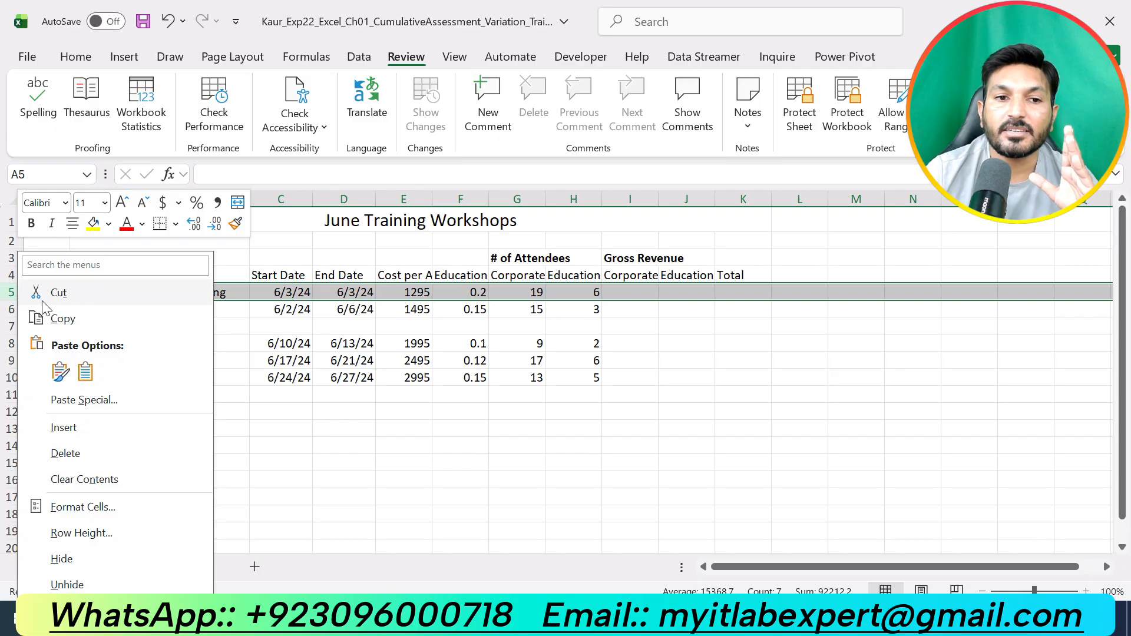
left_click(60, 322)
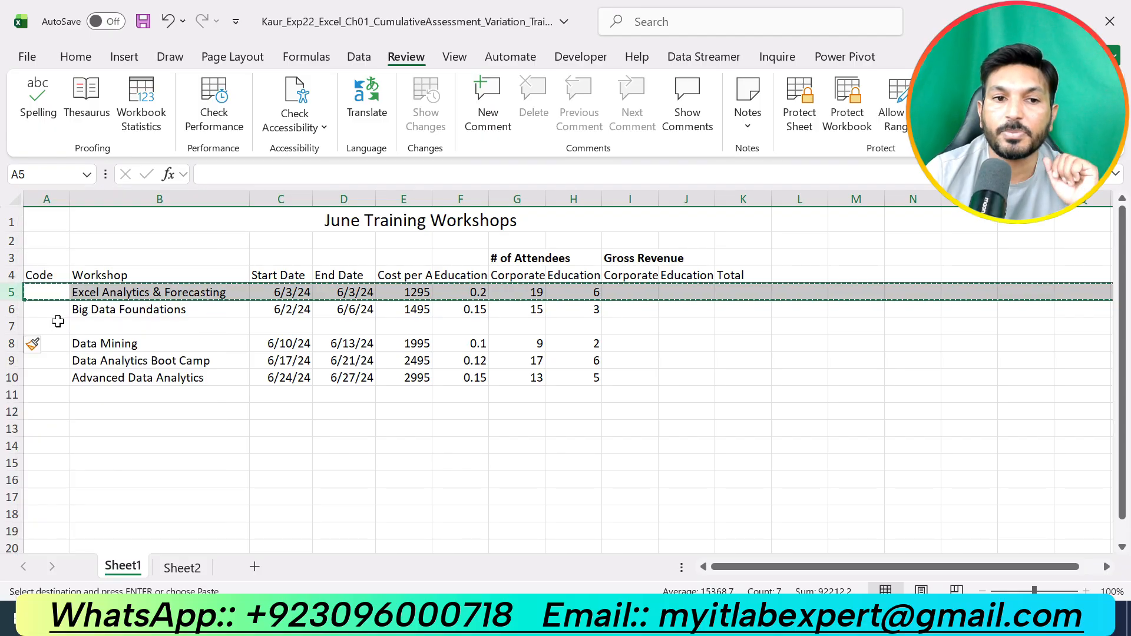
left_click(11, 317)
left_click_drag(11, 322, 11, 327)
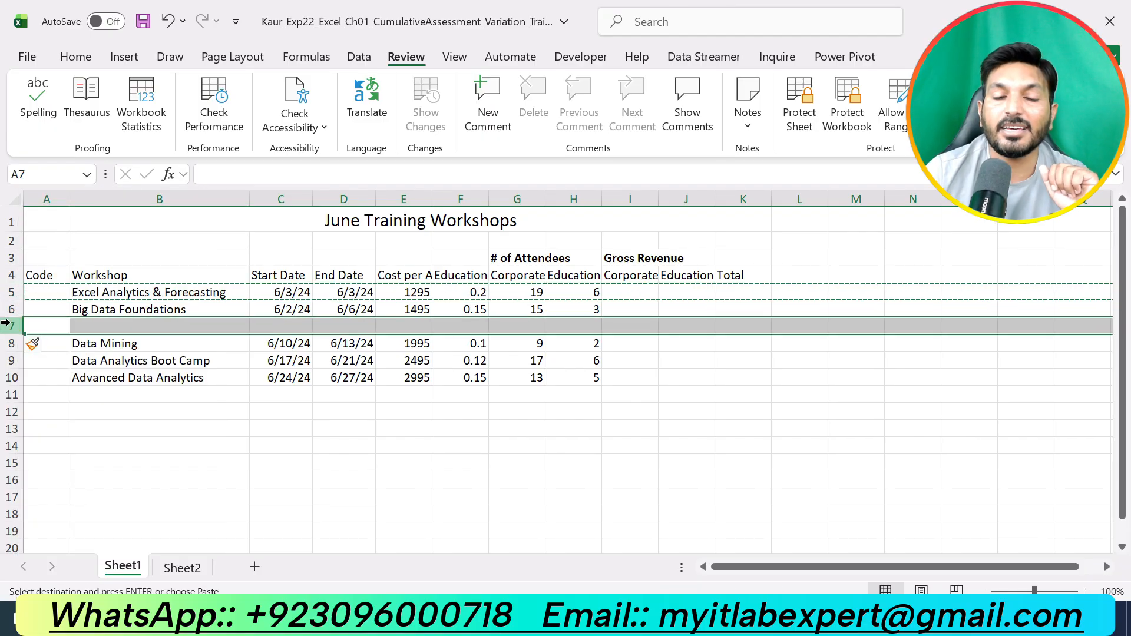
left_click(76, 56)
left_click(35, 94)
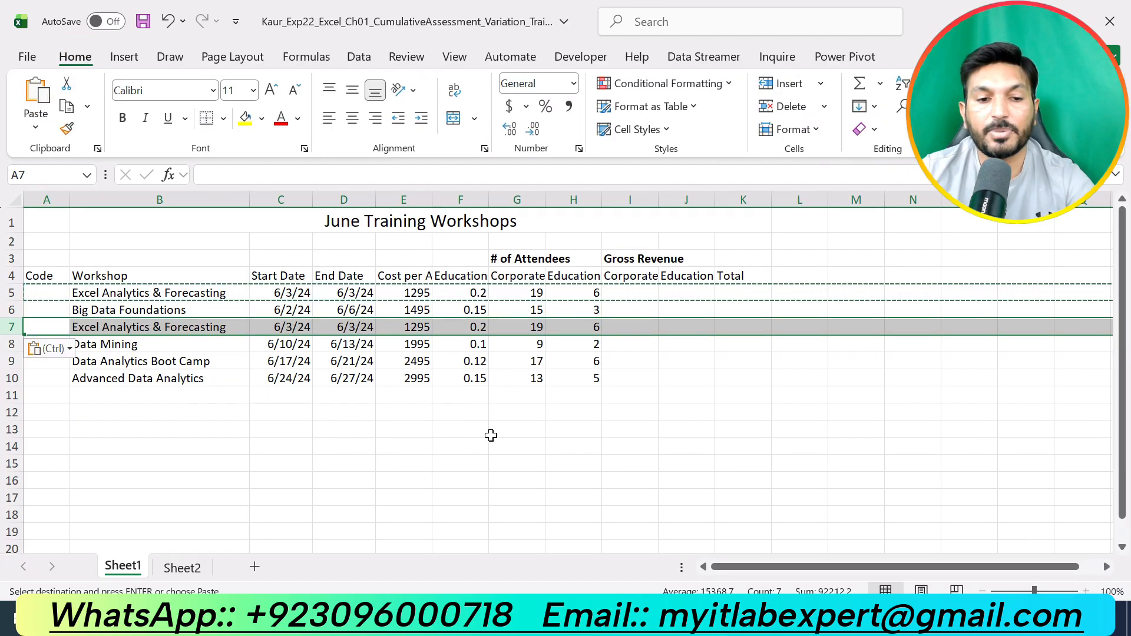
key("Escape")
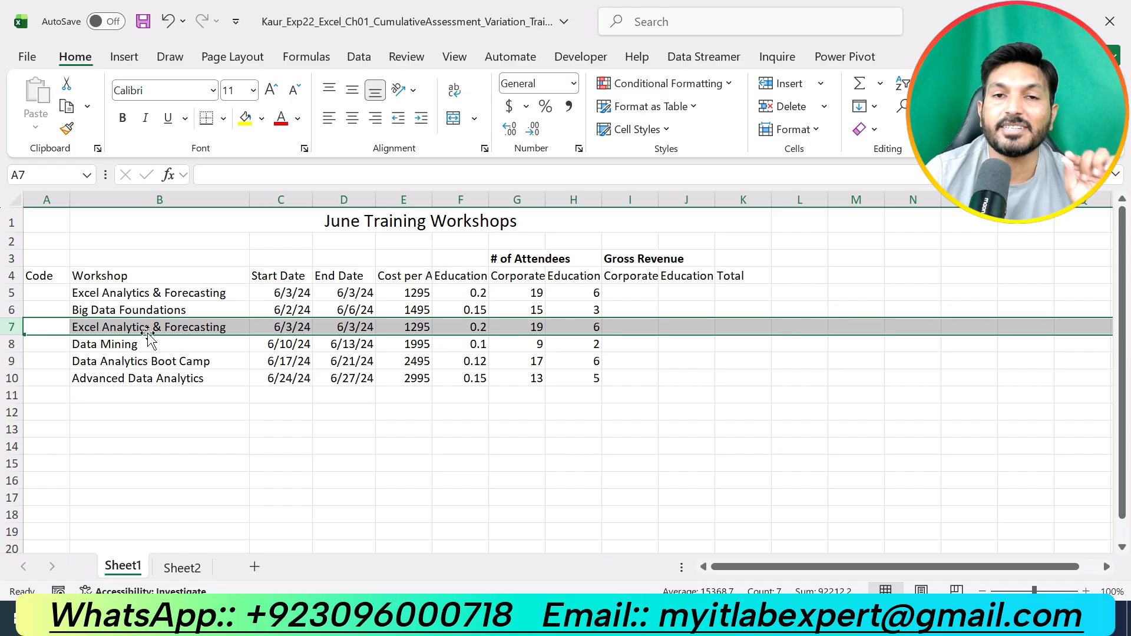
- Change the start date in cell C7 of the pasted row to 6/7/2024
left_click(731, 617)
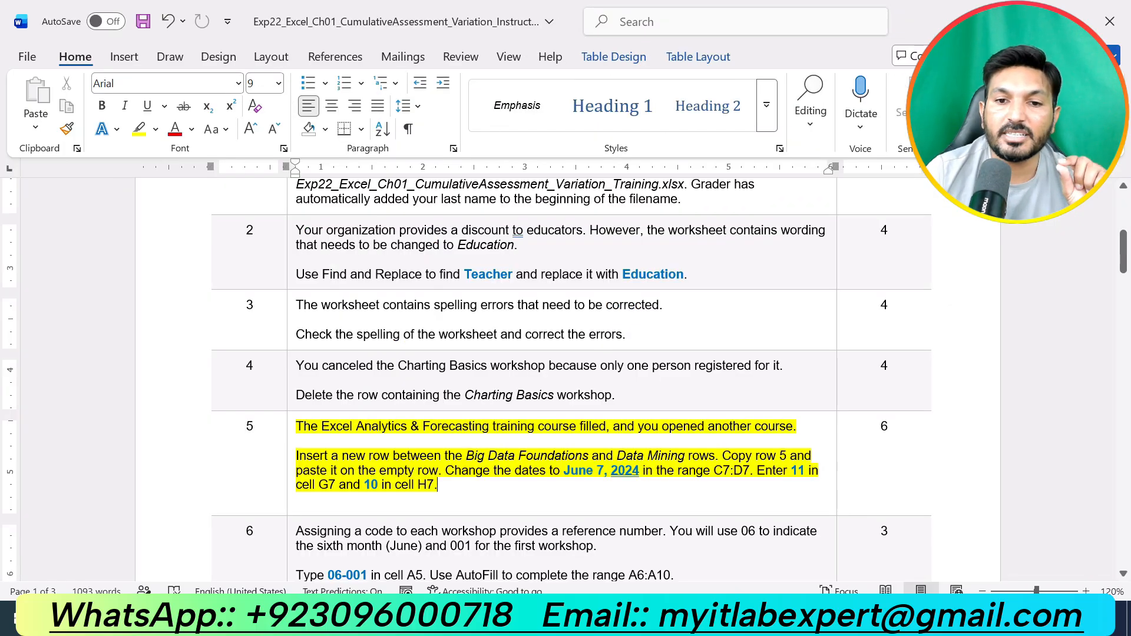
left_click_drag(563, 470, 641, 471)
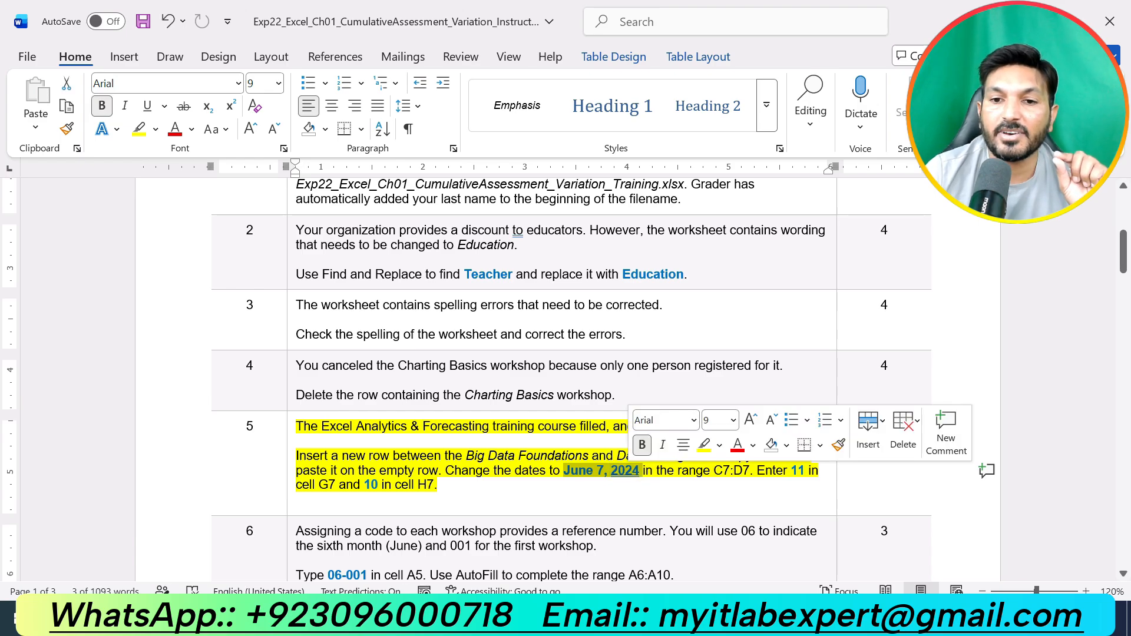
left_click(695, 618)
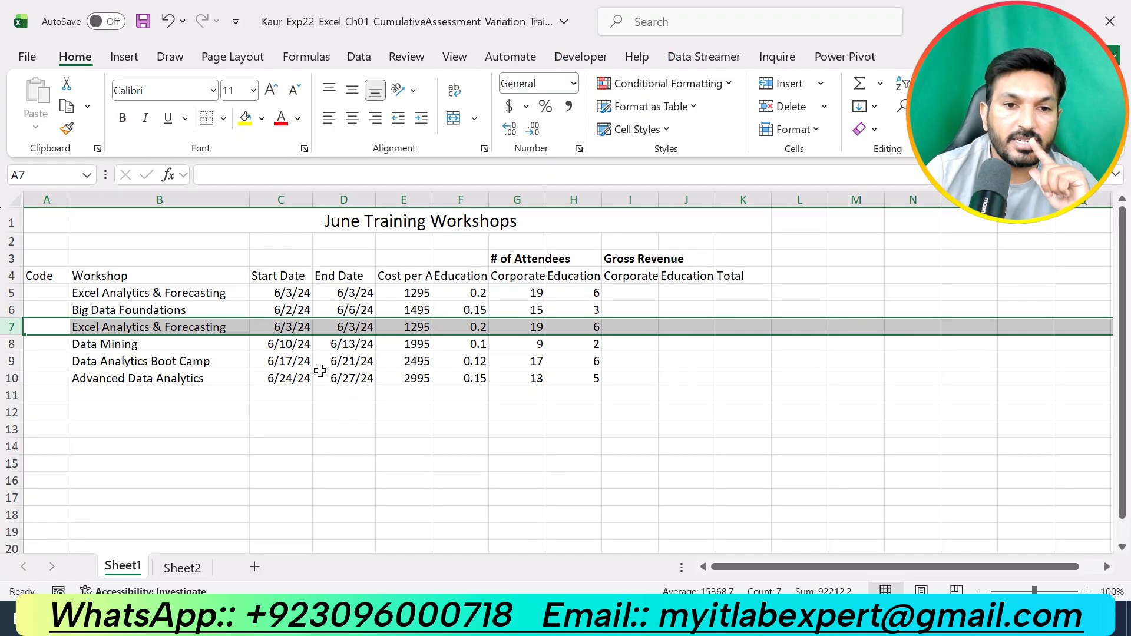
left_click(295, 326)
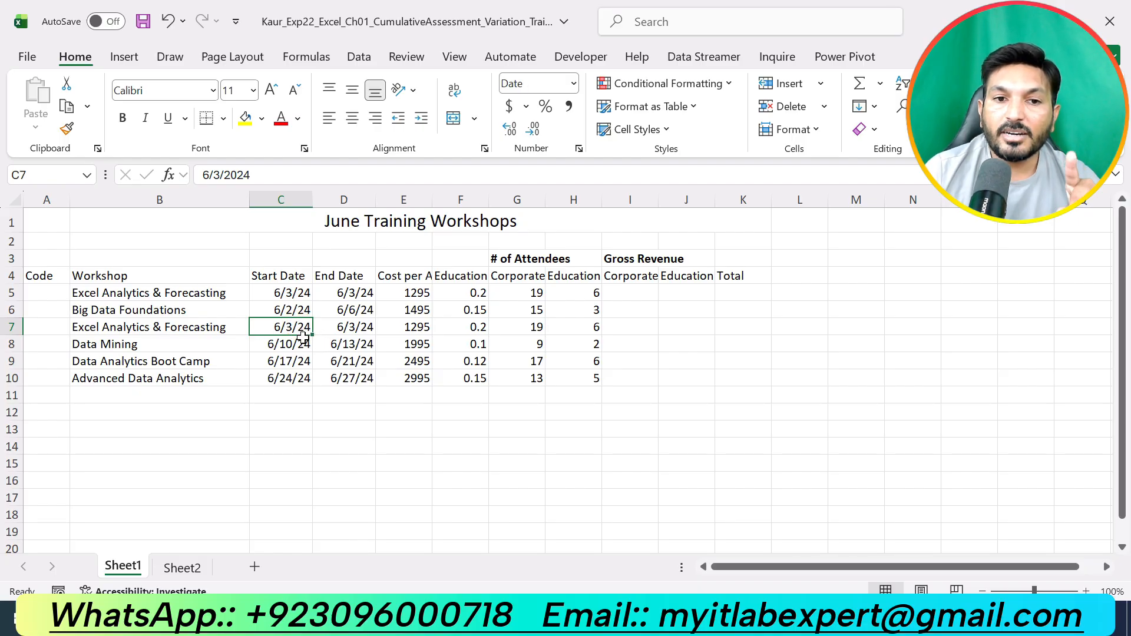
left_click(728, 617)
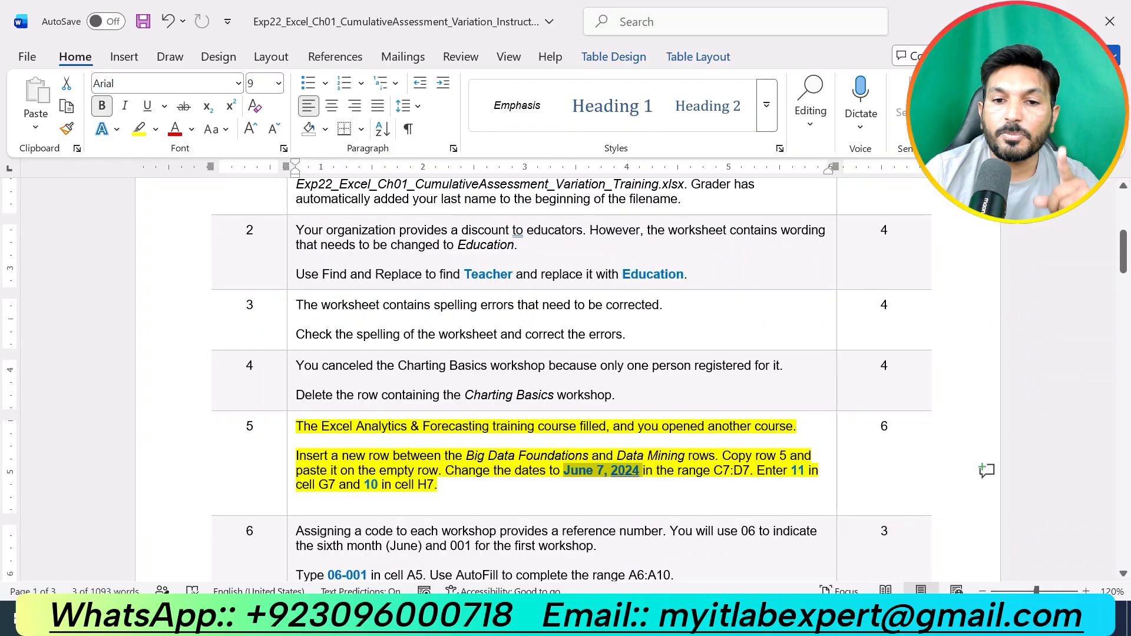
left_click(701, 618)
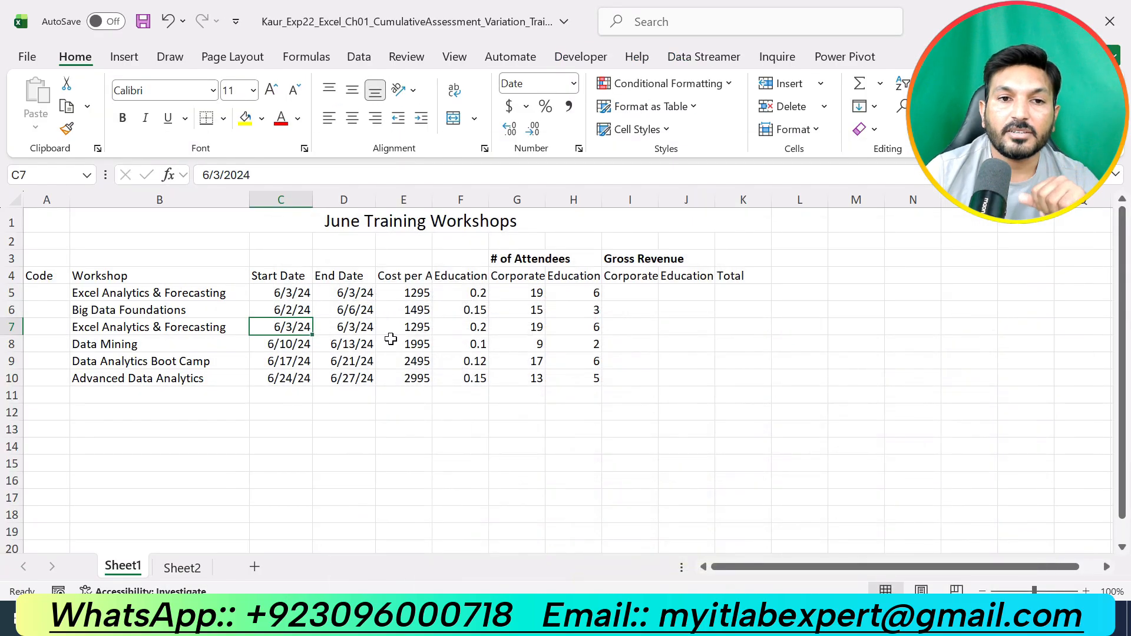
double_click(216, 175)
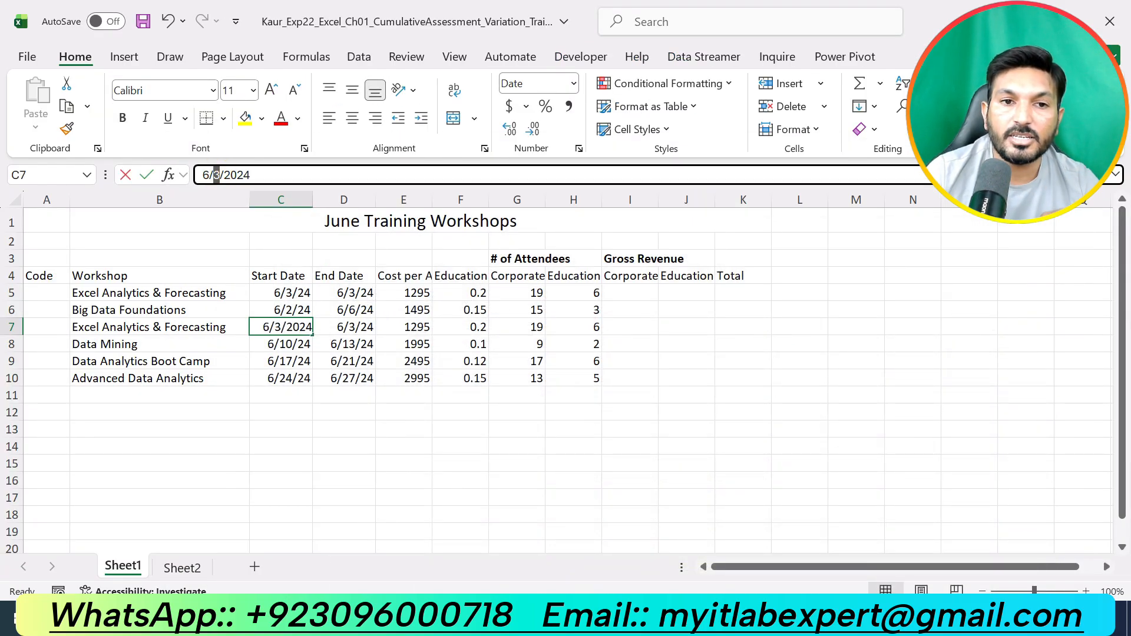
key("Return")
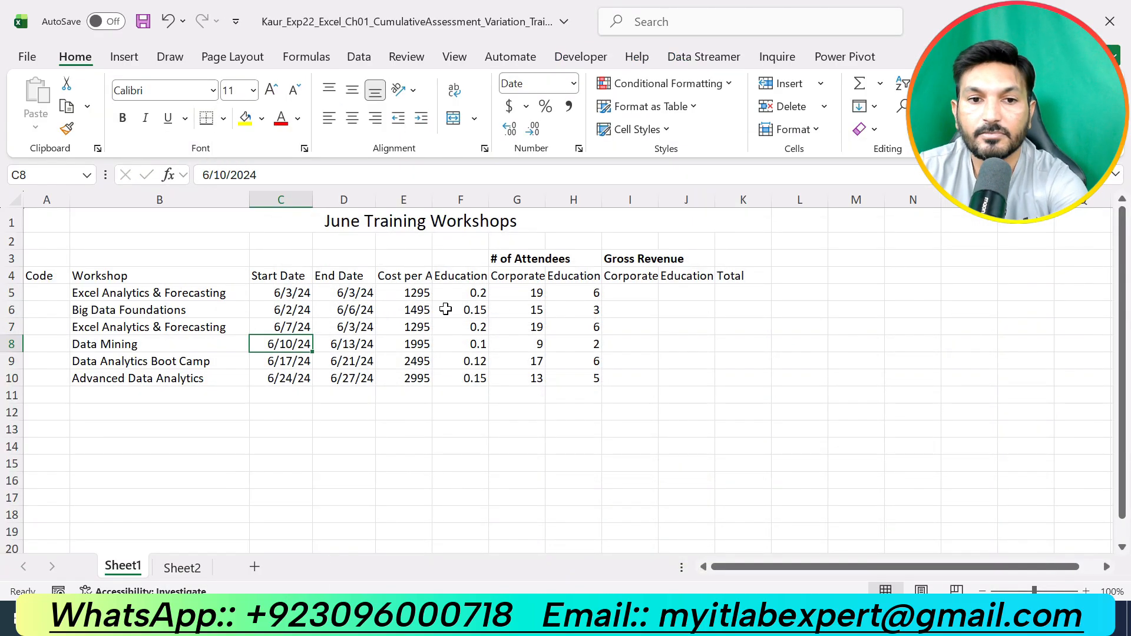
- Change the end date in cell D7 of the pasted row to 6/7/2024
left_click(356, 328)
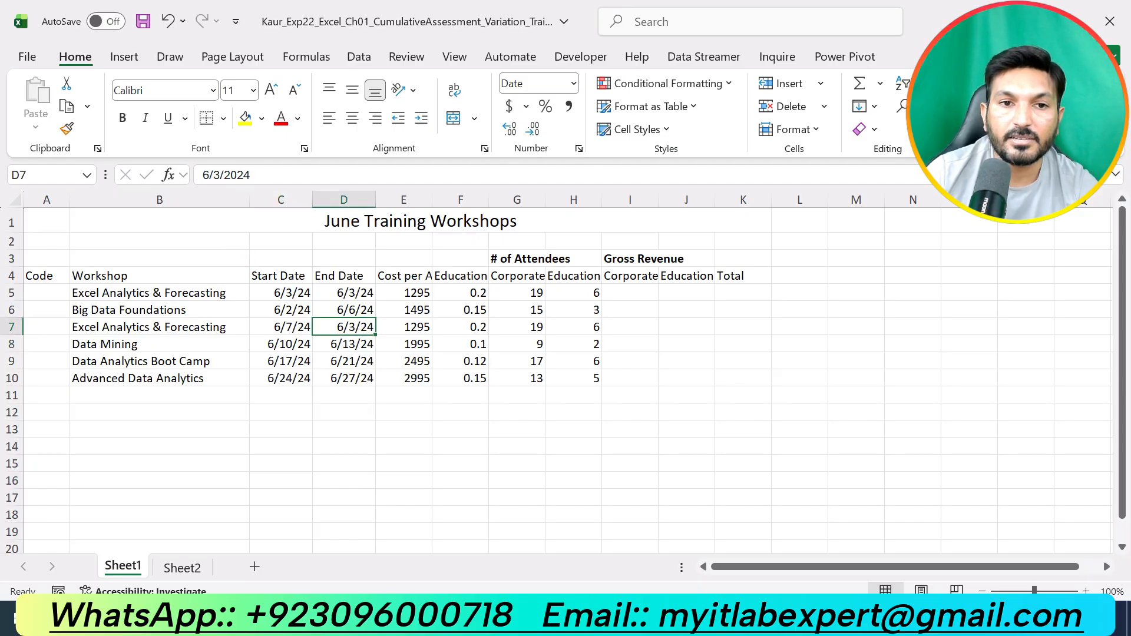
double_click(216, 175)
type("7")
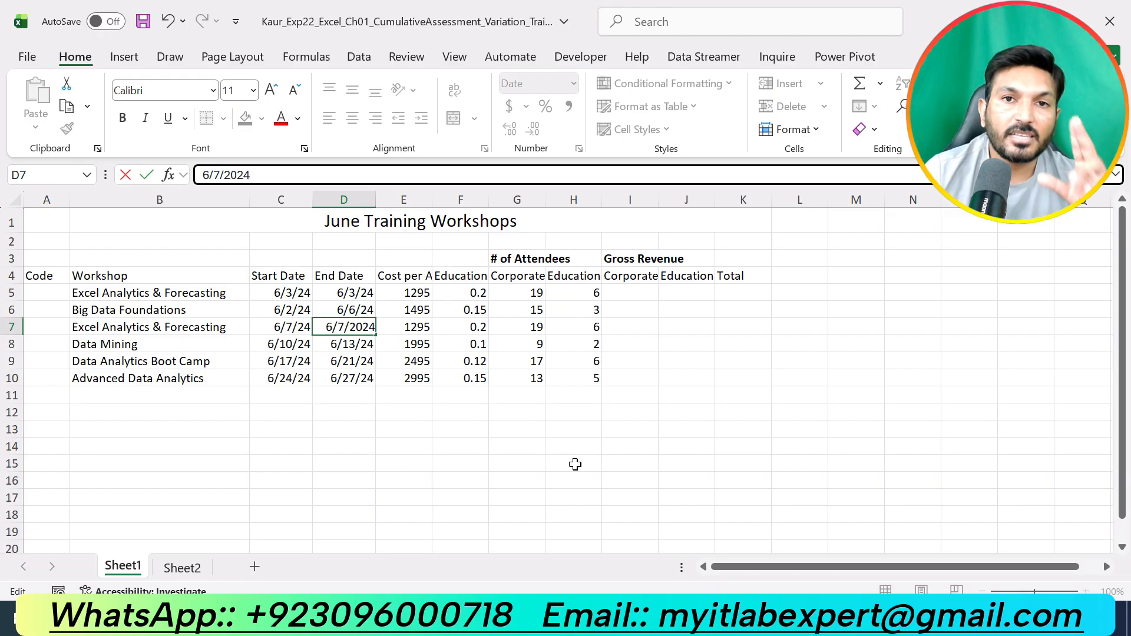
key("Return")
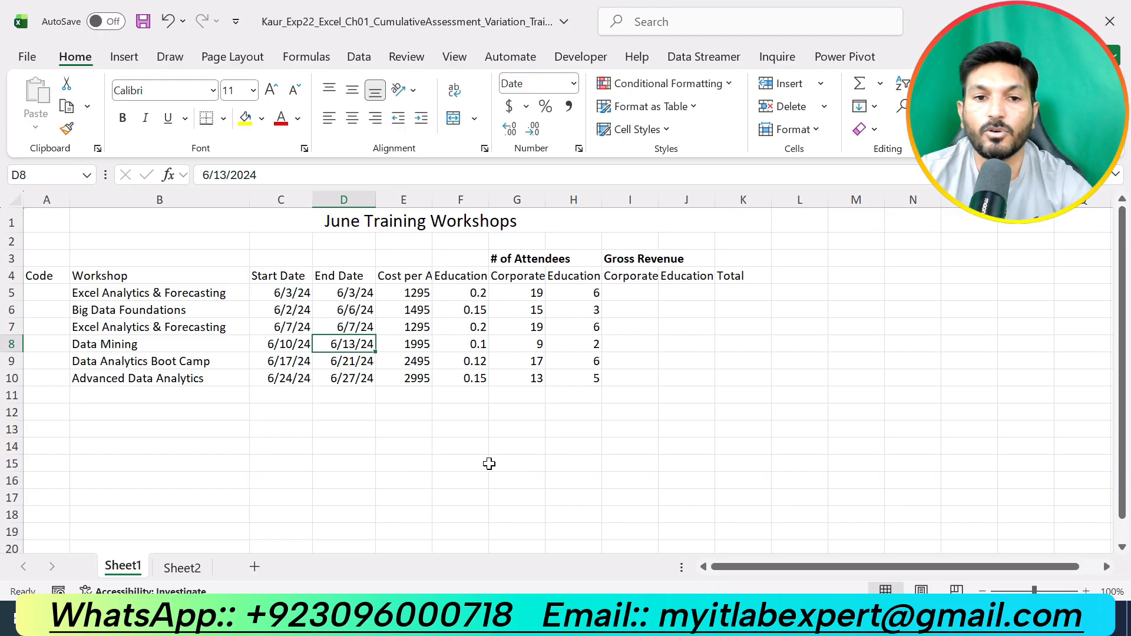
- Enter 11 as the corporate attendees in cell G7
left_click(761, 617)
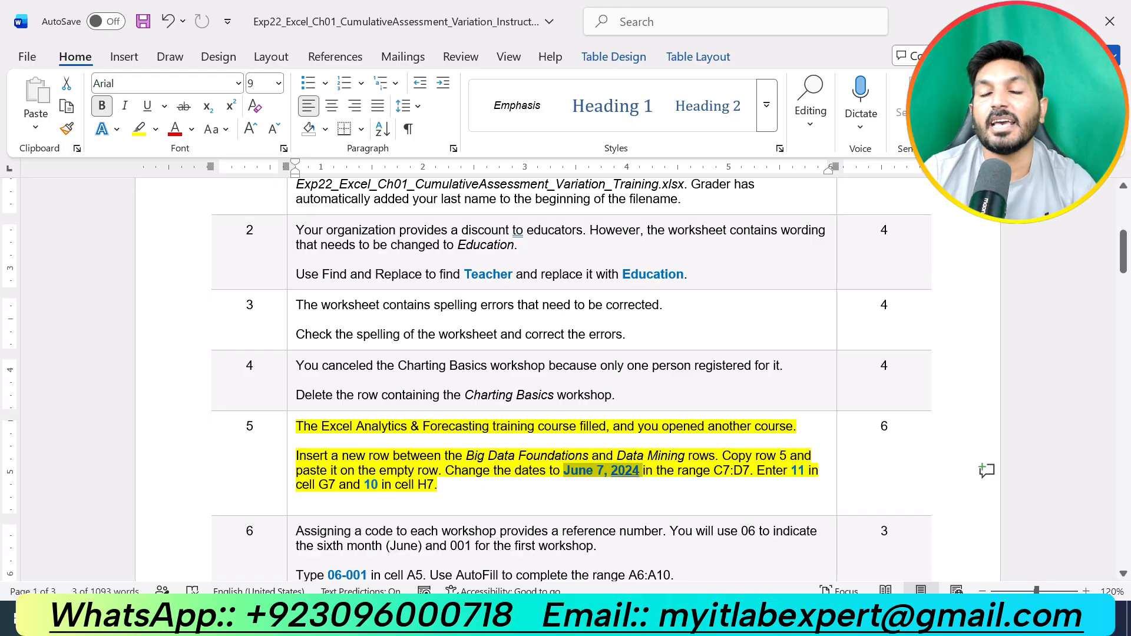
left_click(716, 618)
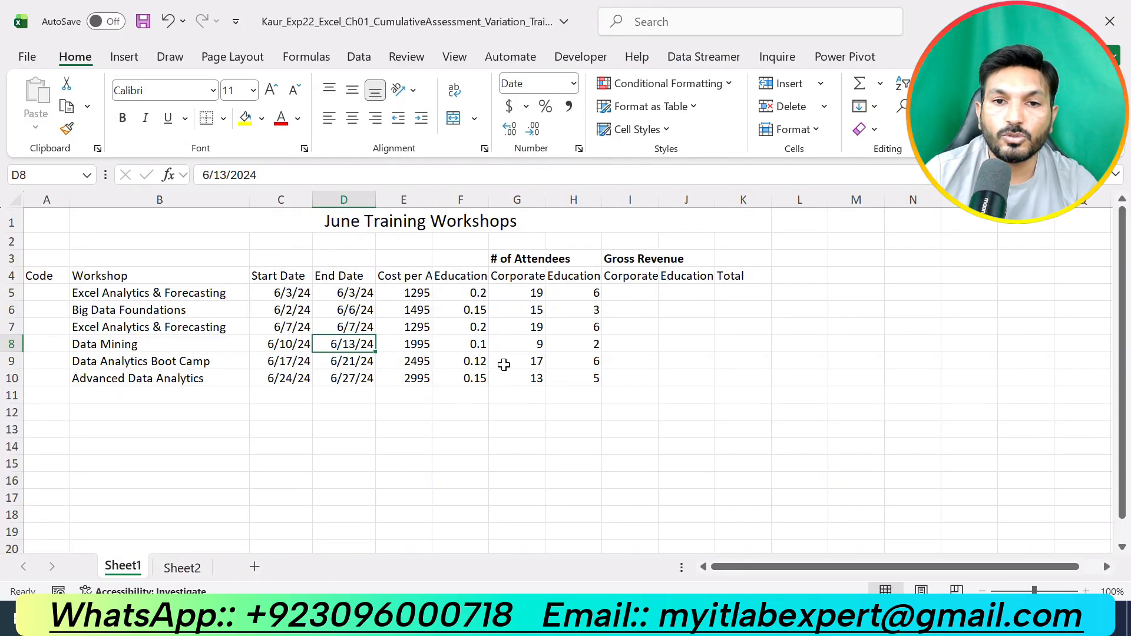
left_click(532, 328)
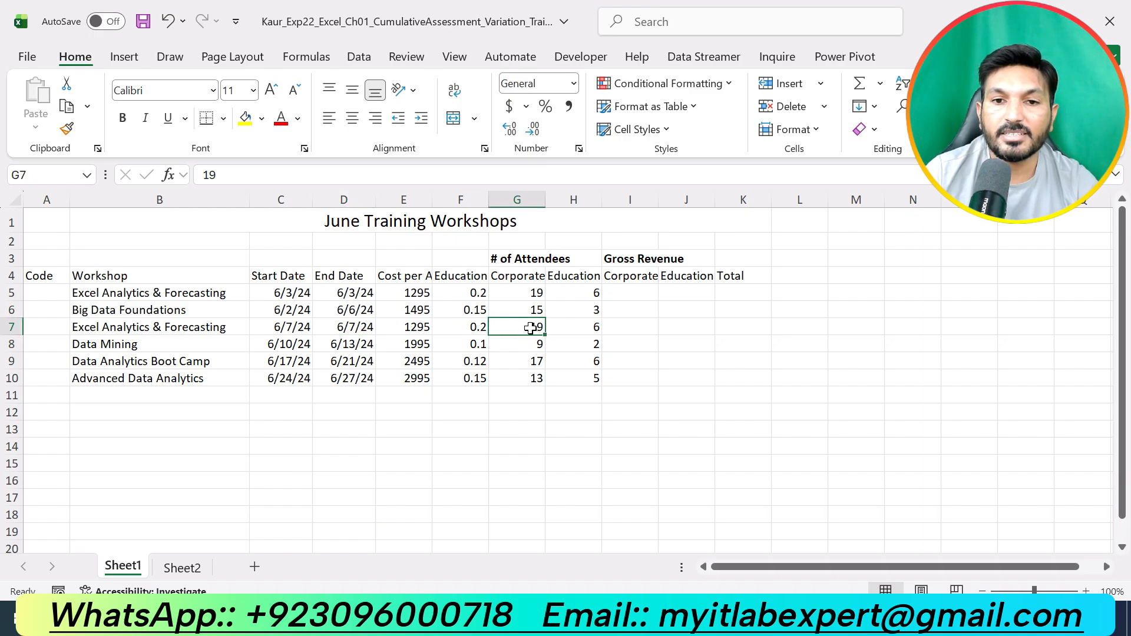
left_click(258, 174)
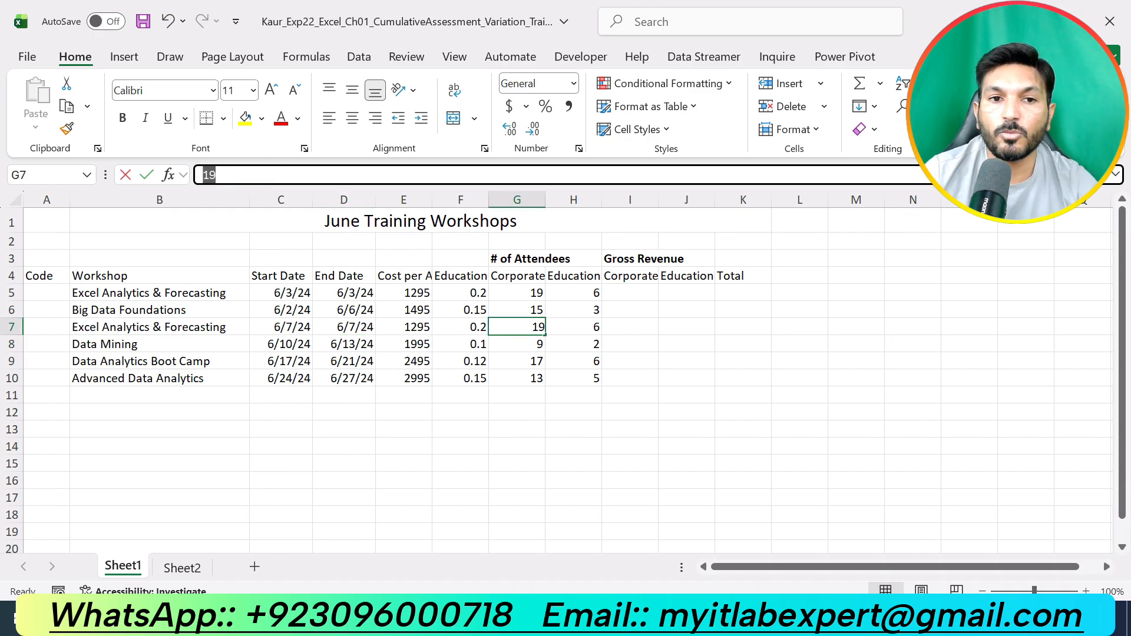
key("BackSpace")
key("BackSpace")
type("11")
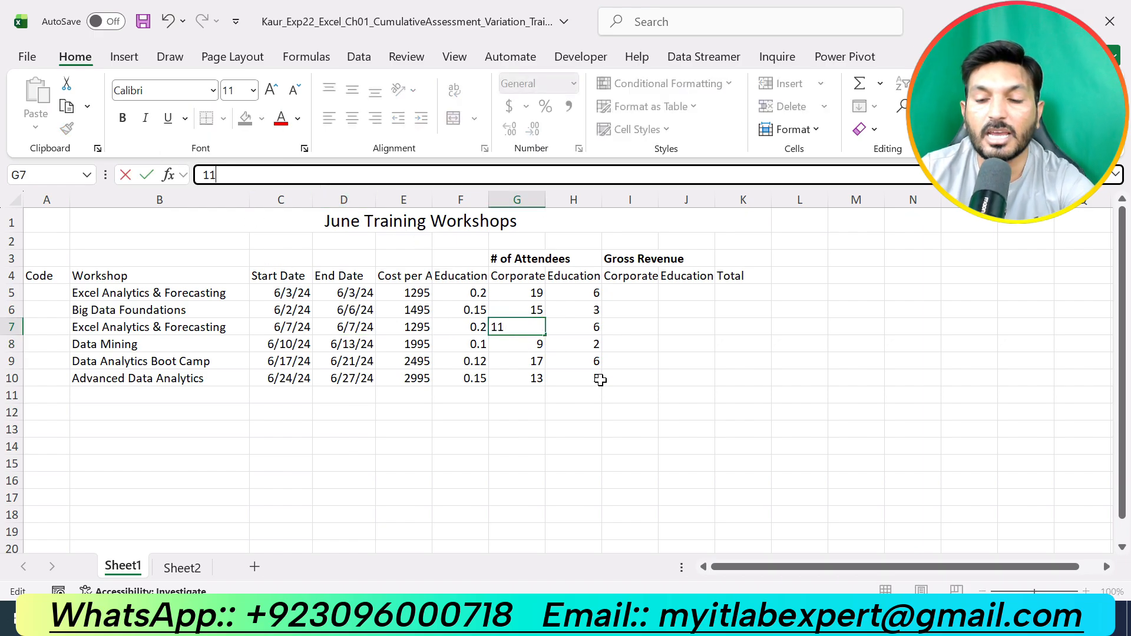
key("Return")
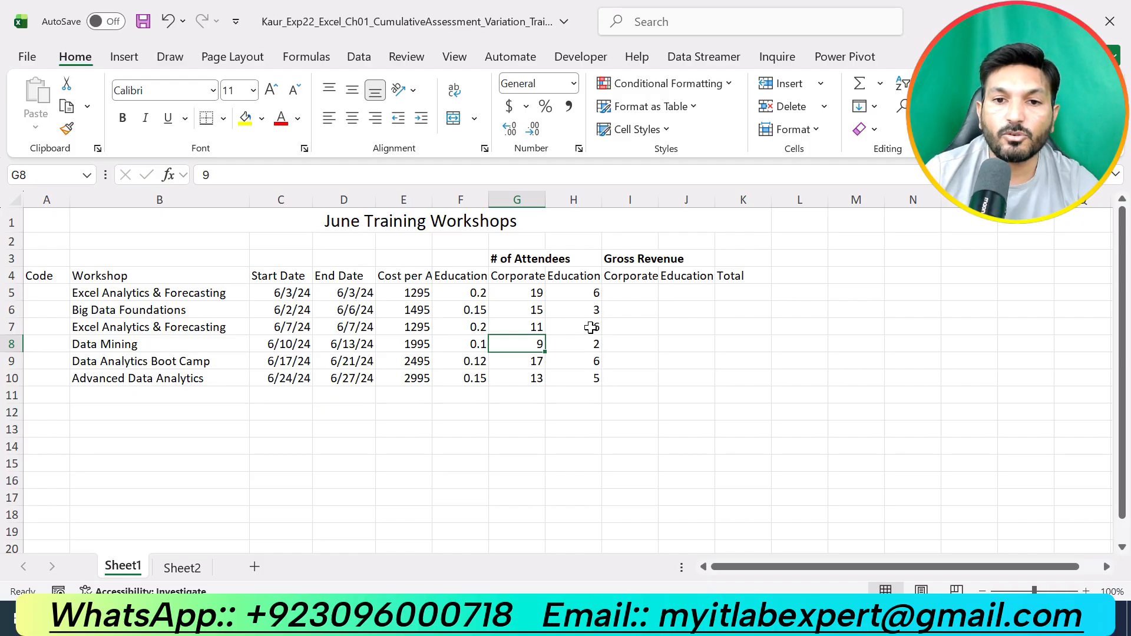
- Enter 10 as the education attendees in cell H7
left_click(598, 328)
type("6")
key("alt+Tab")
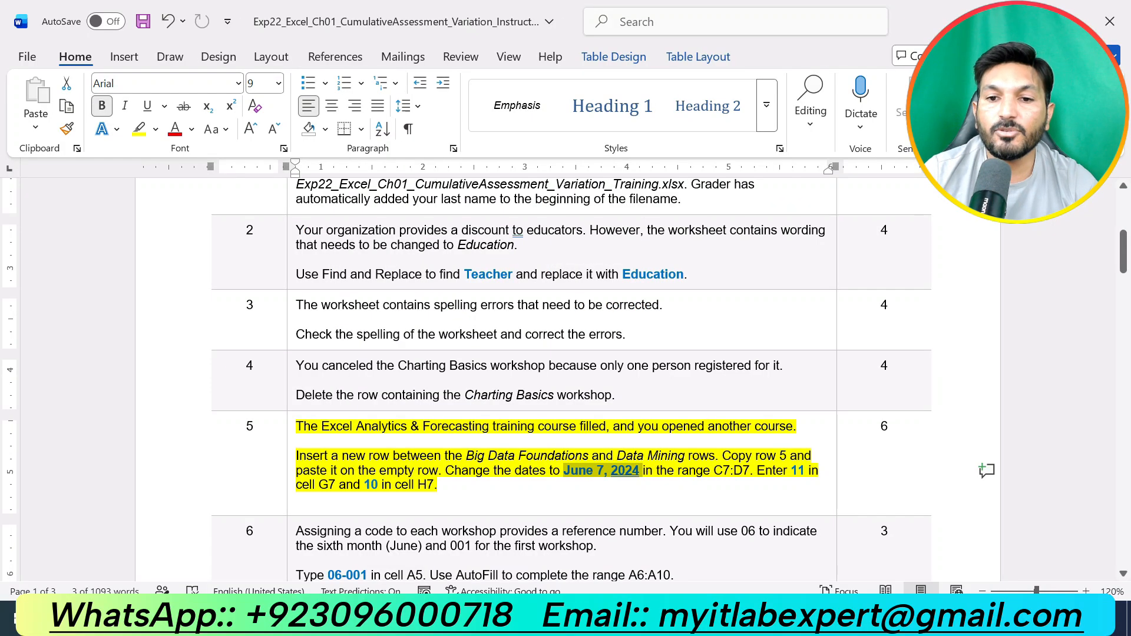
key("alt+Tab")
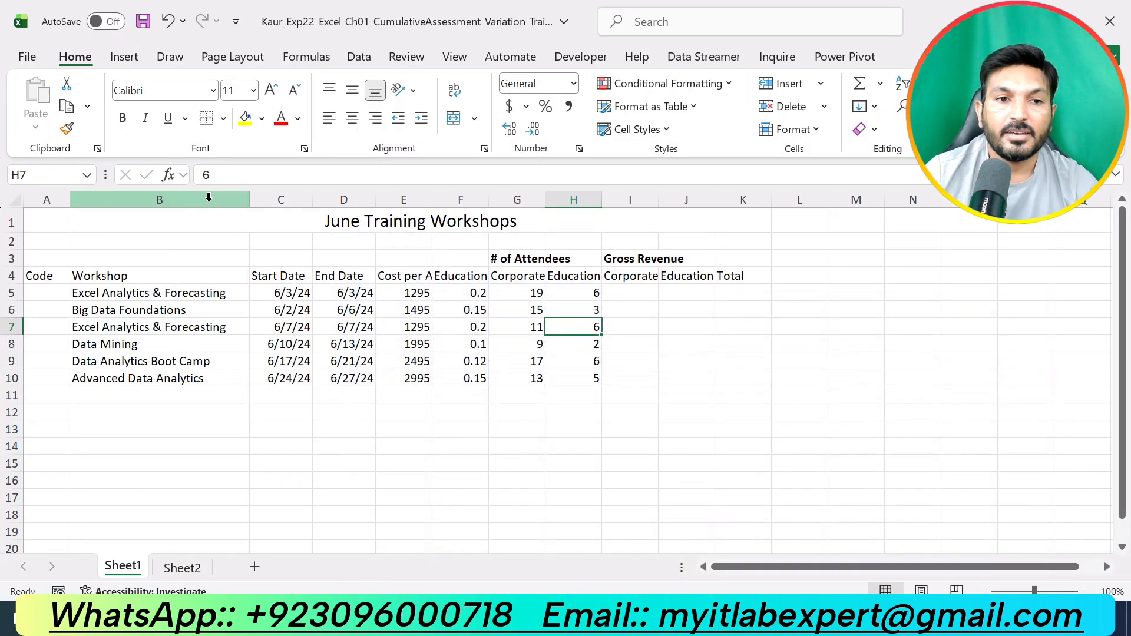
key("BackSpace")
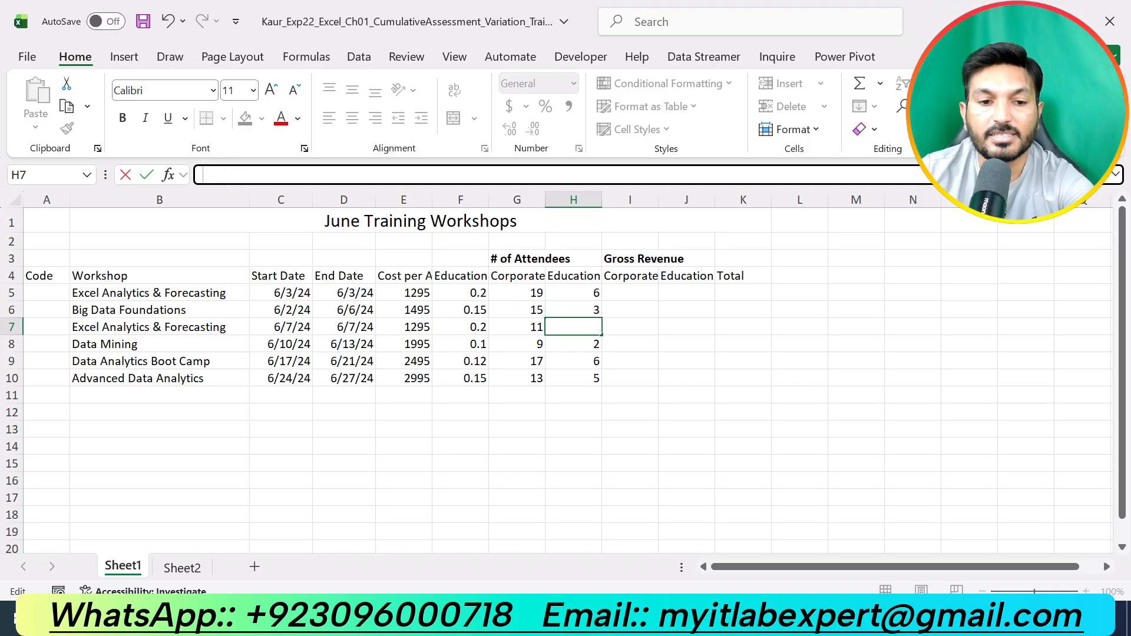
type("10")
key("Return")
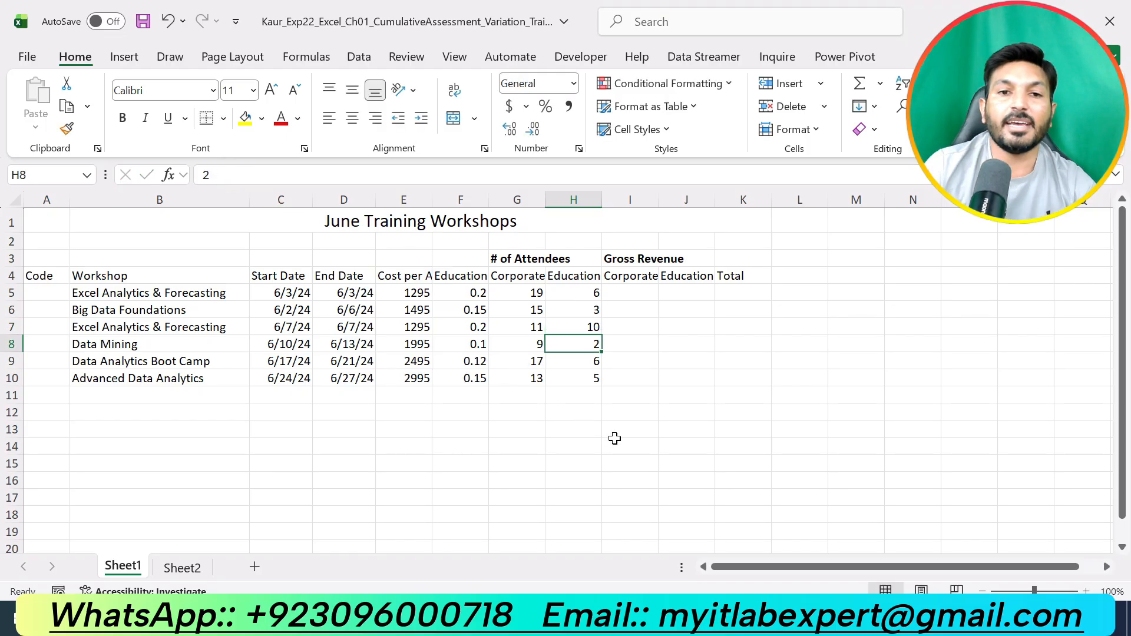
- Remove the yellow highlight from the step 5 instructions in the Word document
key("alt+Tab")
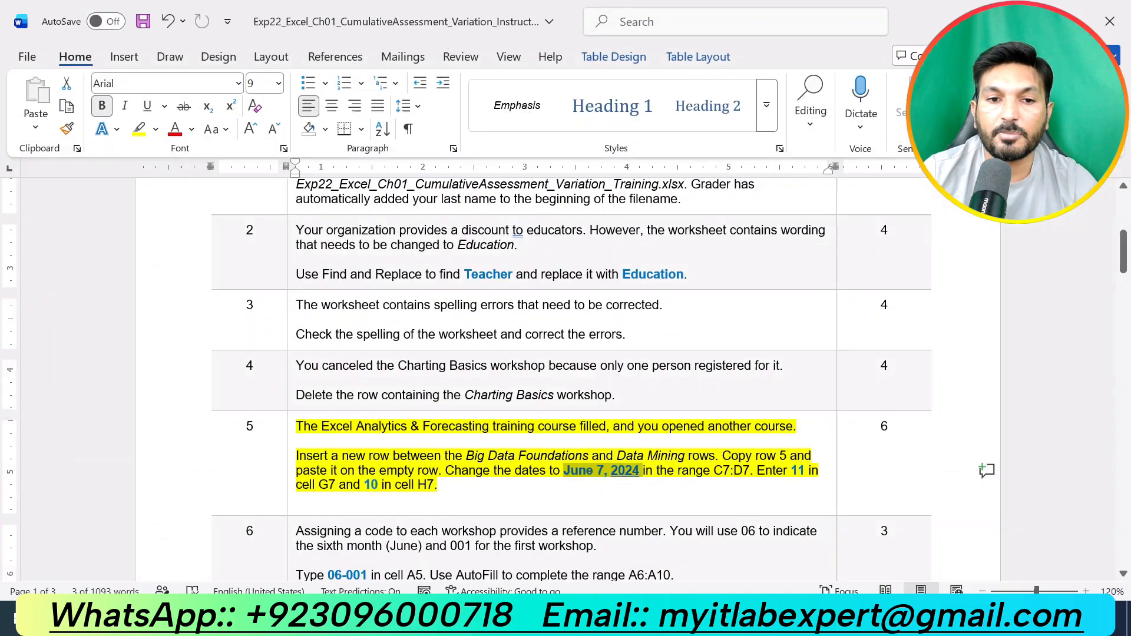
key("alt+Tab")
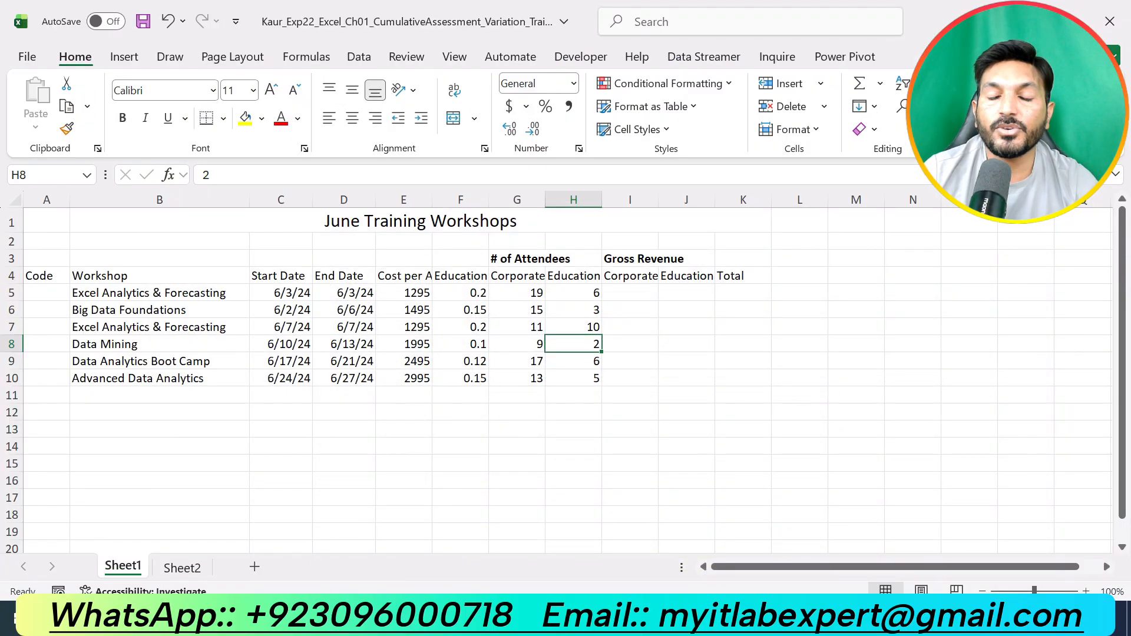
key("alt+Tab")
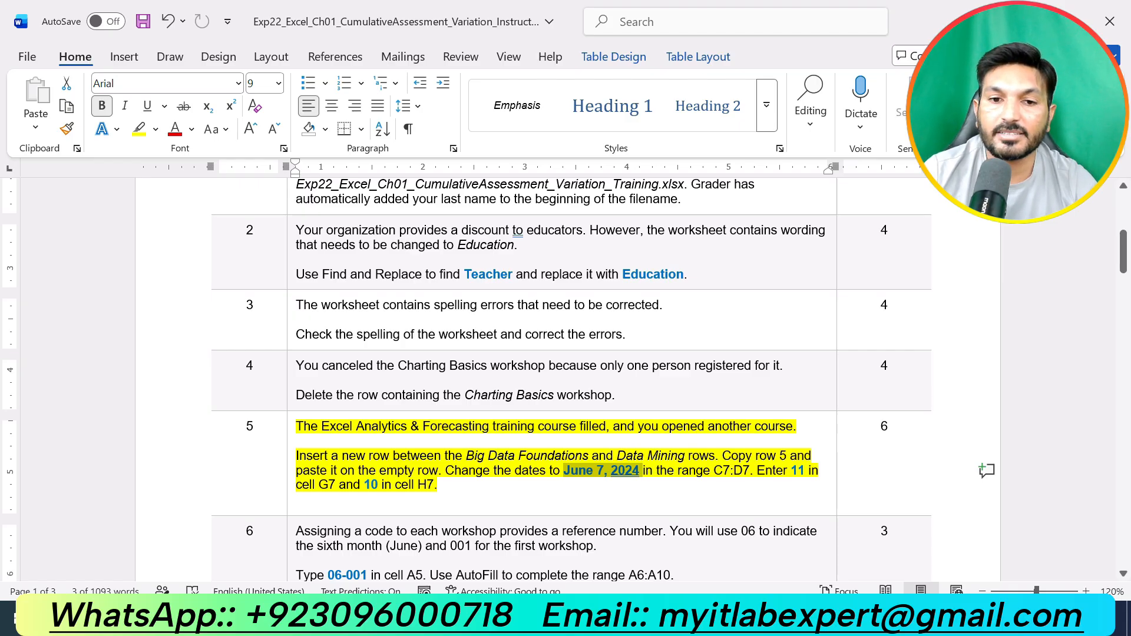
left_click(465, 484)
type("]")
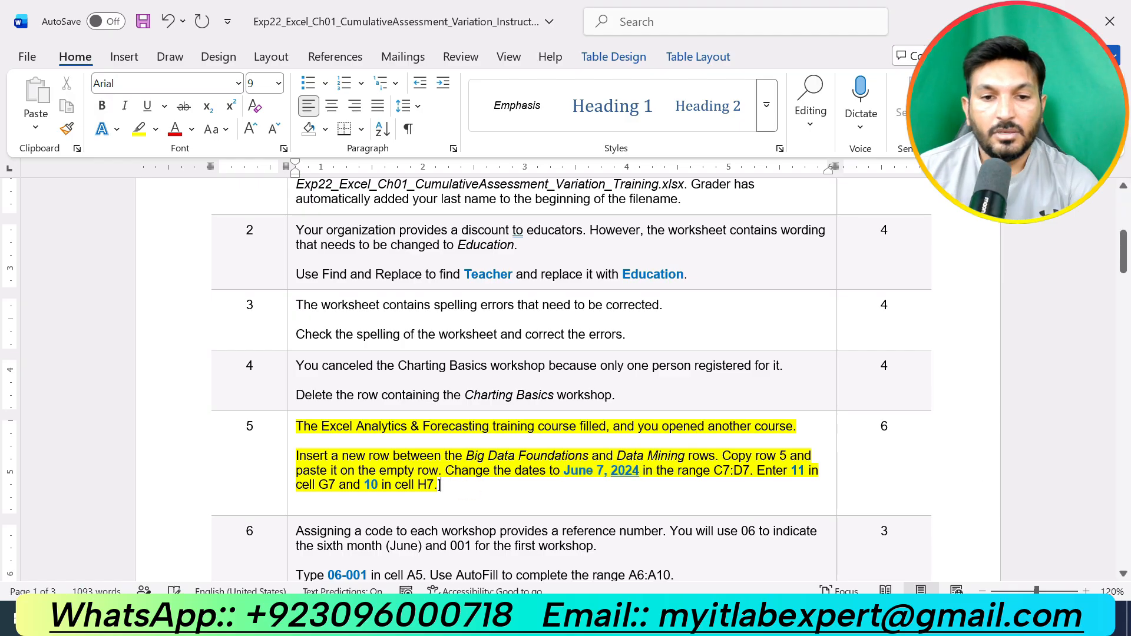
key("ctrl+z")
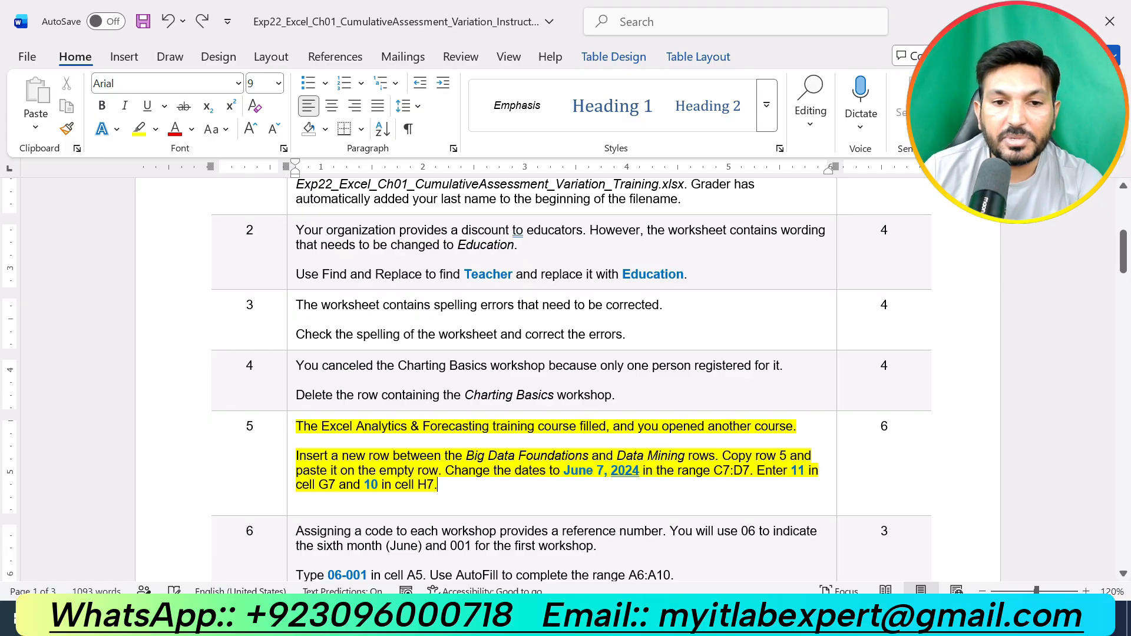
key("ctrl+z")
scroll(563, 350, "down", 1)
scroll(680, 376, "down", 3)
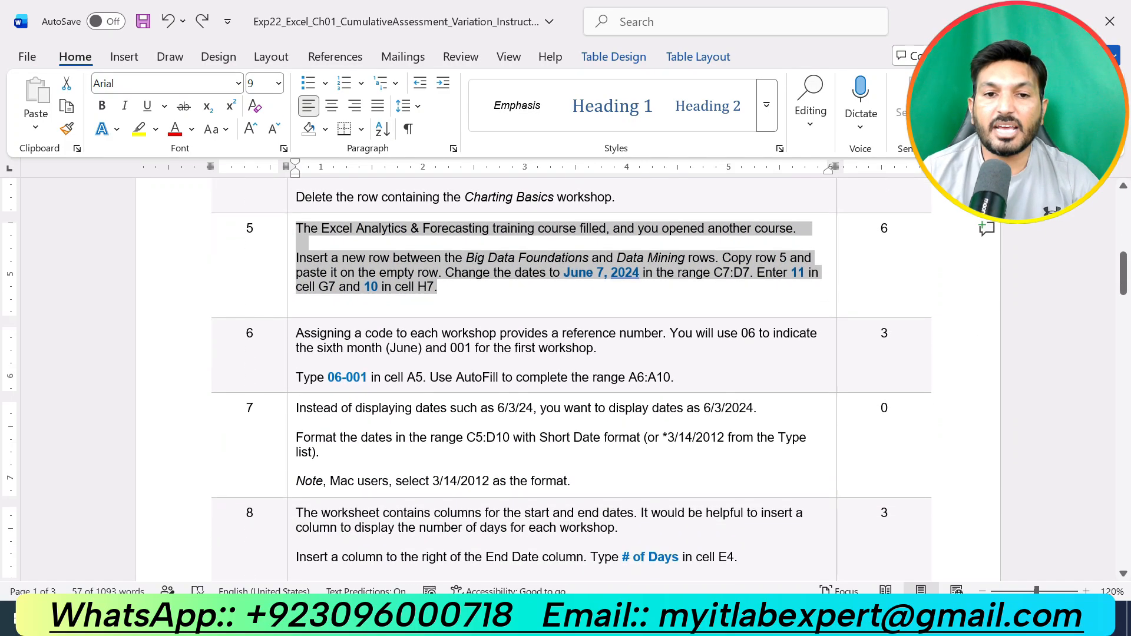
- Highlight the step 6 instructions in yellow
left_click_drag(679, 377, 301, 339)
left_click(712, 371)
left_click_drag(676, 377, 296, 334)
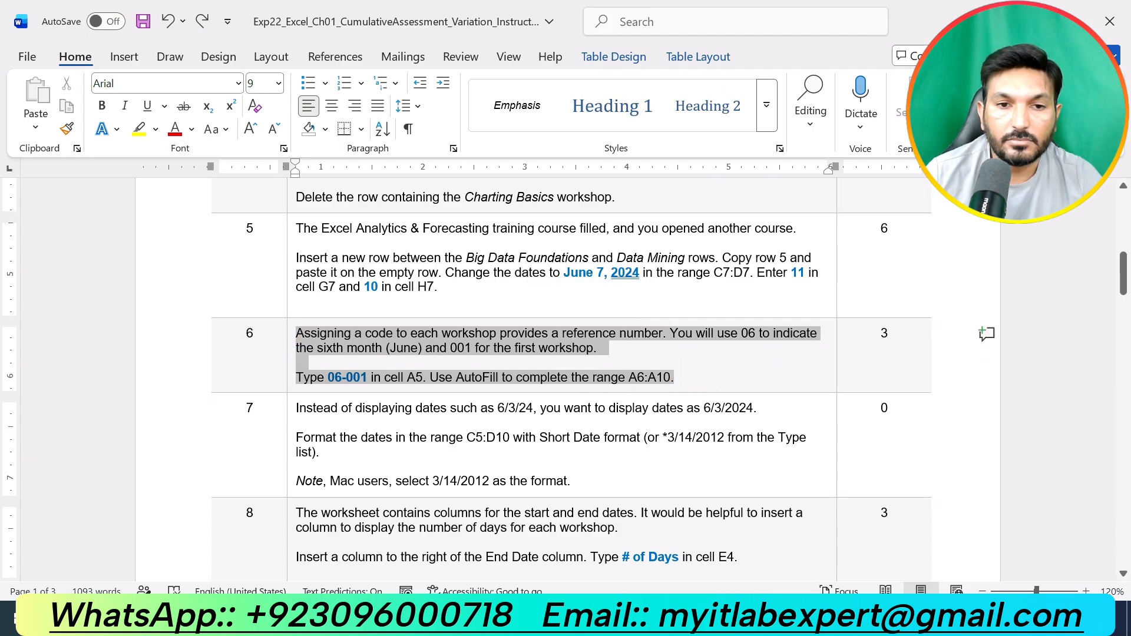
left_click(361, 304)
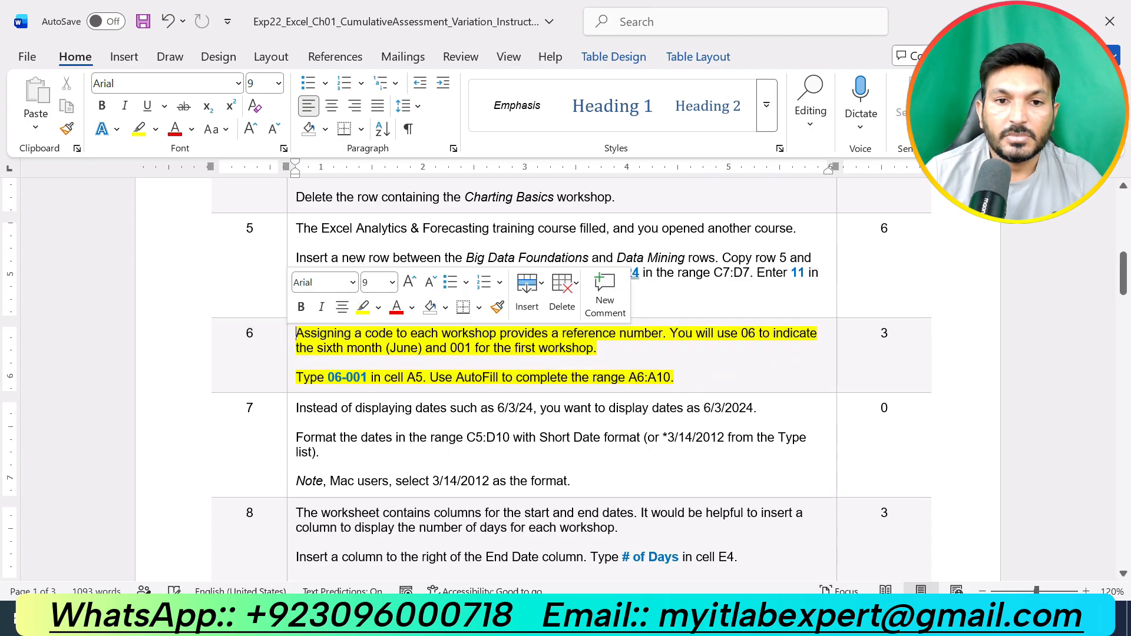
left_click(412, 361)
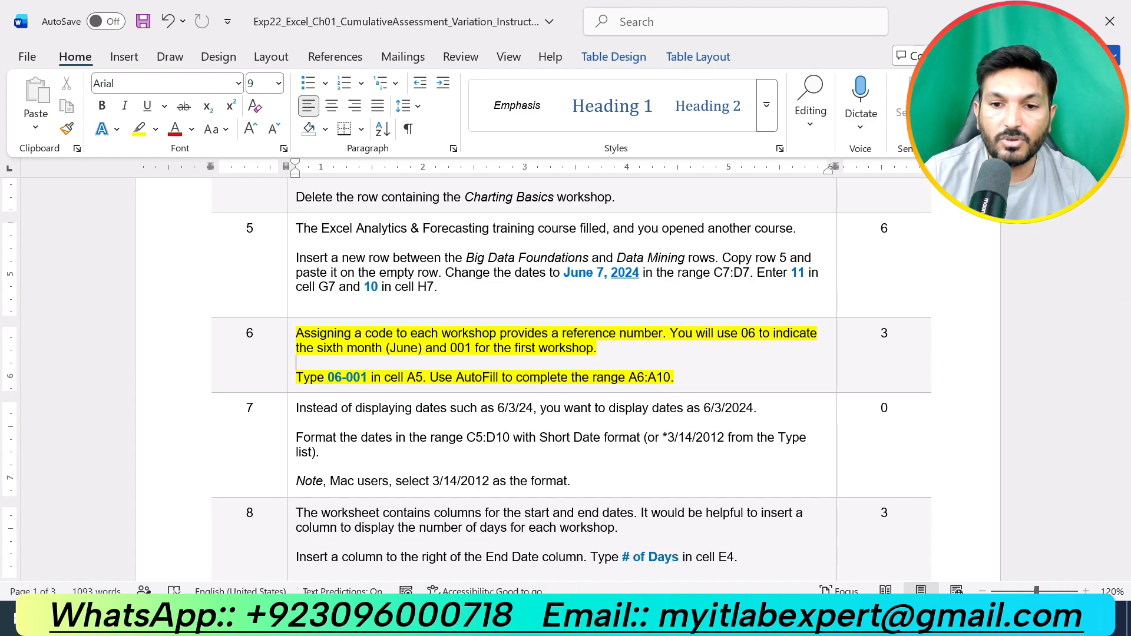
- Enter the code 06-001 in cell A5
left_click(760, 617)
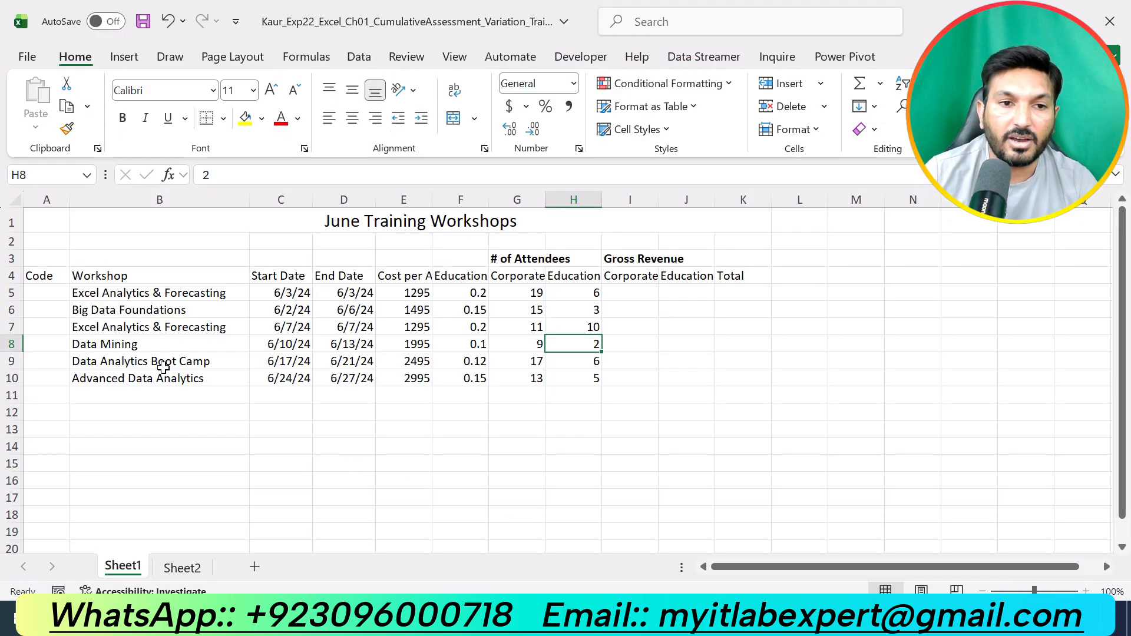
left_click(47, 294)
type("0")
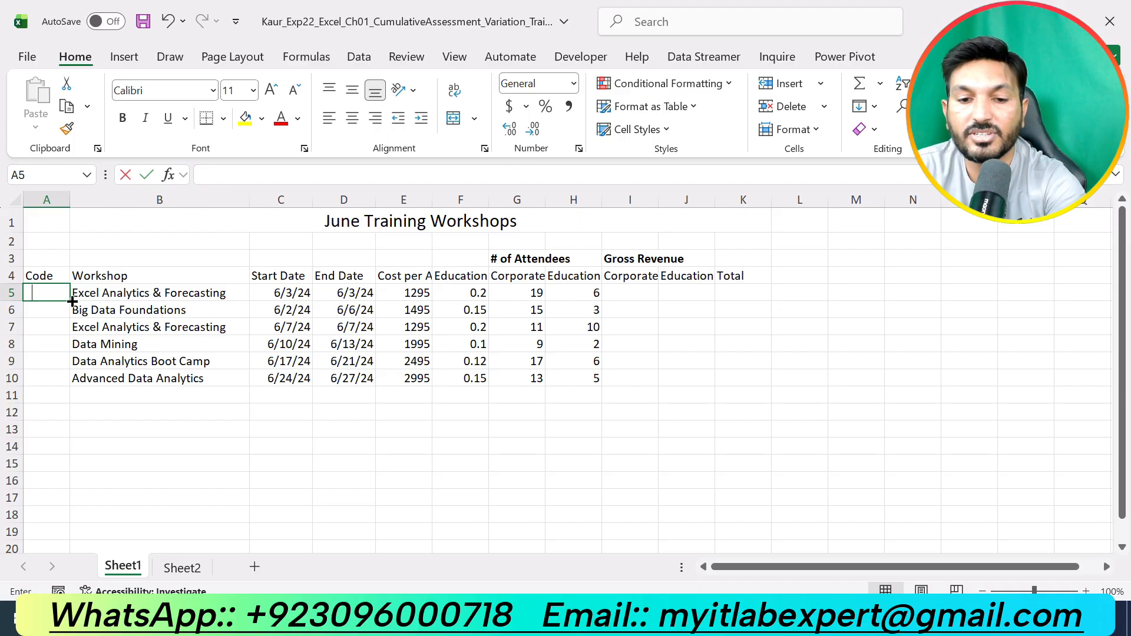
type("6-001")
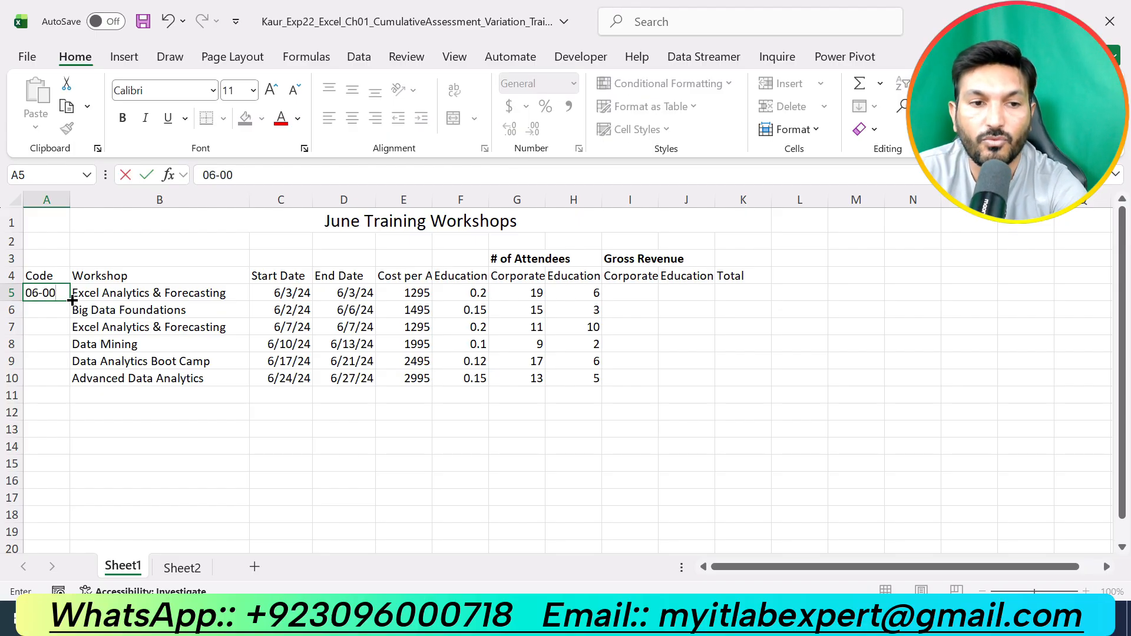
key("Return")
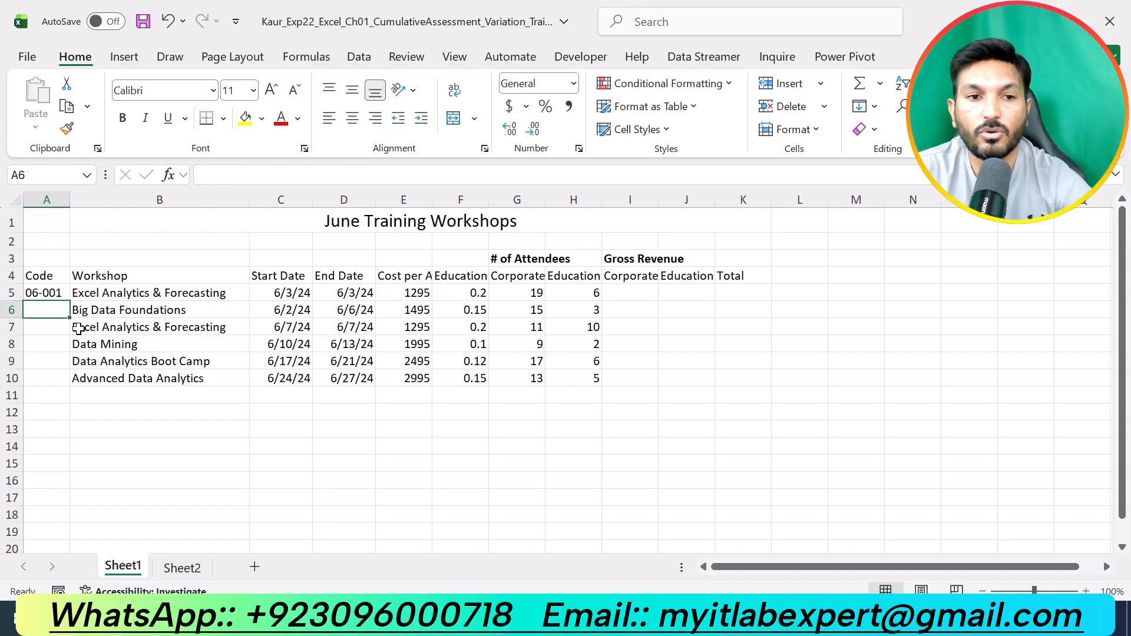
- Use AutoFill to extend the workshop codes from A5 down through A10
left_click(57, 295)
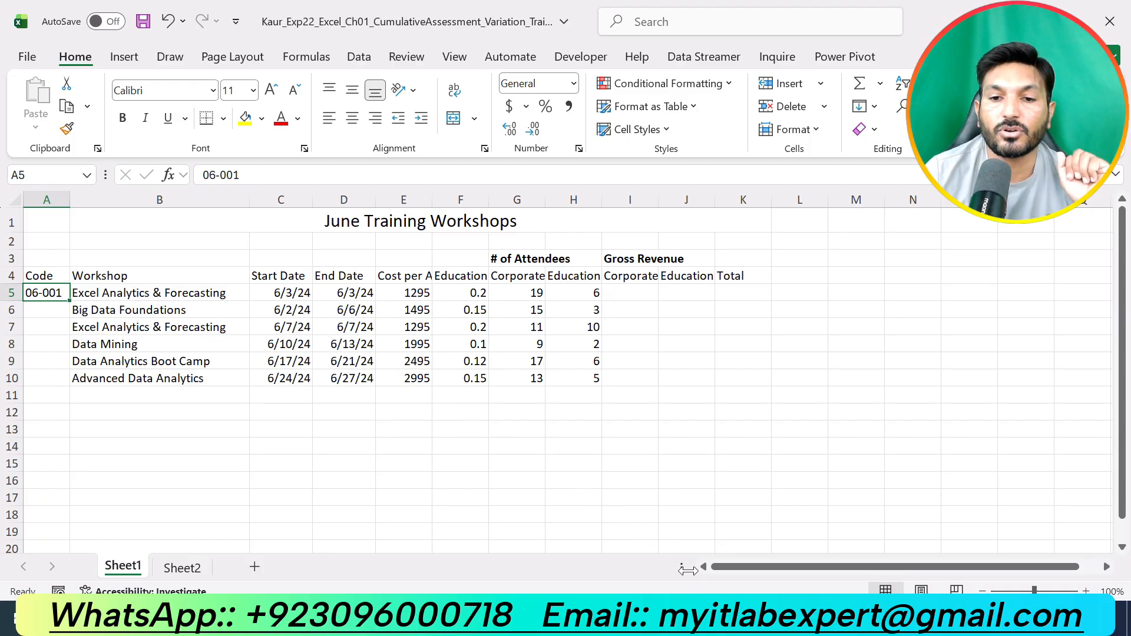
left_click(716, 618)
left_click(686, 617)
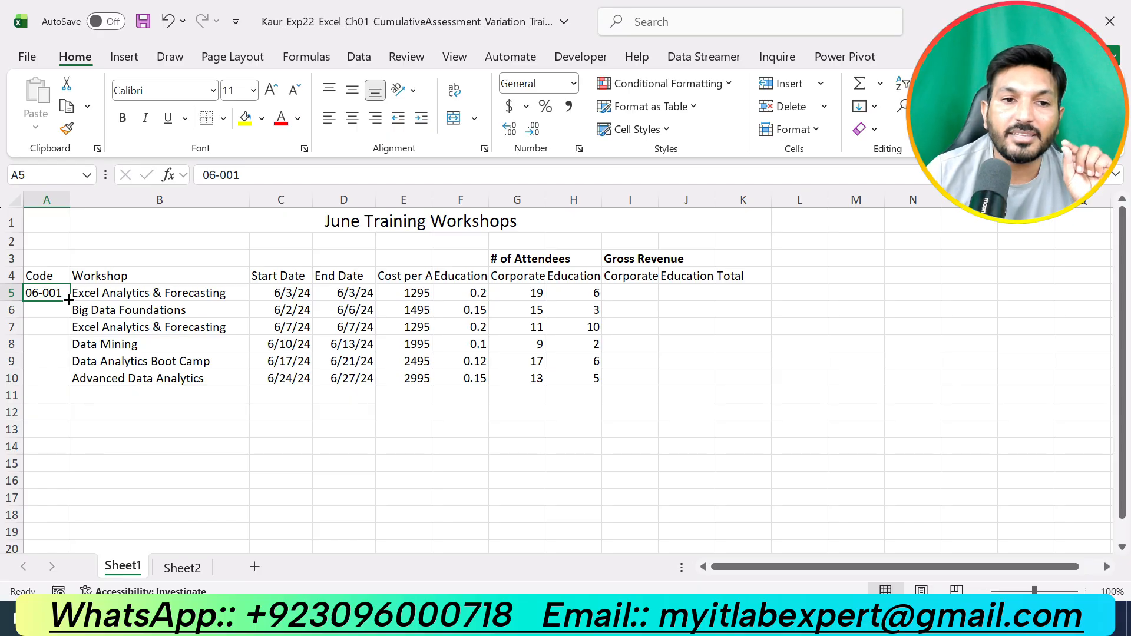
double_click(69, 300)
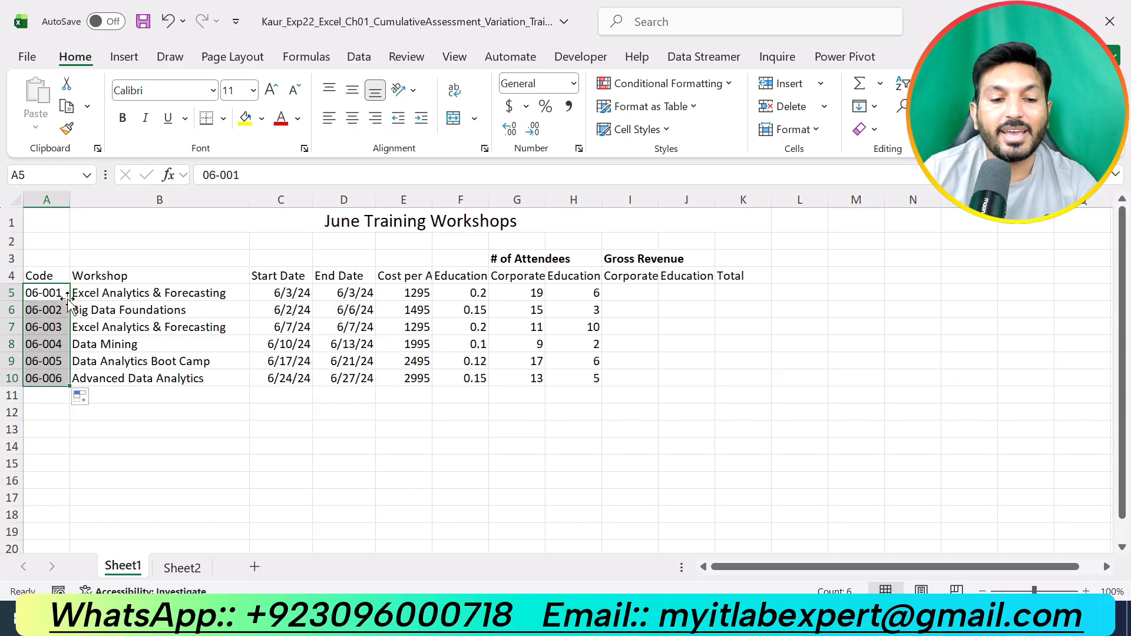
key("ctrl+z")
left_click_drag(69, 300, 74, 382)
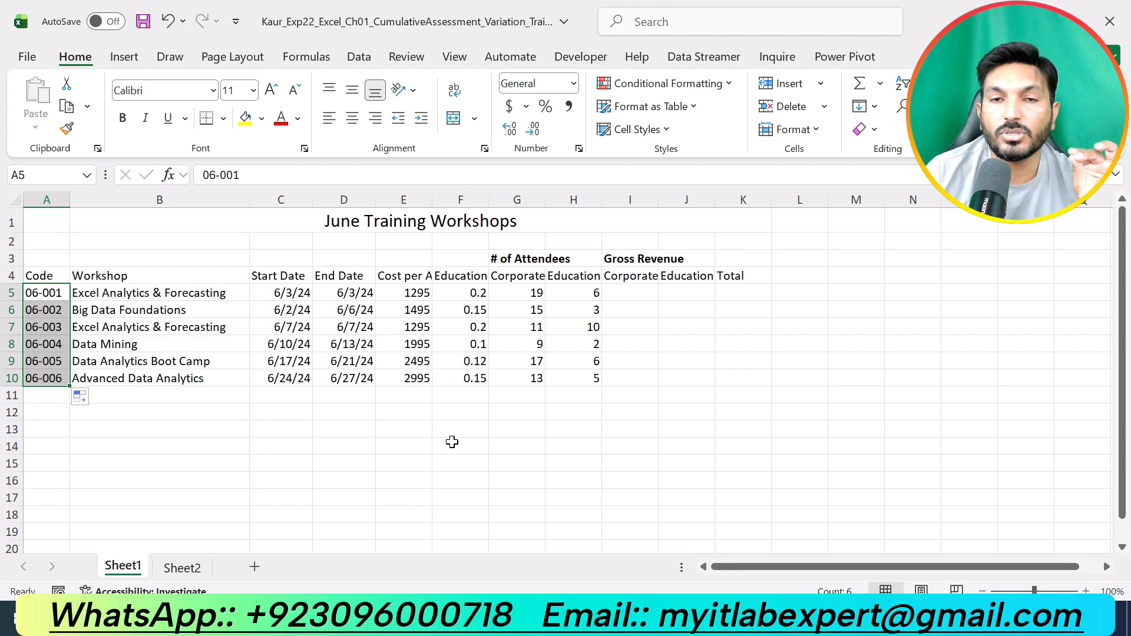
- Remove the yellow highlight from the step 6 instructions in the Word document
left_click(733, 618)
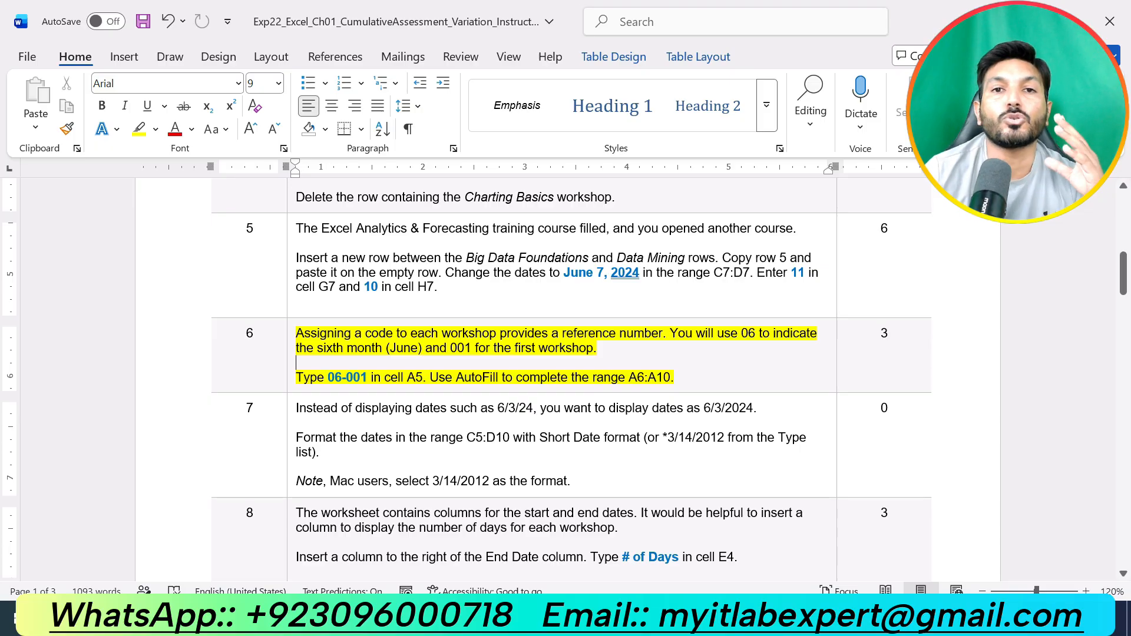
left_click(702, 617)
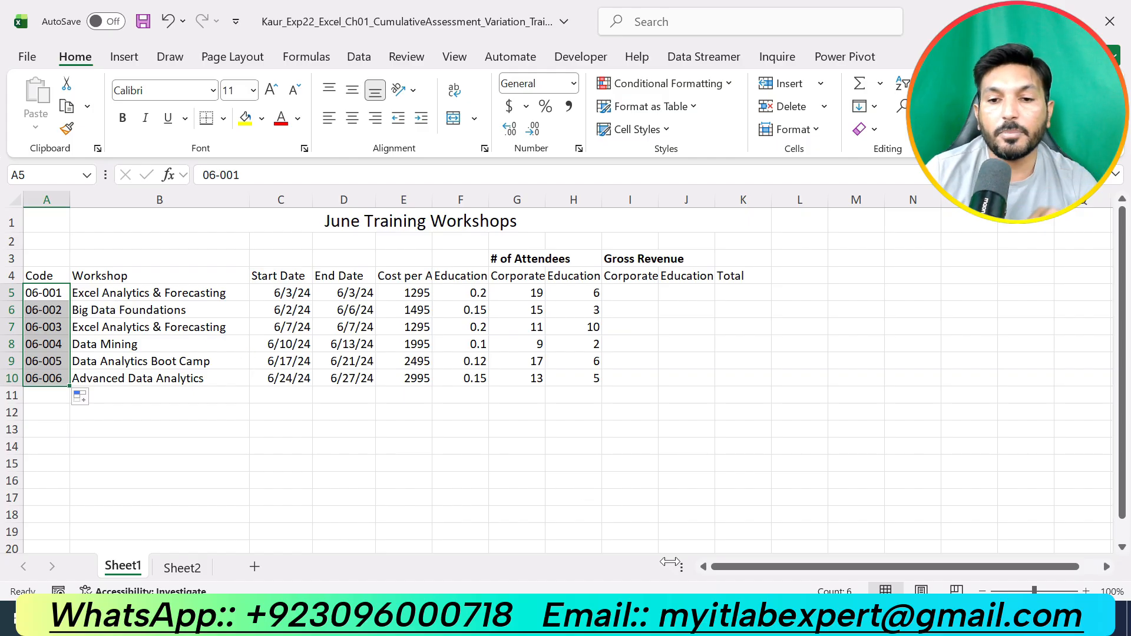
key("alt+Tab")
key("ctrl+z")
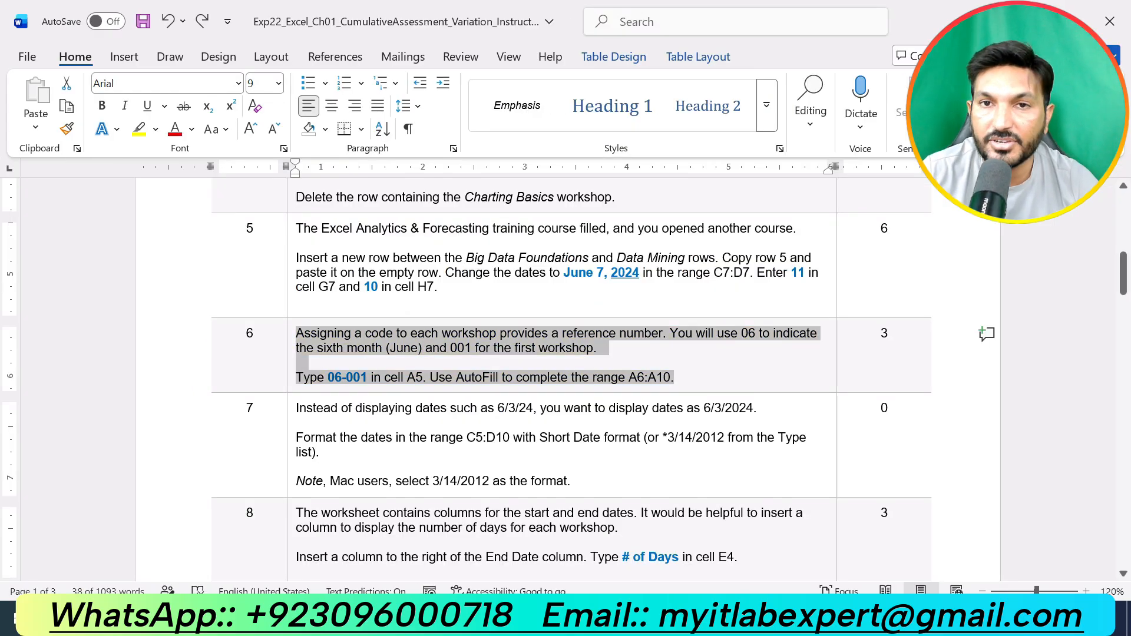
- Highlight the step 7 instructions in yellow
left_click_drag(589, 482, 297, 408)
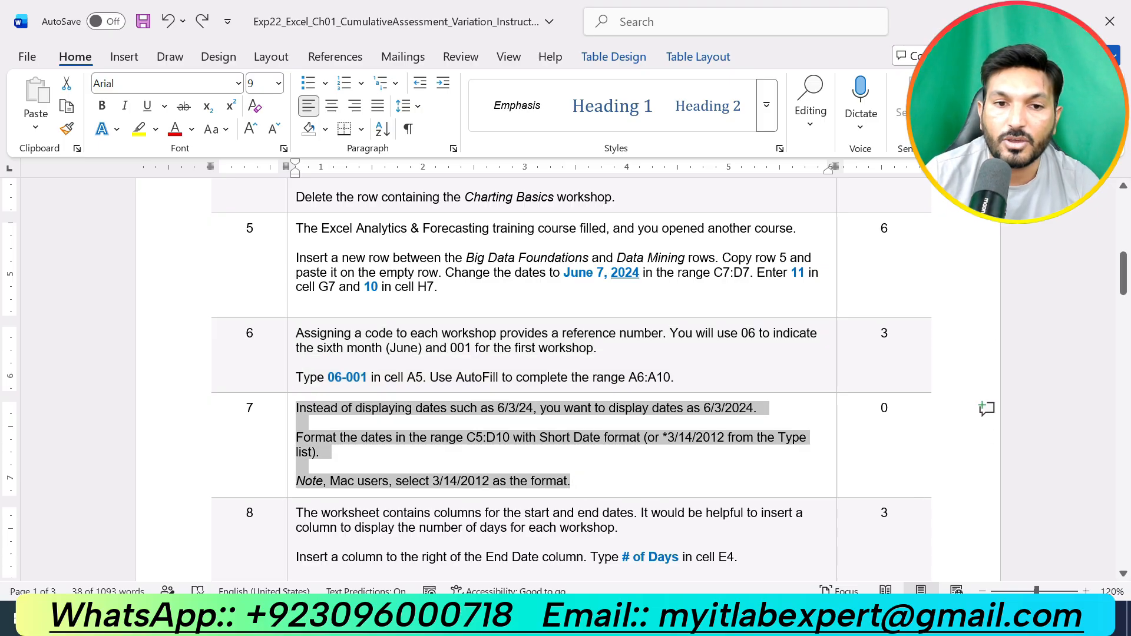
scroll(566, 377, "down", 3)
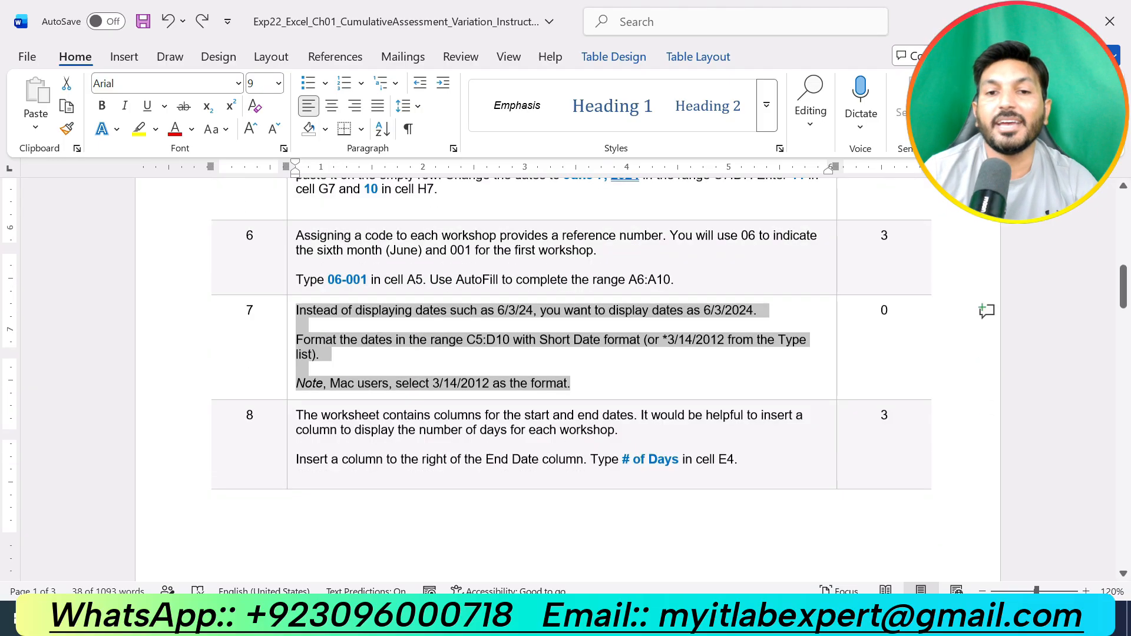
left_click(117, 129)
left_click(139, 129)
left_click(706, 364)
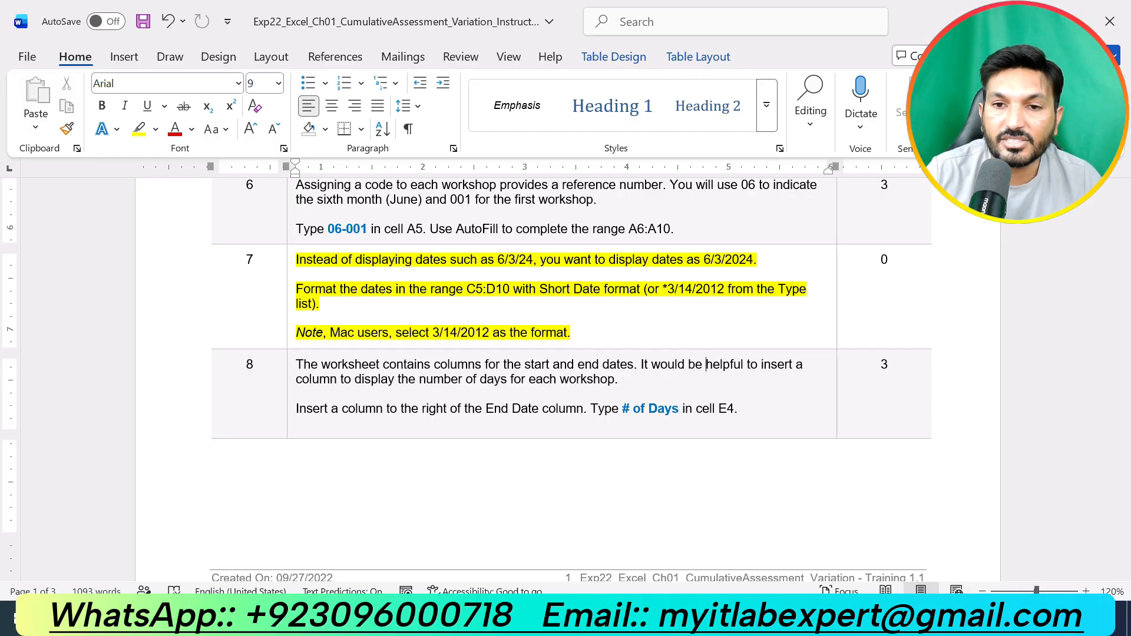
- Apply the Short Date number format to the range C5:D10, then undo it
left_click_drag(756, 290, 668, 290)
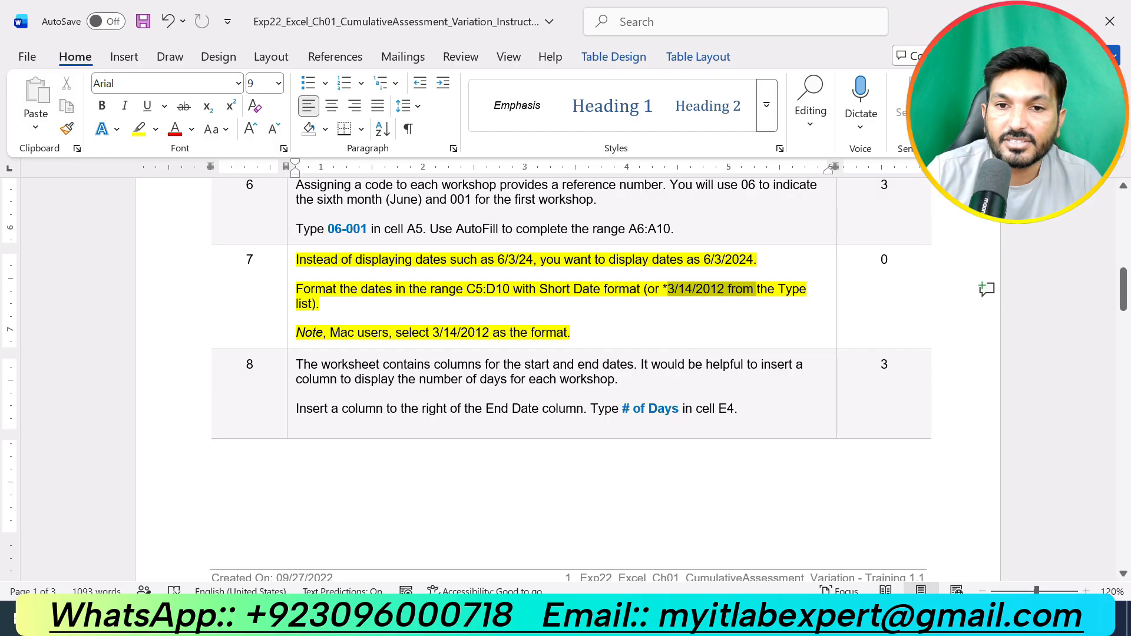
left_click(686, 319)
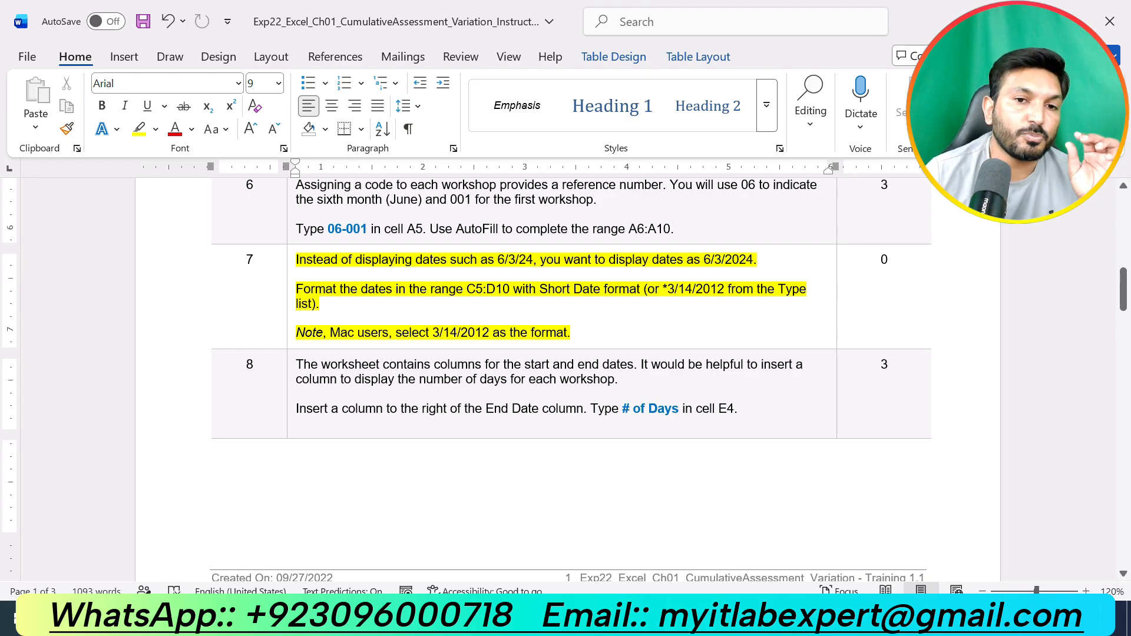
double_click(472, 288)
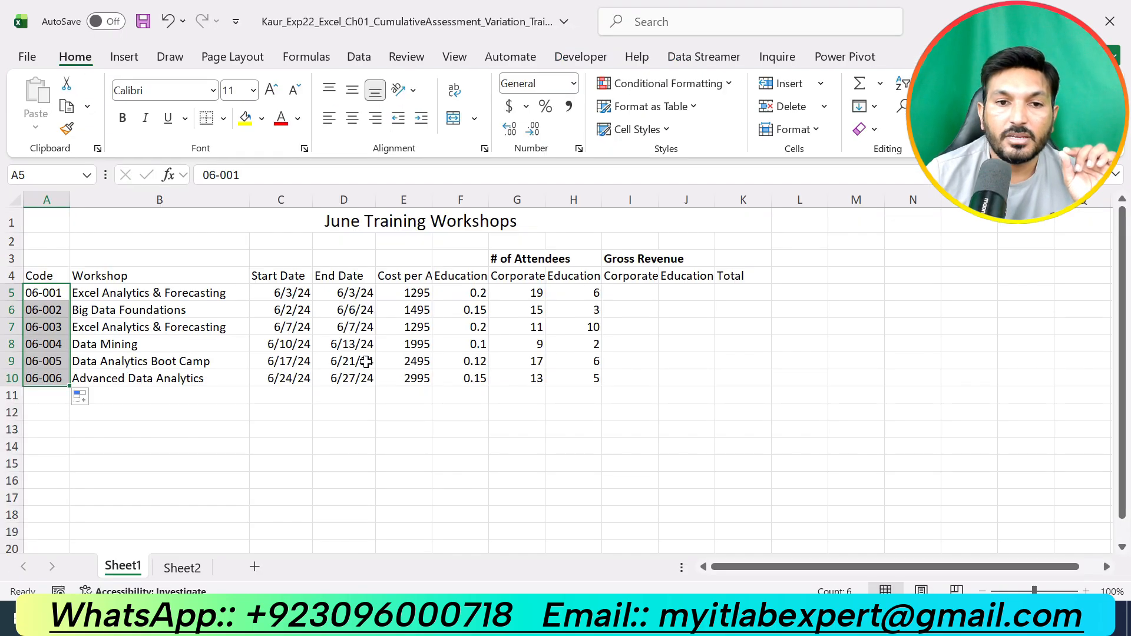
key("alt+Tab")
left_click_drag(293, 295, 354, 381)
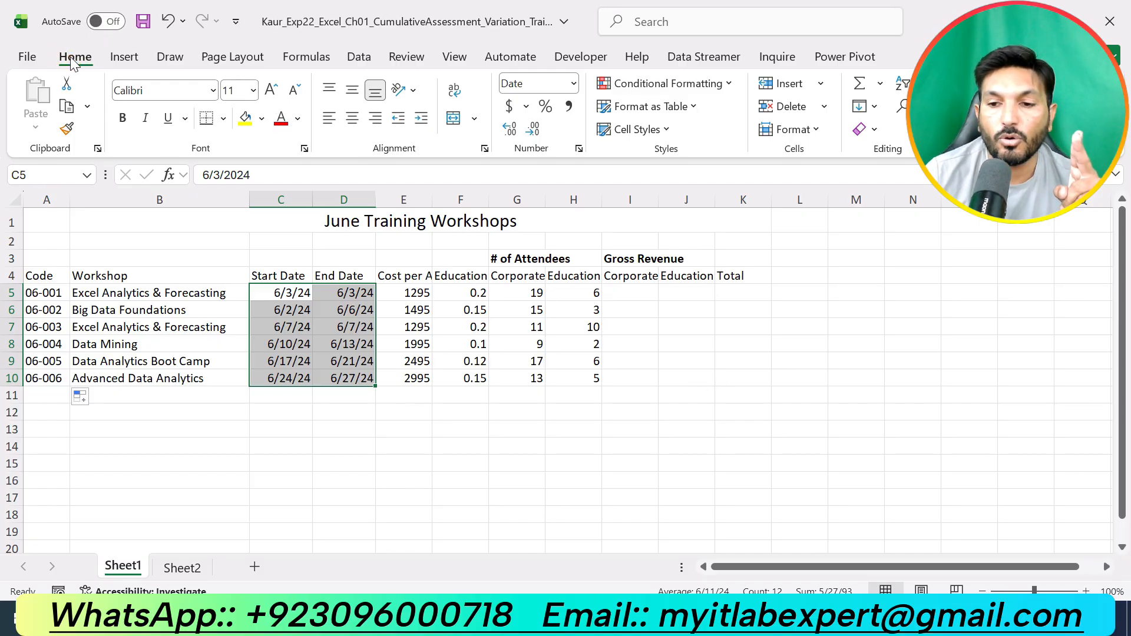
left_click(572, 83)
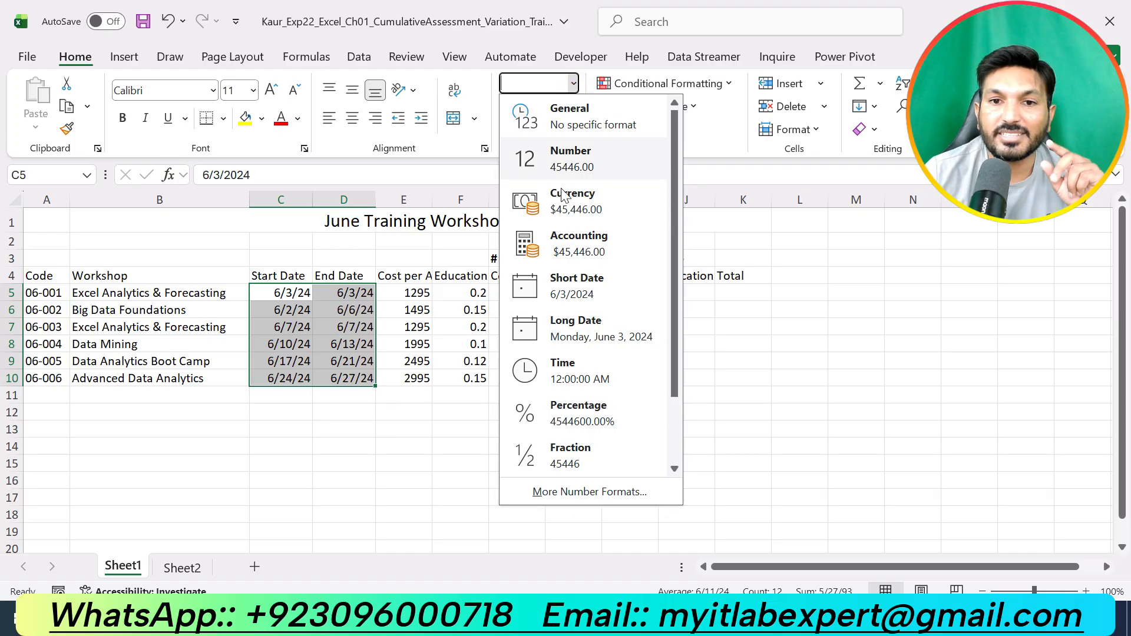
left_click(598, 287)
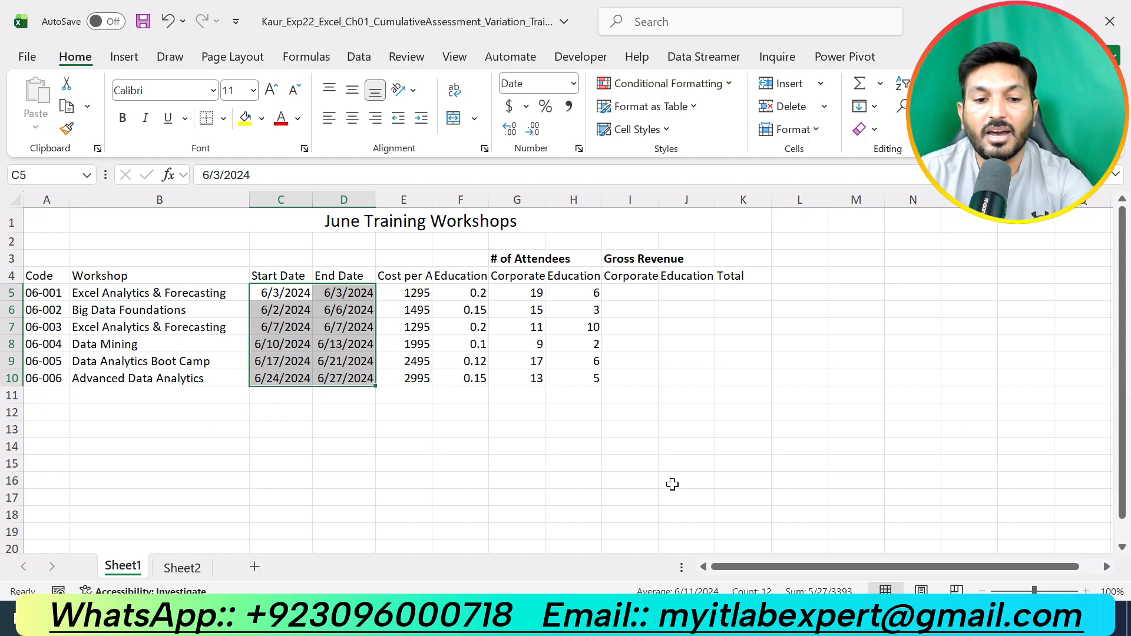
key("ctrl+z")
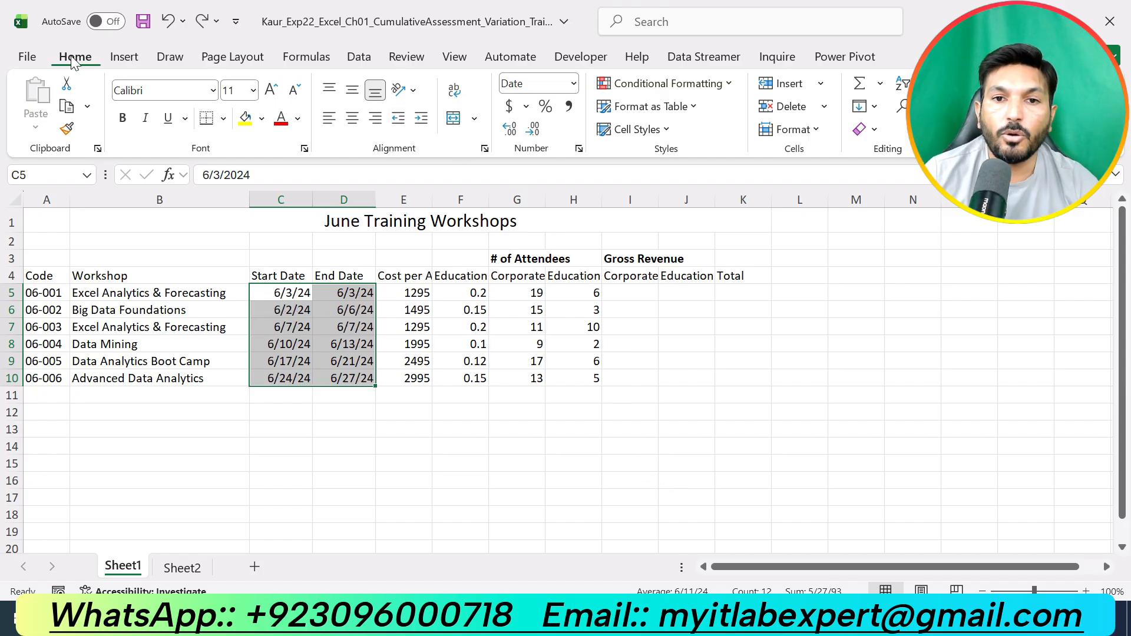
- Format the dates in C5:D10 with the *3/14/2012 date type and check the results
left_click(580, 149)
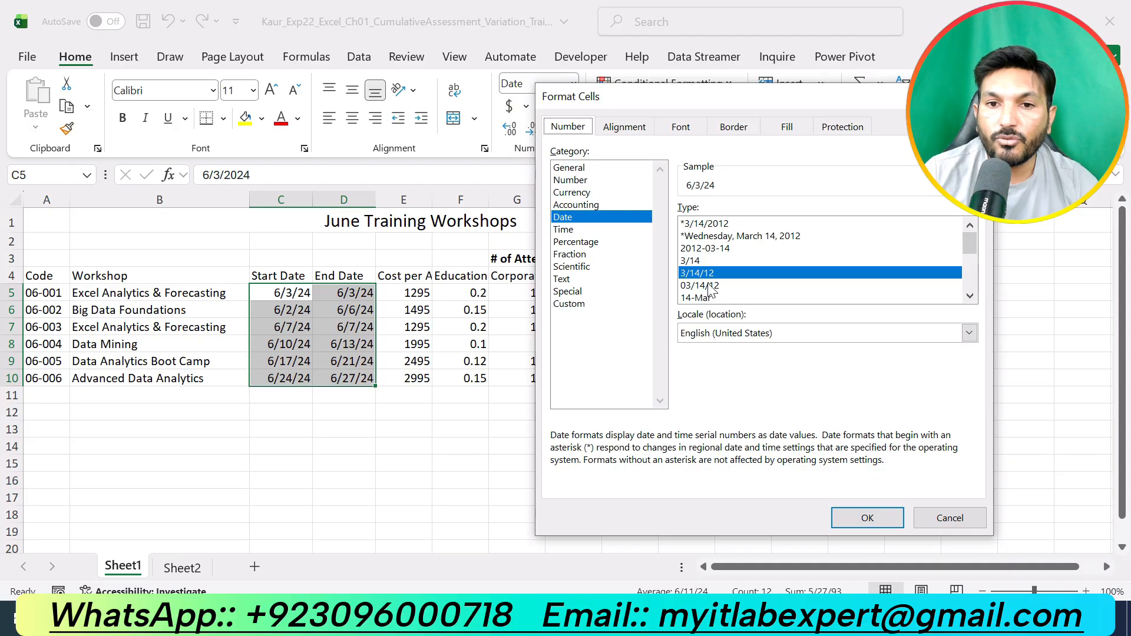
left_click(707, 225)
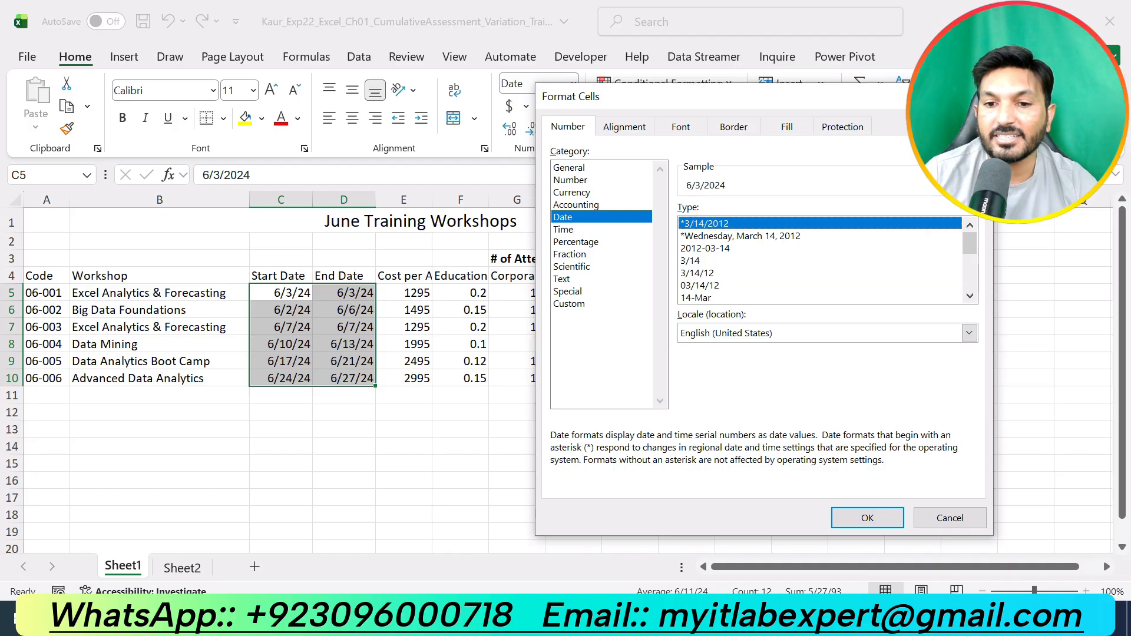
left_click(684, 619)
left_click_drag(667, 288, 726, 289)
left_click(686, 619)
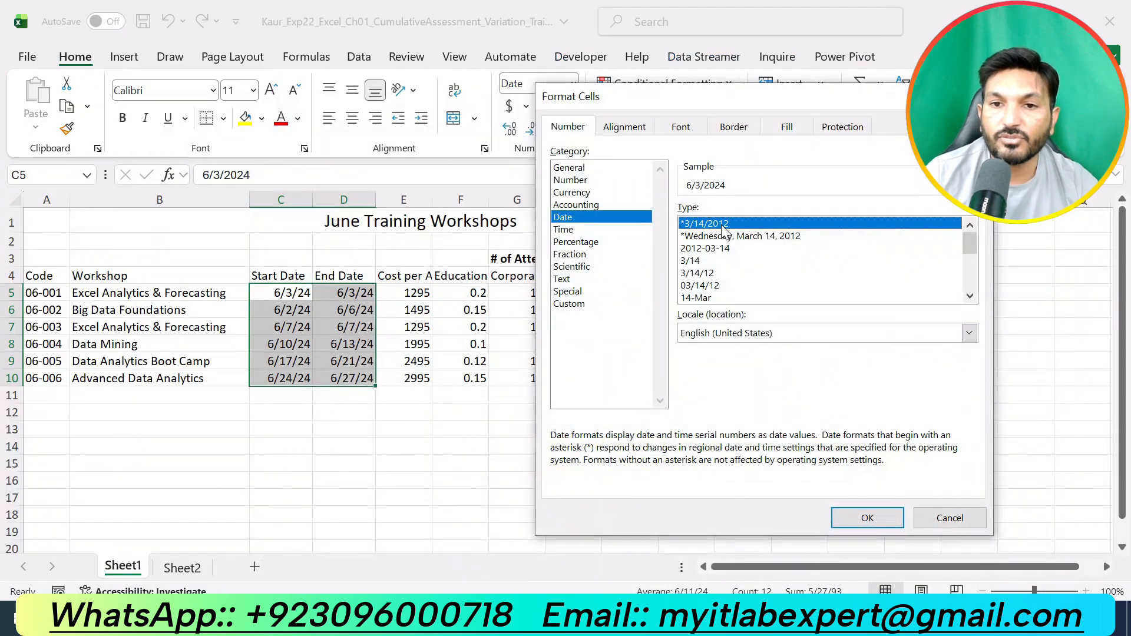
left_click(845, 518)
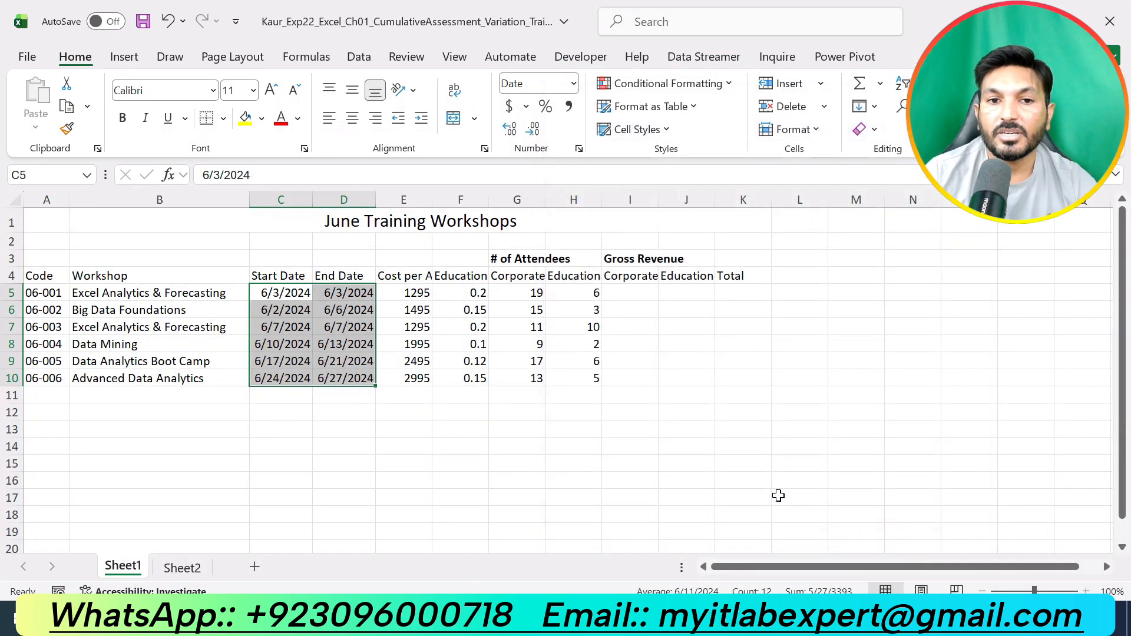
left_click(778, 495)
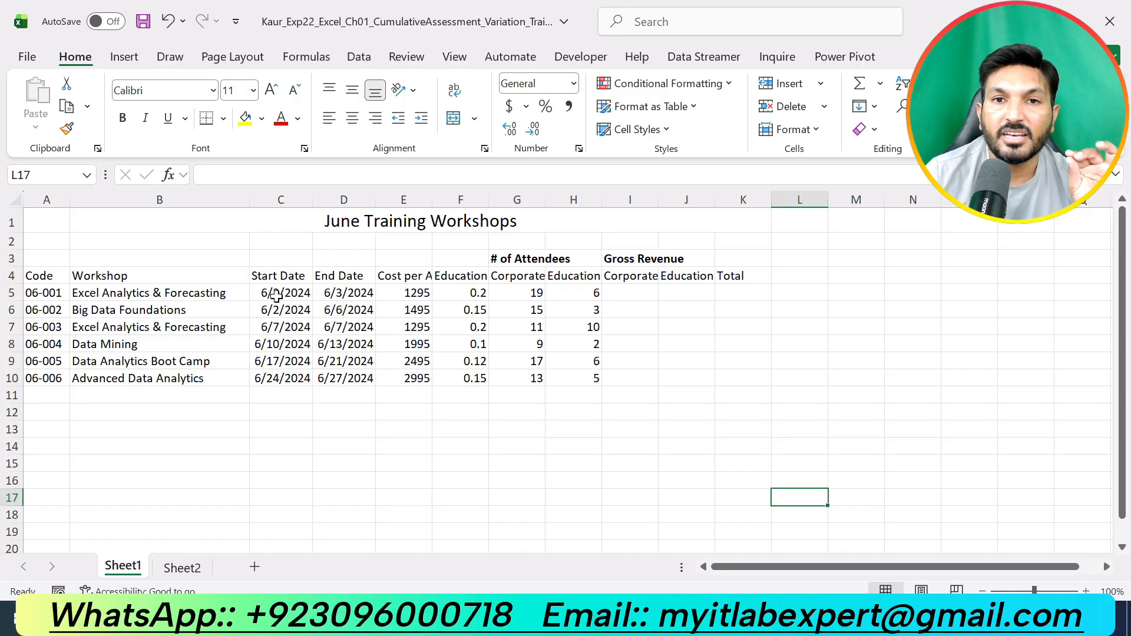
left_click(276, 295)
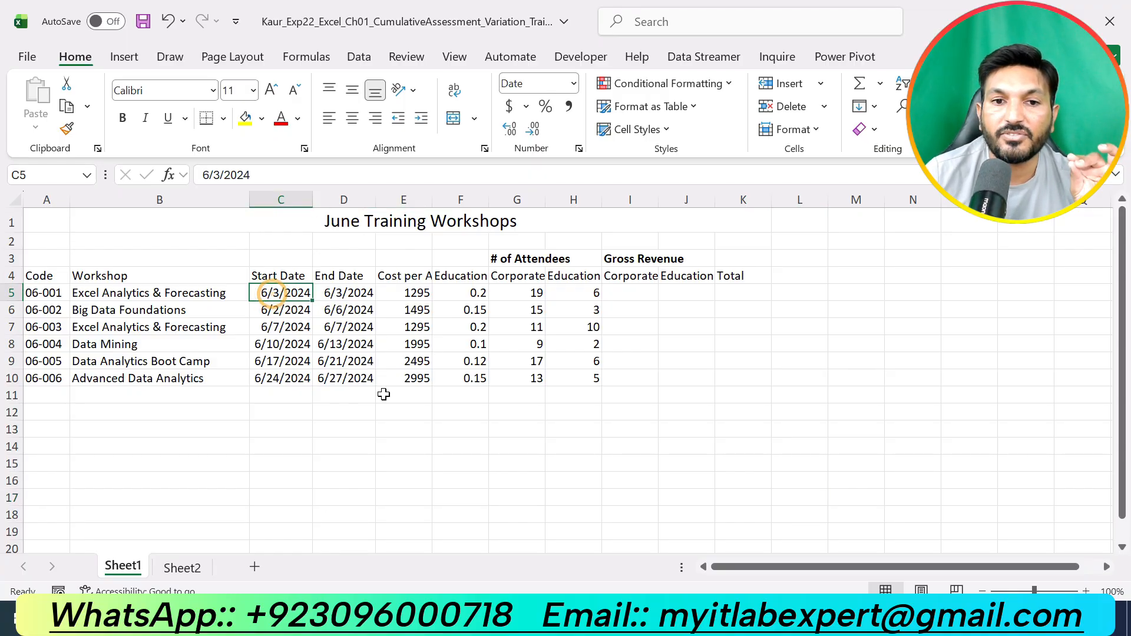
left_click(368, 377)
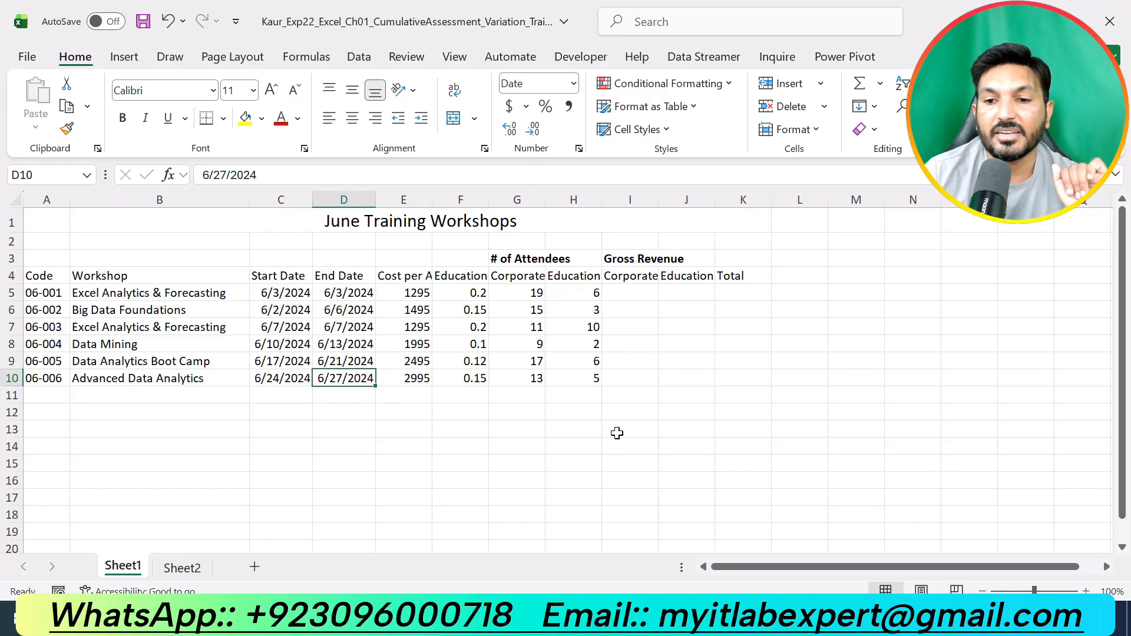
- Remove the highlight from the step 7 instructions and highlight the step 8 instructions in yellow
key("alt+Tab")
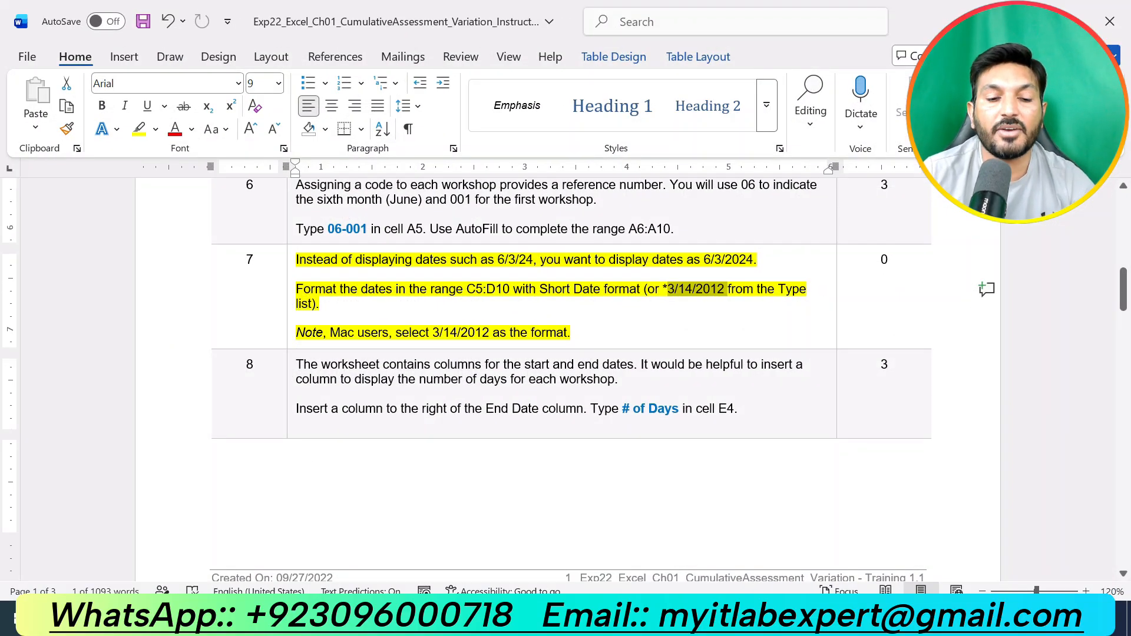
key("ctrl+z")
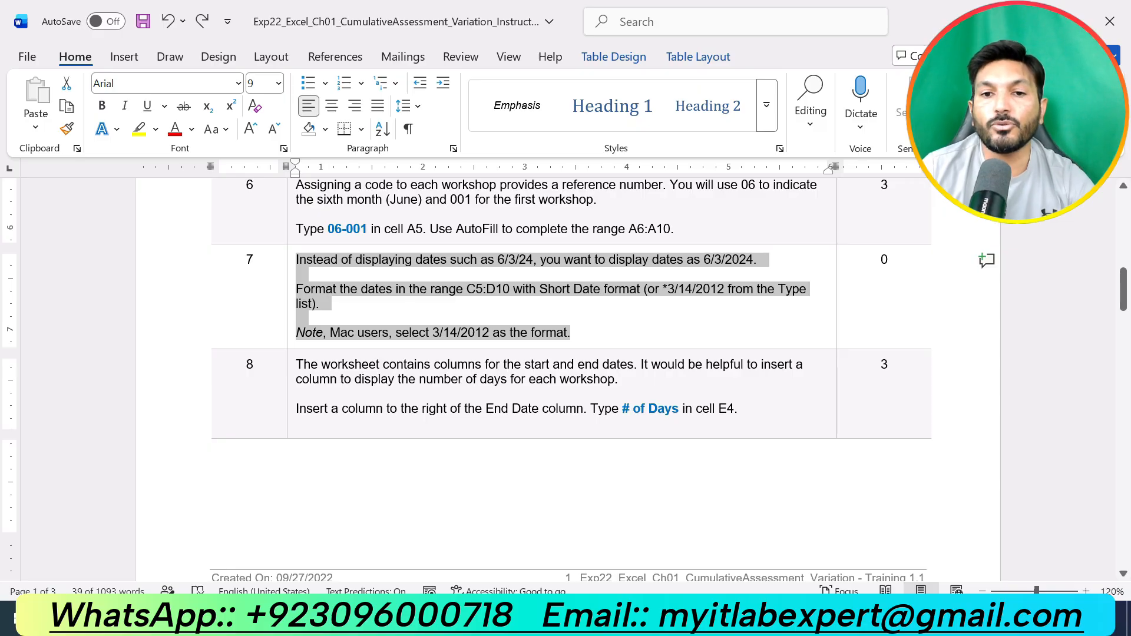
left_click_drag(738, 408, 396, 378)
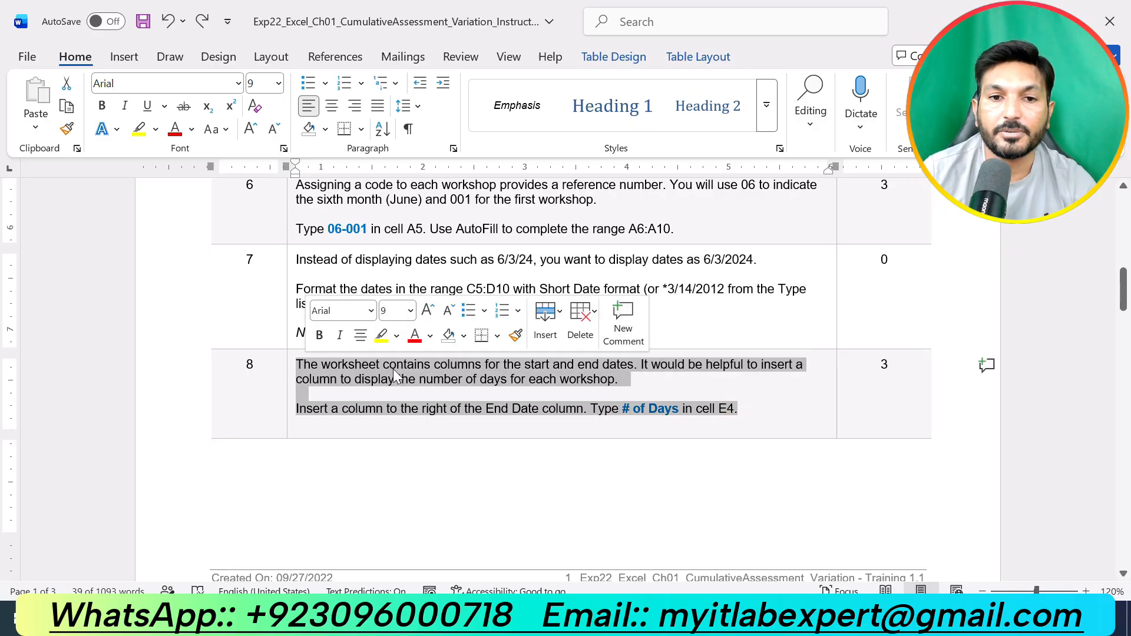
left_click(381, 334)
left_click(757, 407)
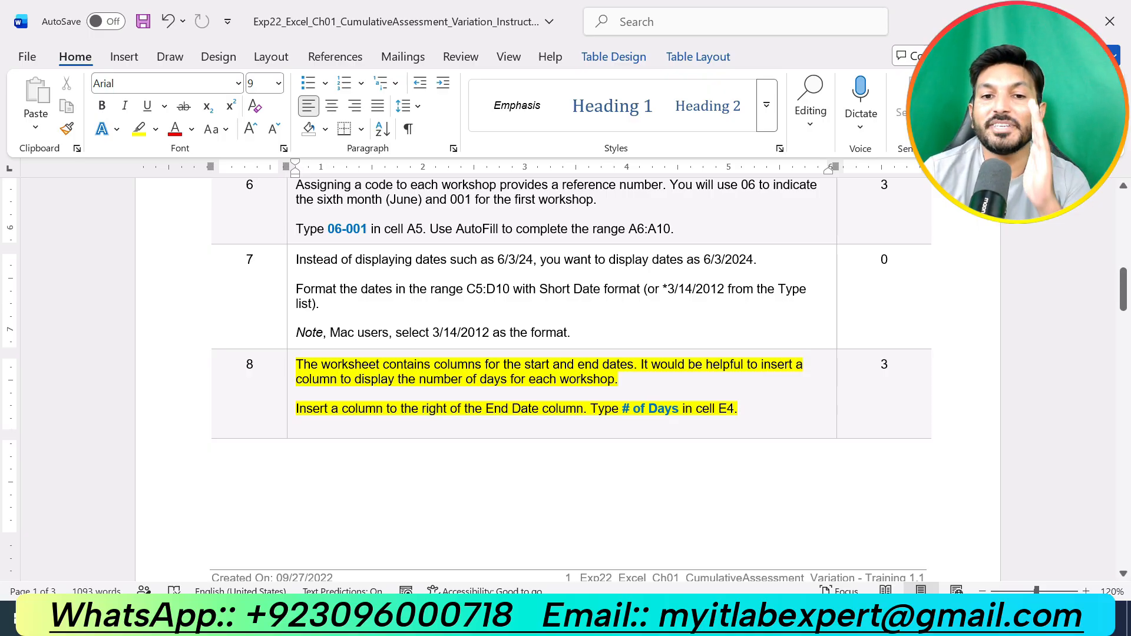
- Insert a new column to the right of the End Date column
left_click(626, 616)
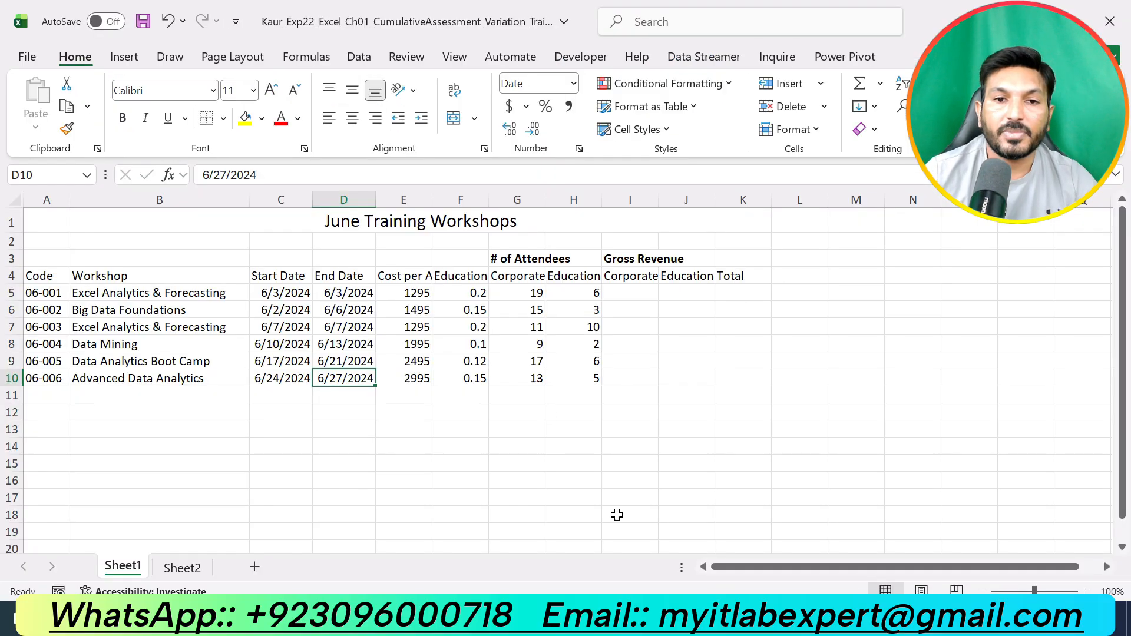
left_click(345, 198)
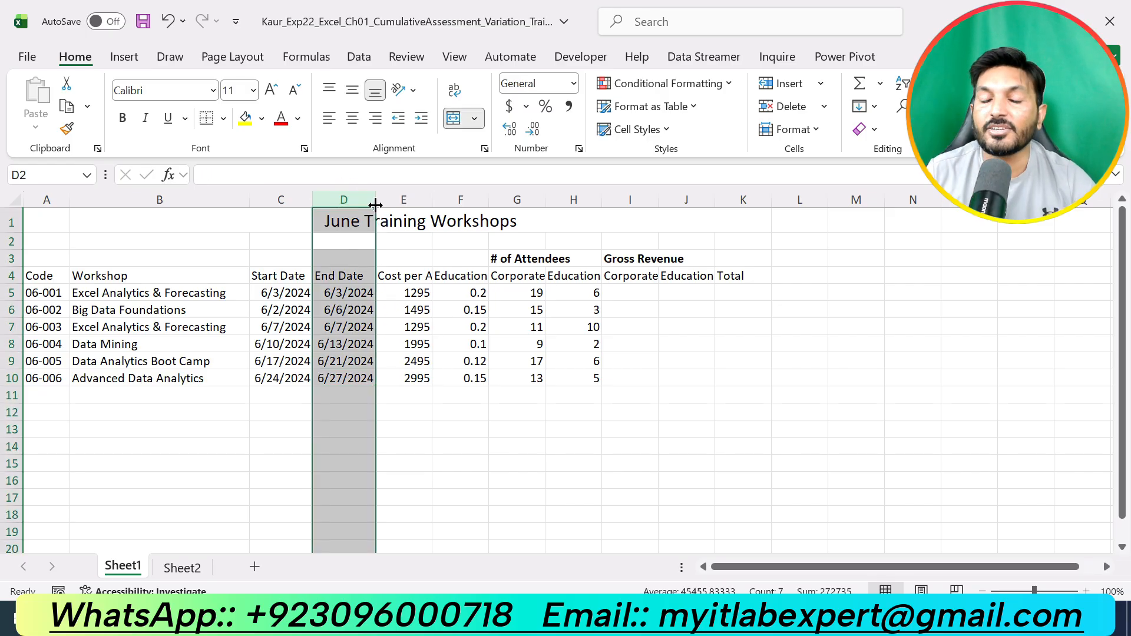
left_click(413, 198)
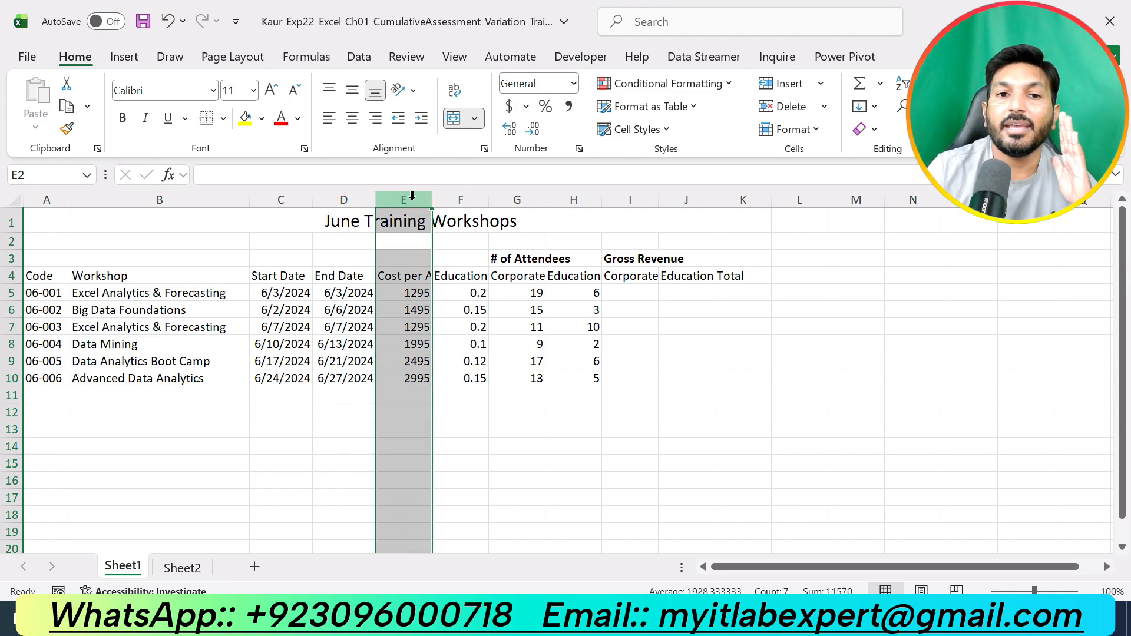
right_click(412, 198)
left_click(485, 381)
- Enter the heading # of Days in cell E4
left_click(409, 279)
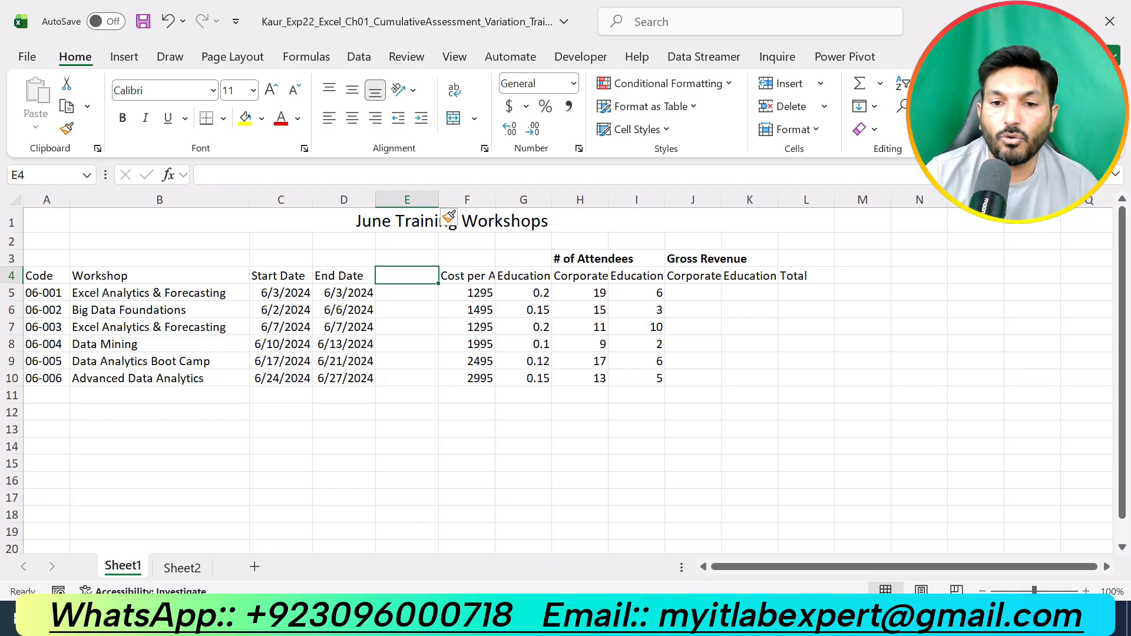
key("alt+Tab")
left_click_drag(622, 409, 679, 409)
key("alt+Tab")
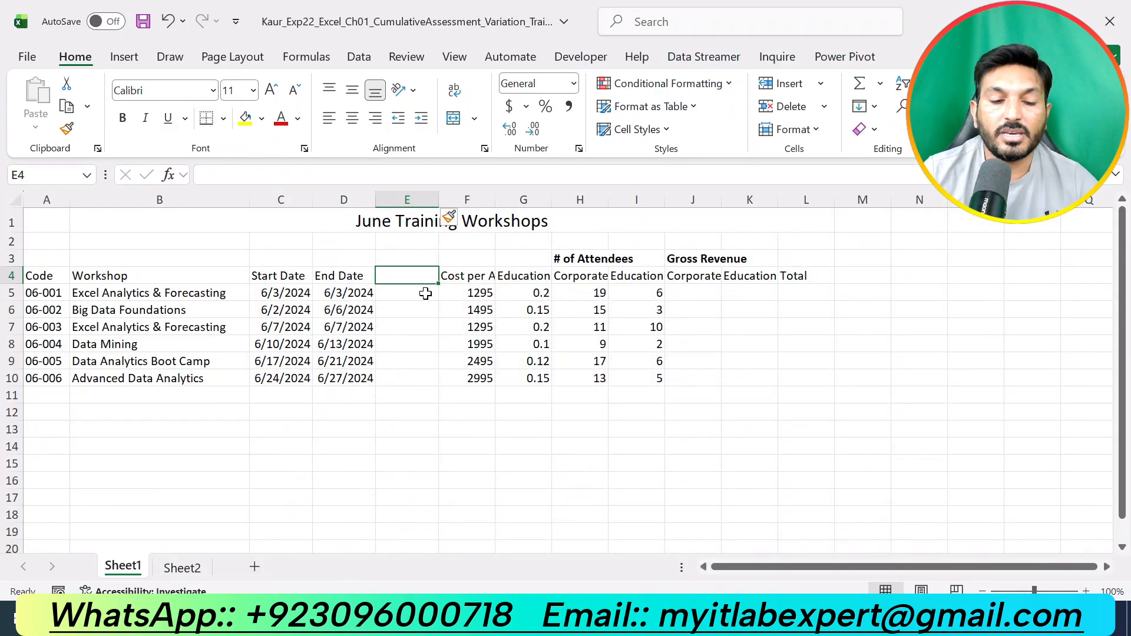
type("#")
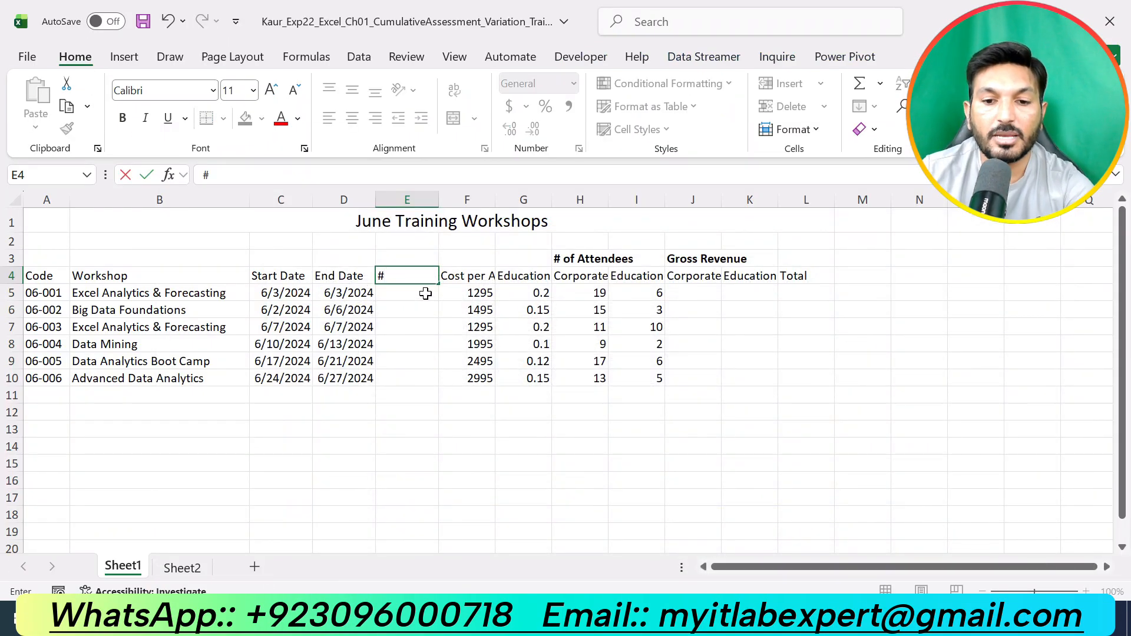
type(" of D")
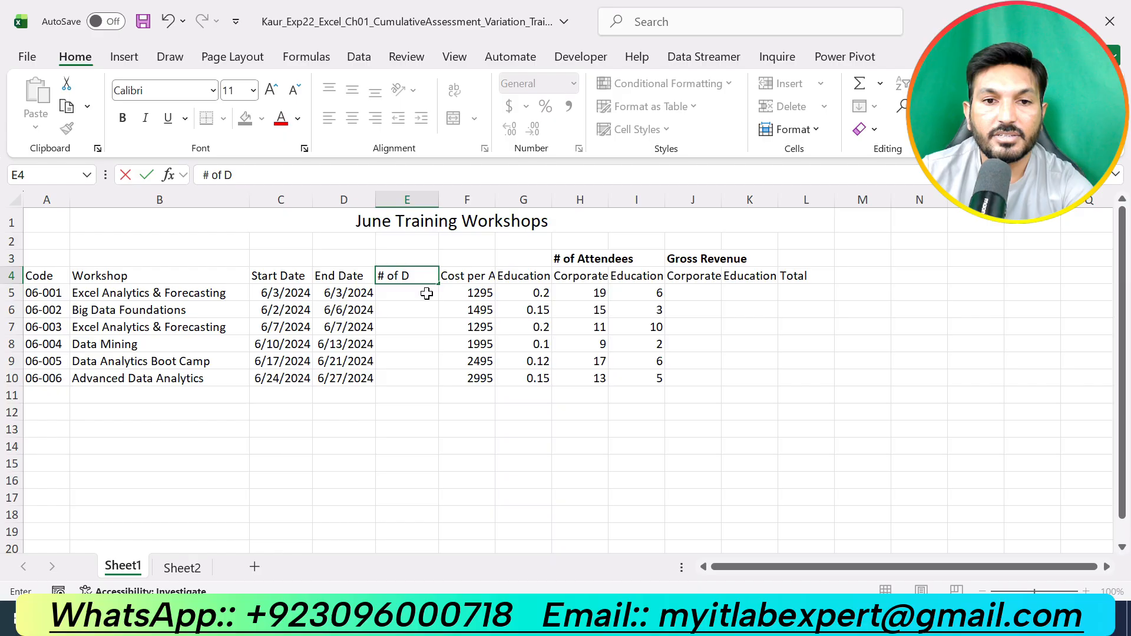
type("ays")
key("Return")
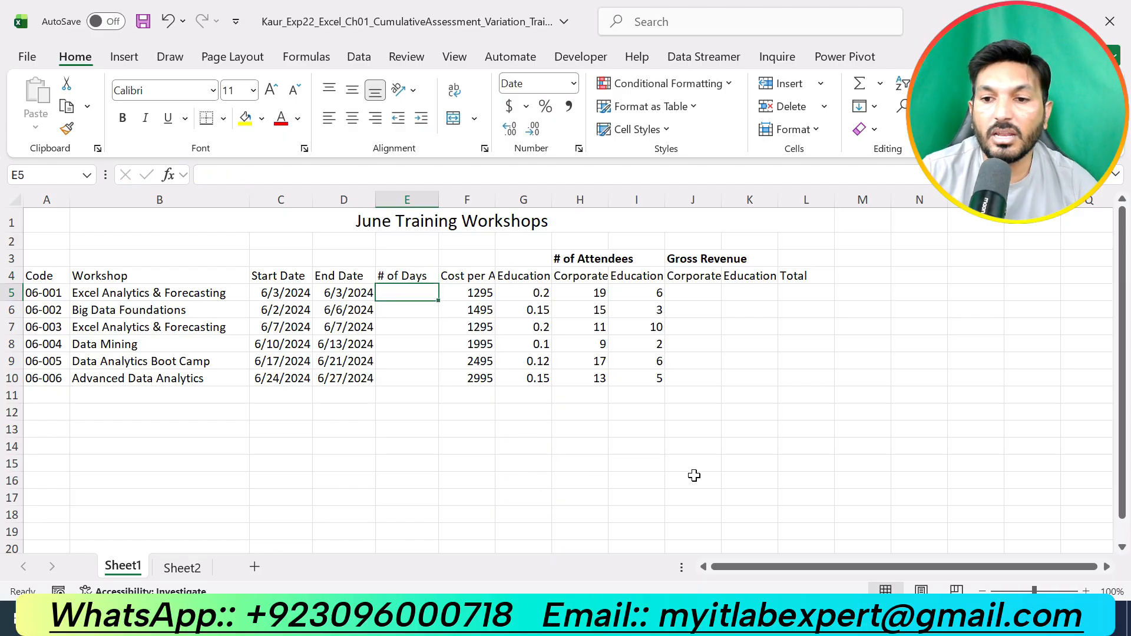
- Highlight the step 9 instructions in yellow in the Word document
left_click(611, 619)
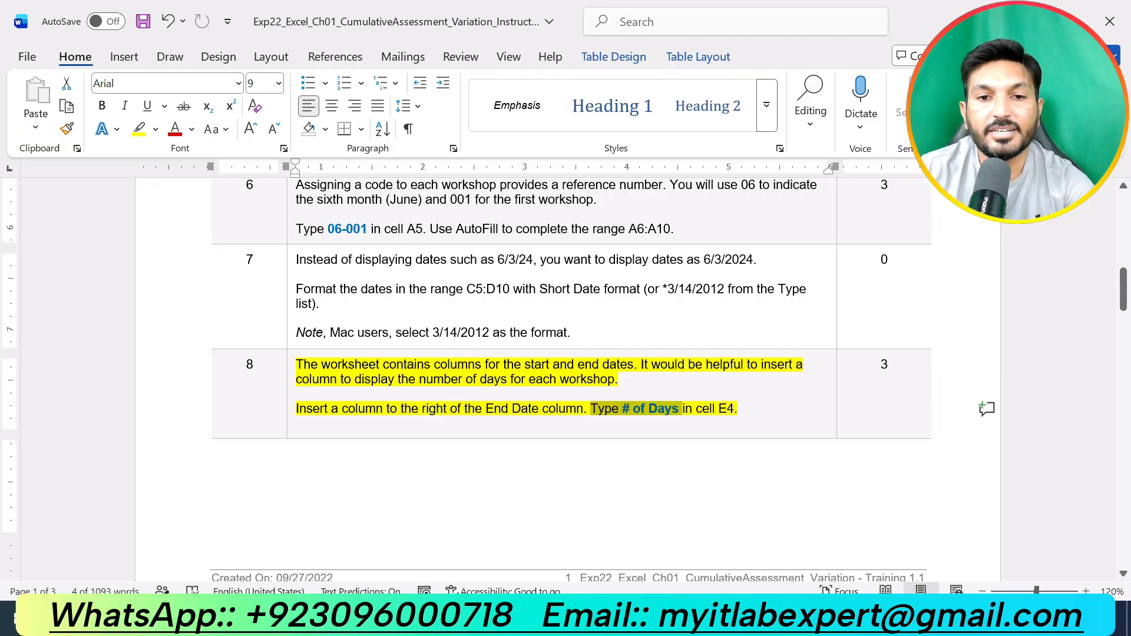
scroll(716, 413, "down", 10)
left_click(714, 359)
left_click_drag(710, 363, 296, 319)
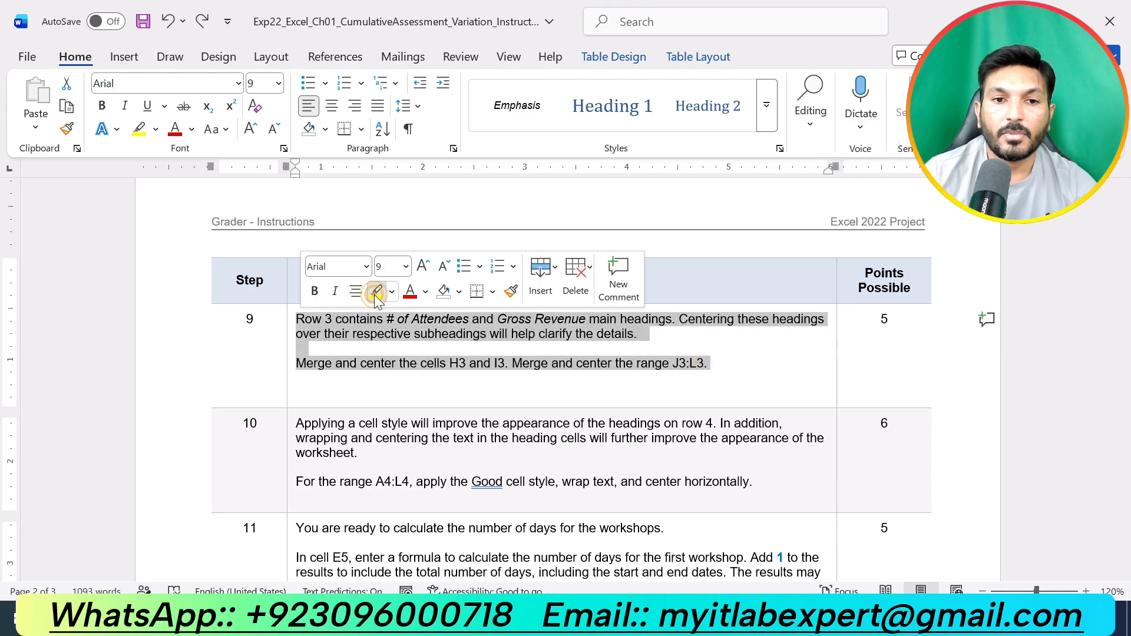
left_click(376, 292)
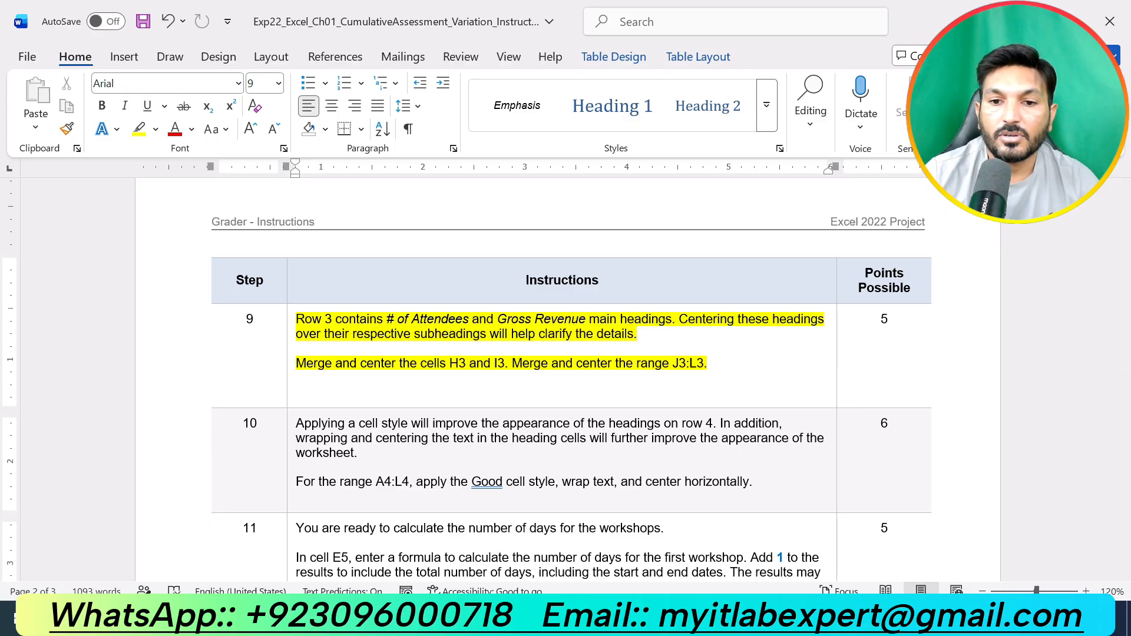
- Merge and center cells H3 and I3 over the attendee subheadings
key("alt+Tab")
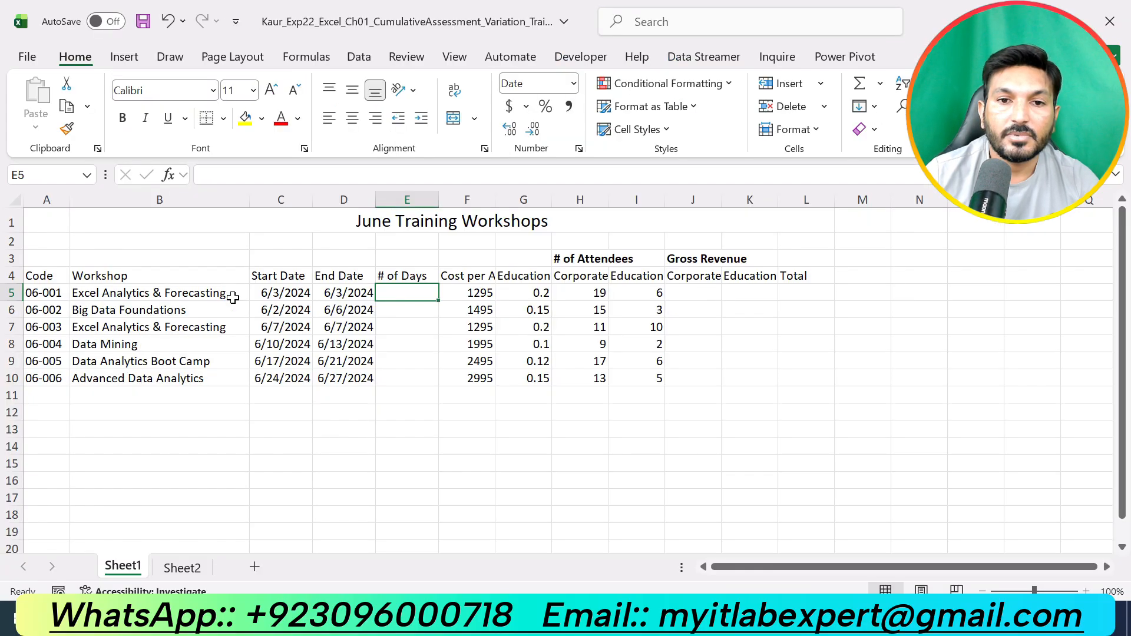
left_click(575, 258)
left_click(686, 259)
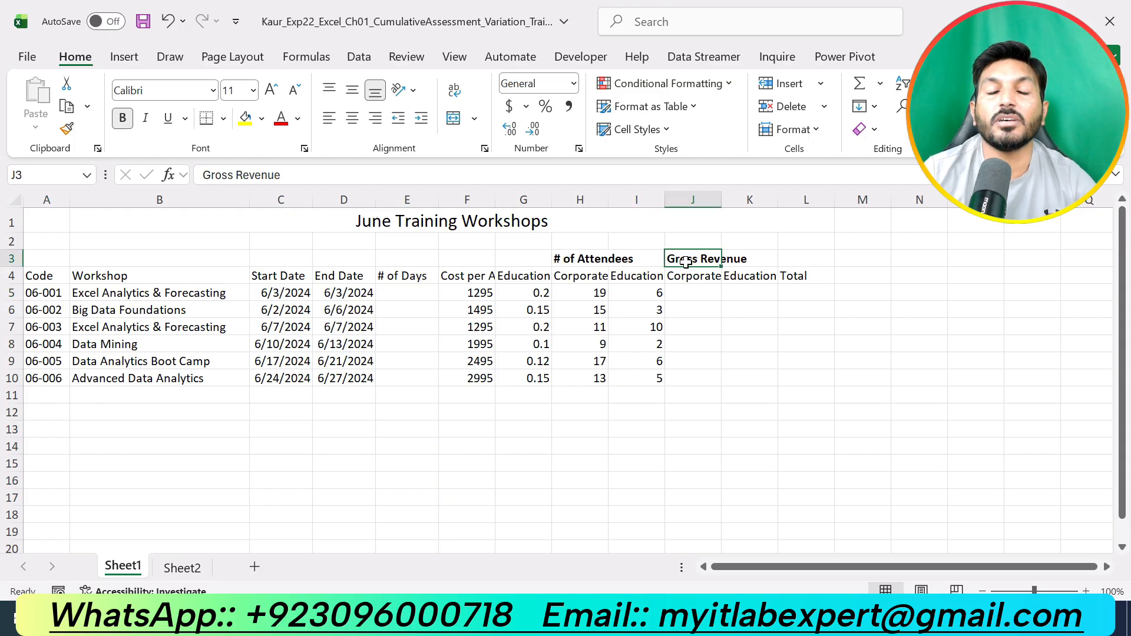
key("alt+Tab")
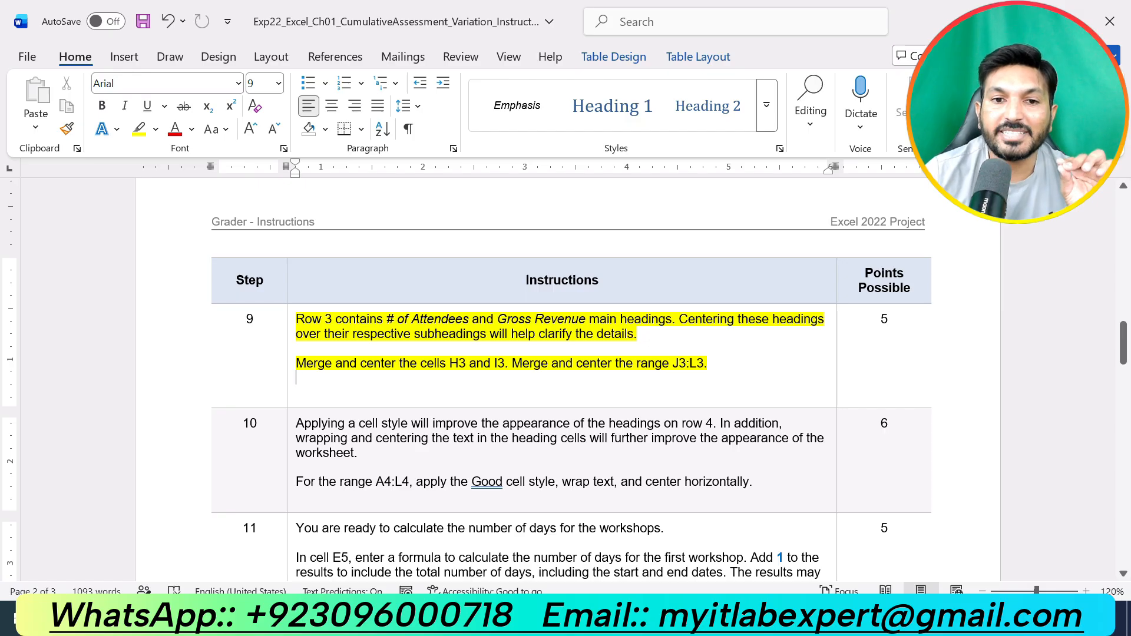
left_click_drag(449, 370, 505, 370)
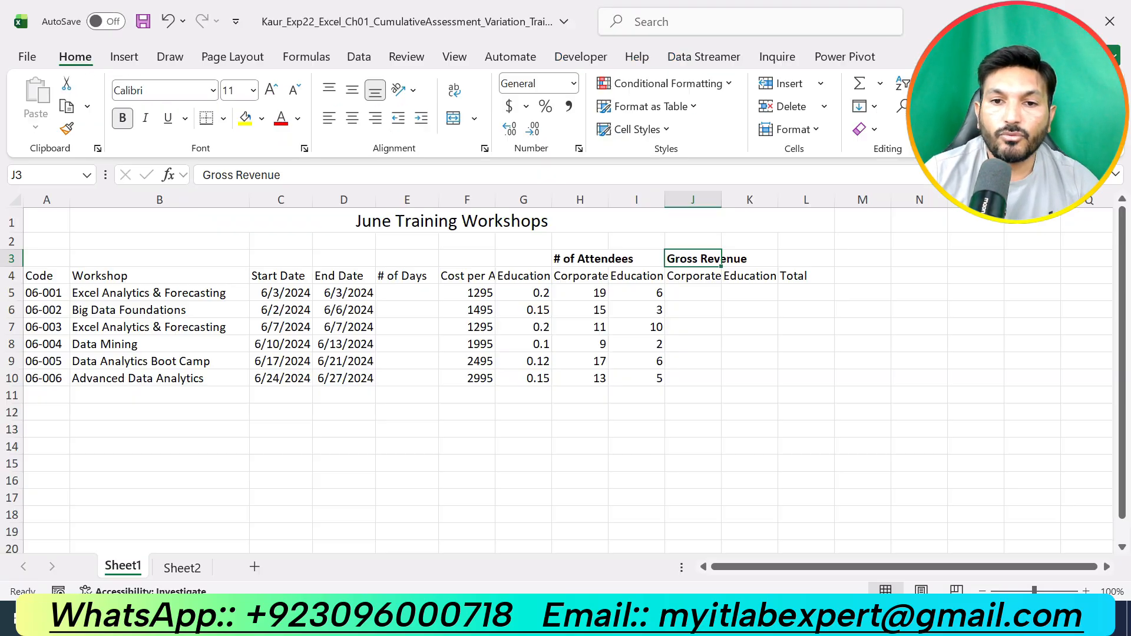
key("alt+Tab")
left_click_drag(565, 263, 630, 258)
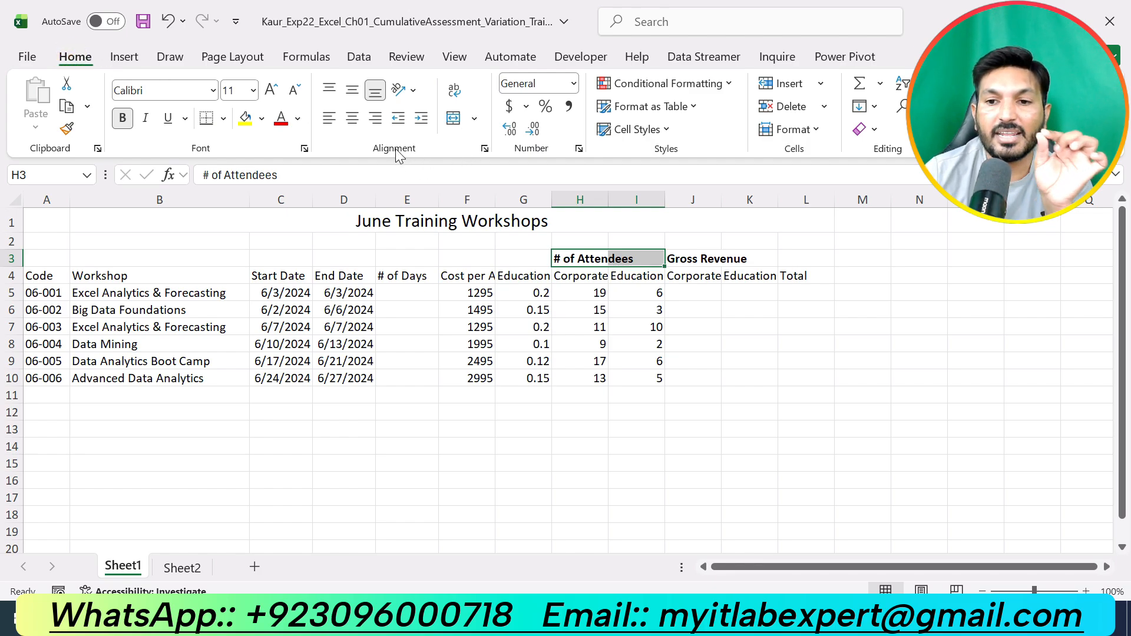
left_click(473, 120)
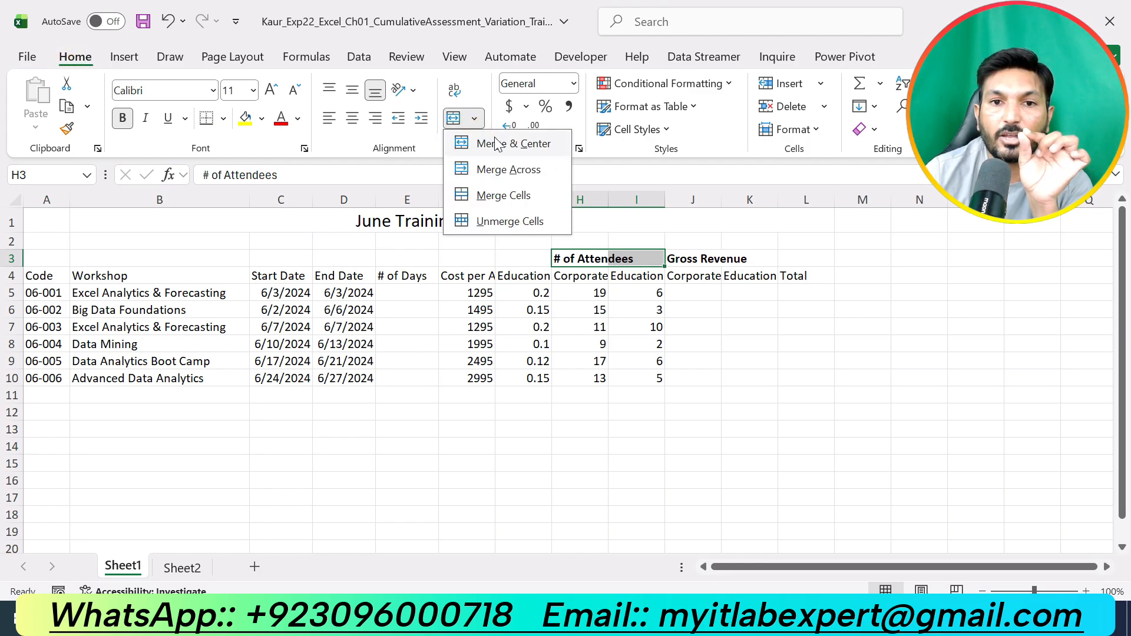
left_click(524, 149)
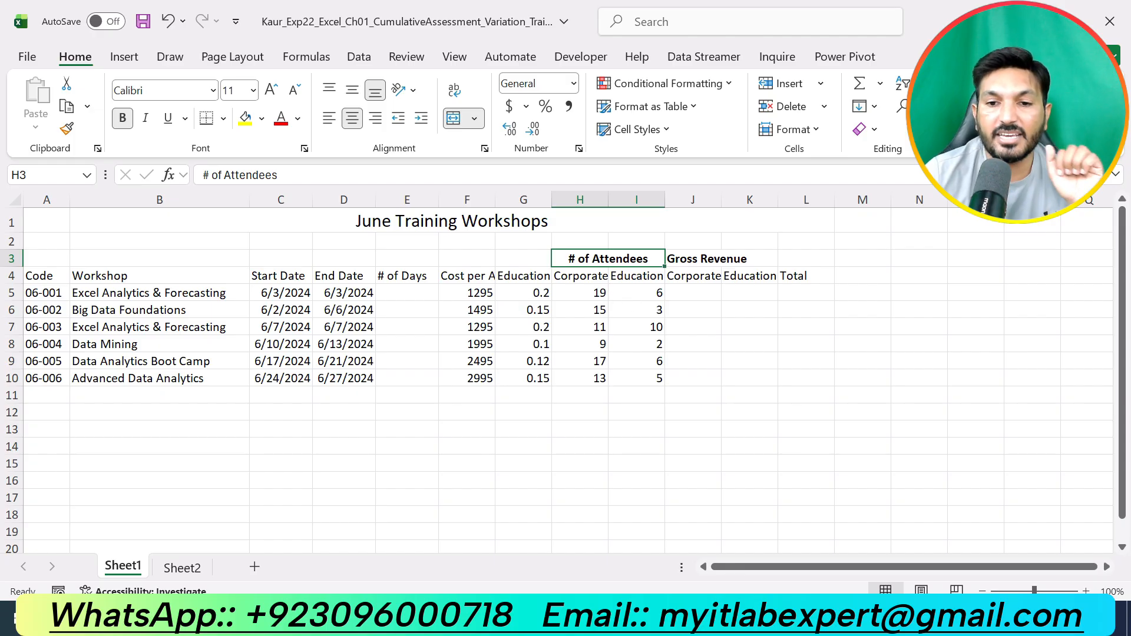
- Merge and center the range J3:L3 over the revenue subheadings
key("alt+Tab")
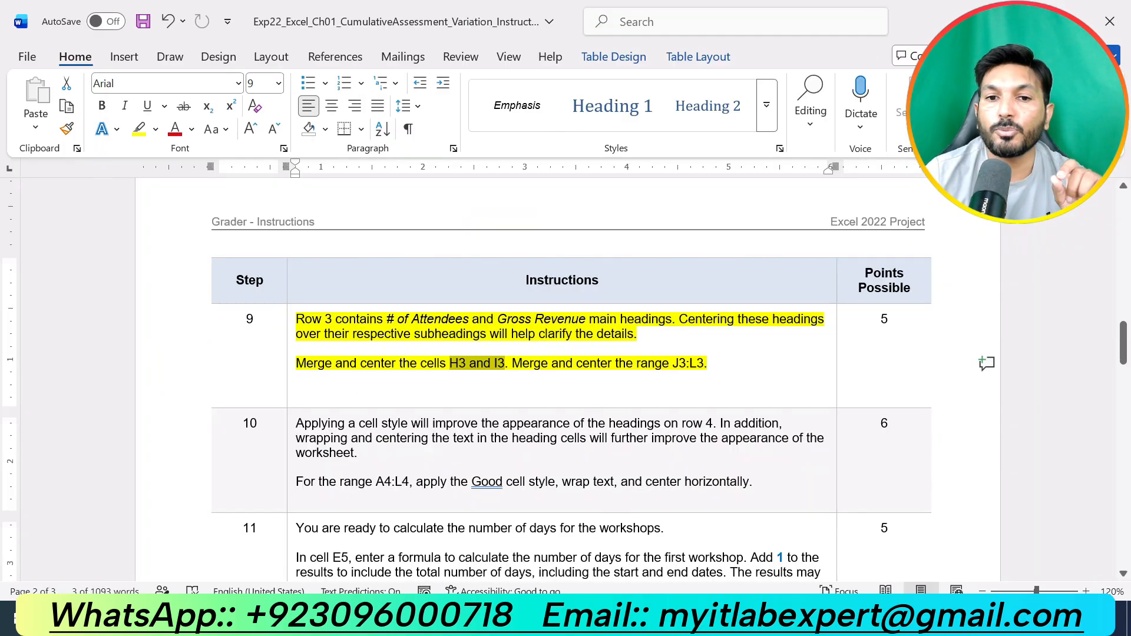
left_click_drag(673, 364, 705, 363)
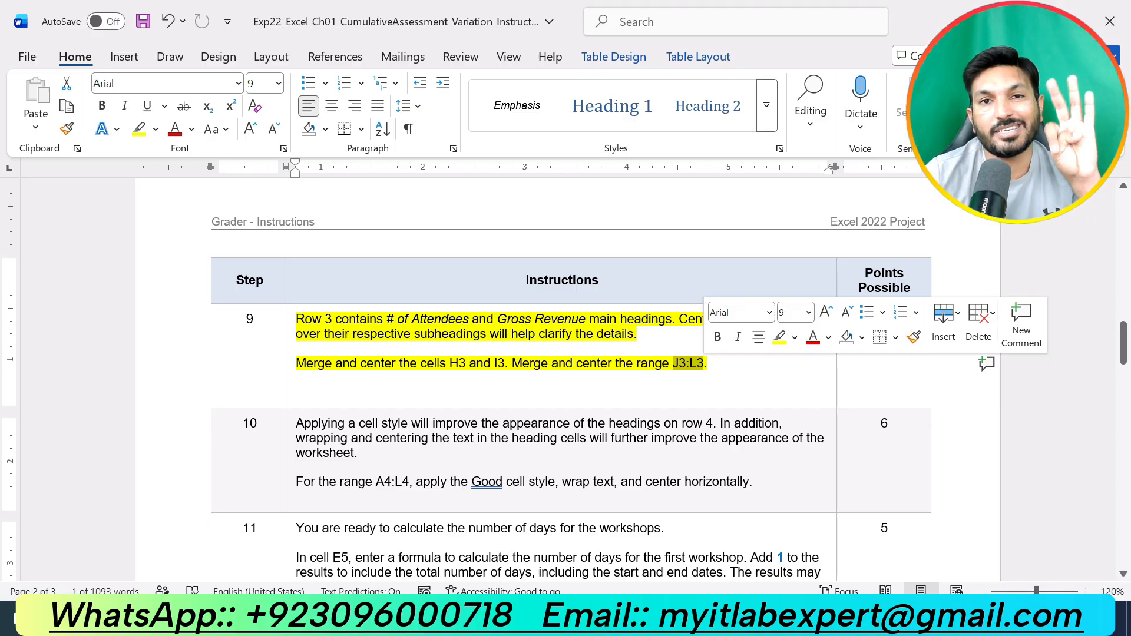
key("alt+Tab")
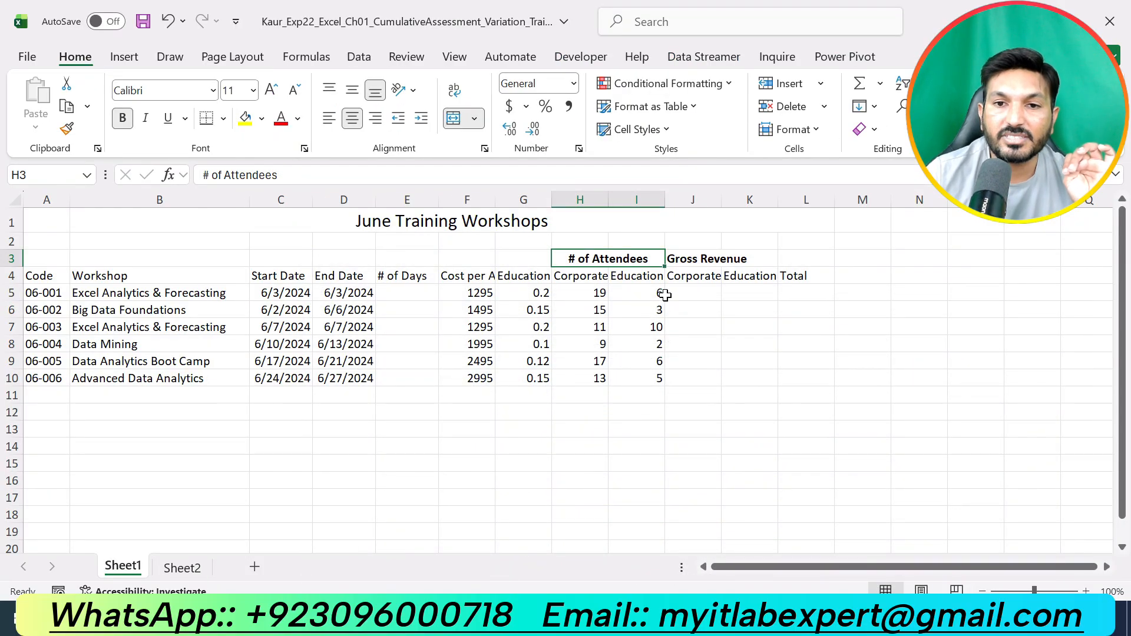
left_click_drag(676, 260, 779, 269)
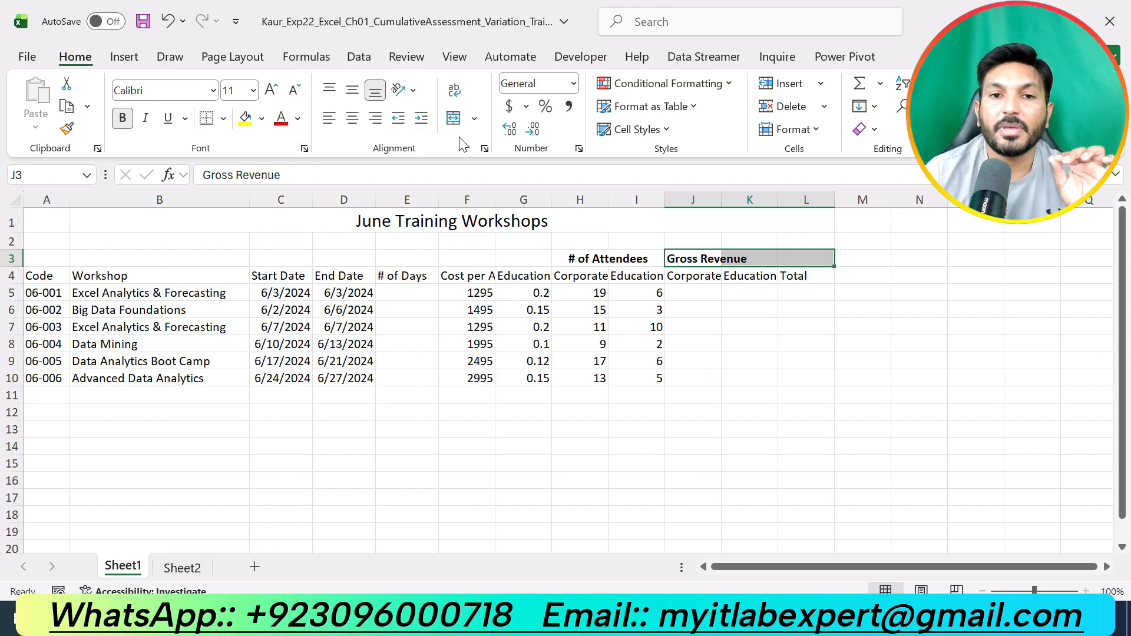
left_click(474, 119)
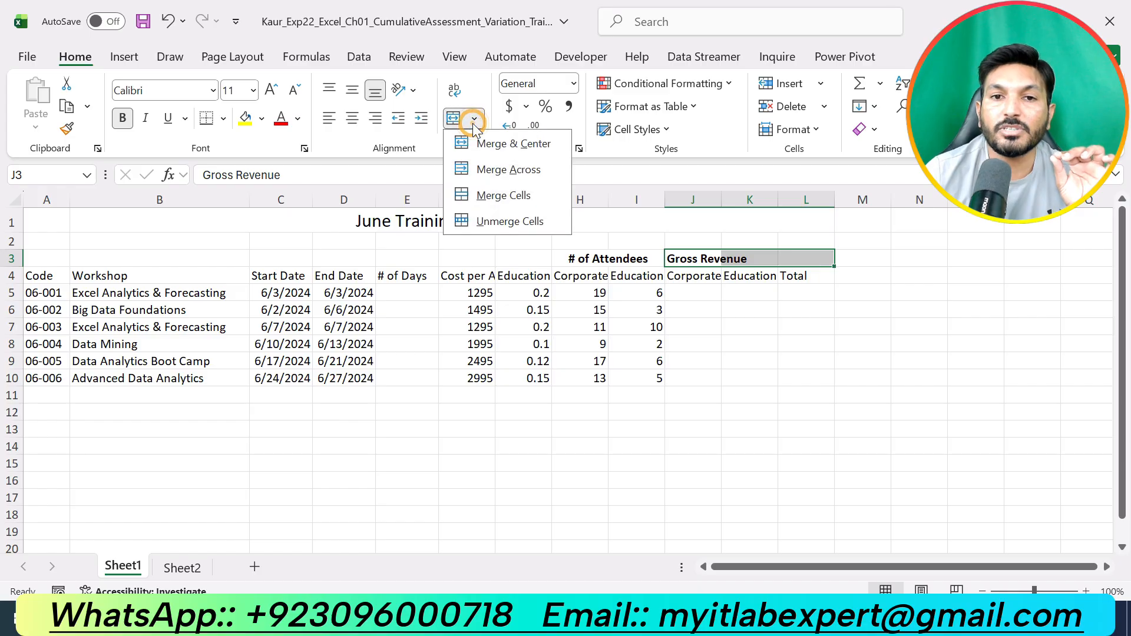
left_click(518, 145)
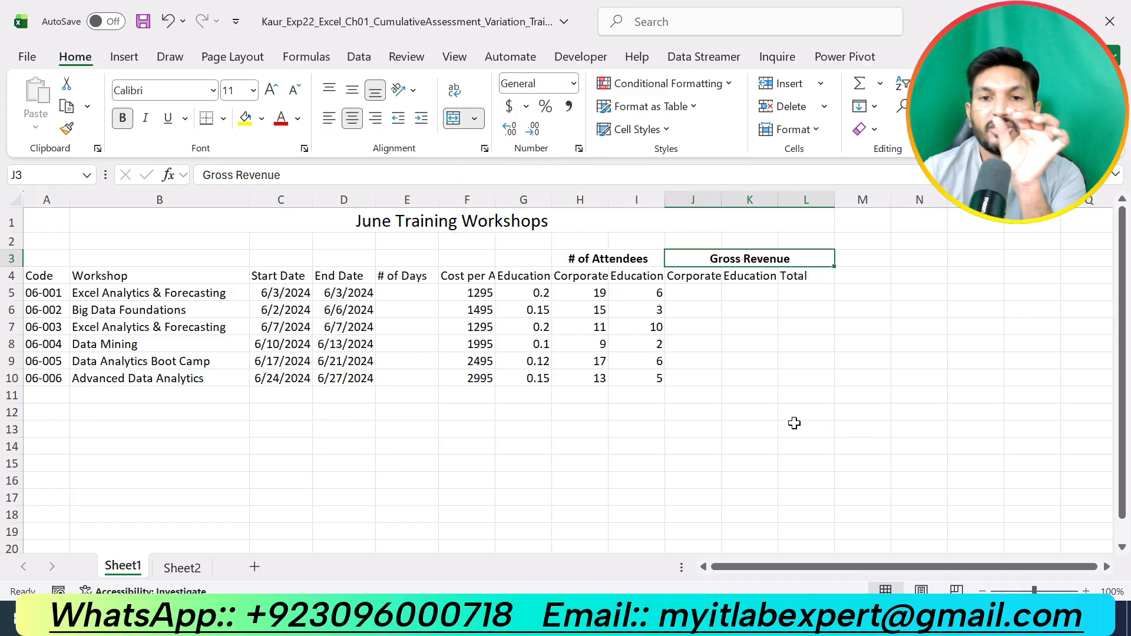
- Remove the highlight from the step 9 instructions and highlight the step 10 instructions in yellow
left_click(736, 617)
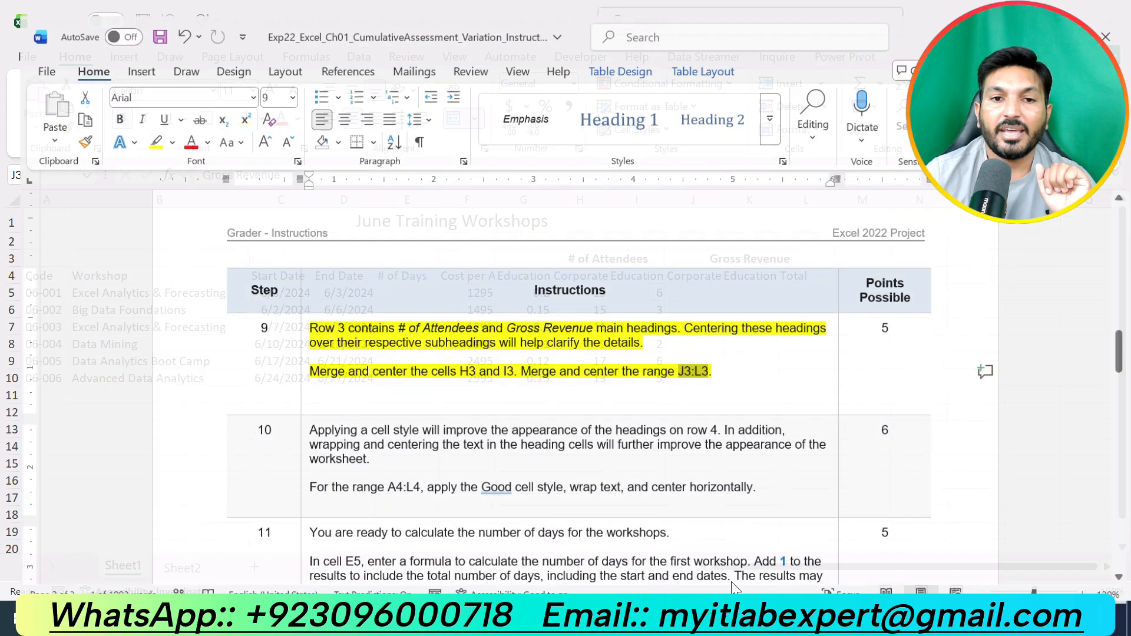
key("ctrl+z")
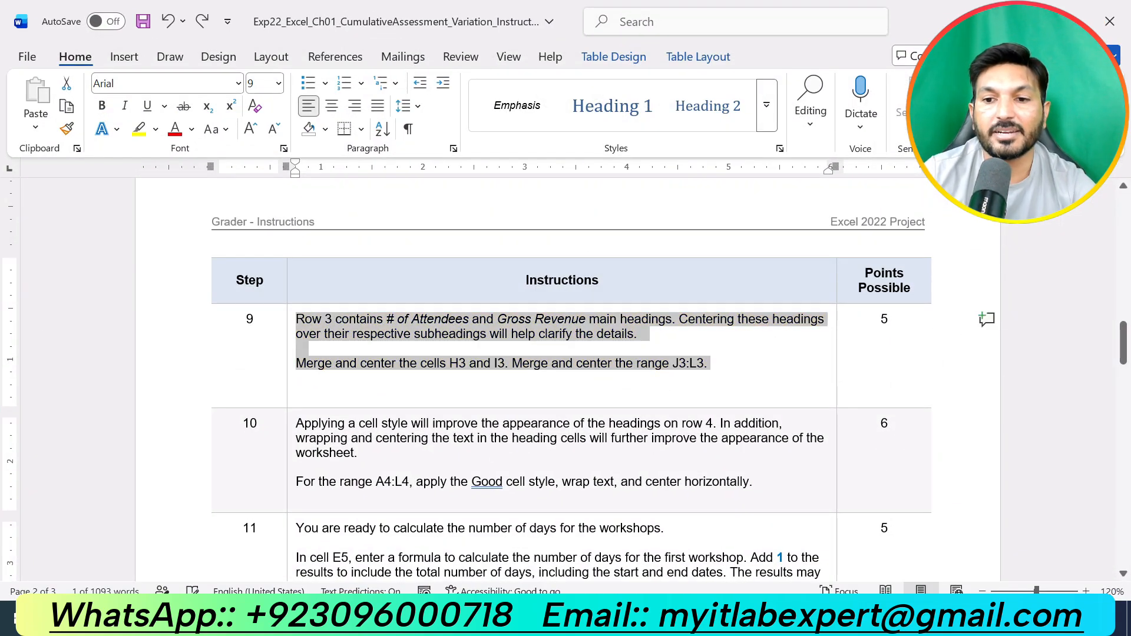
scroll(566, 383, "down", 3)
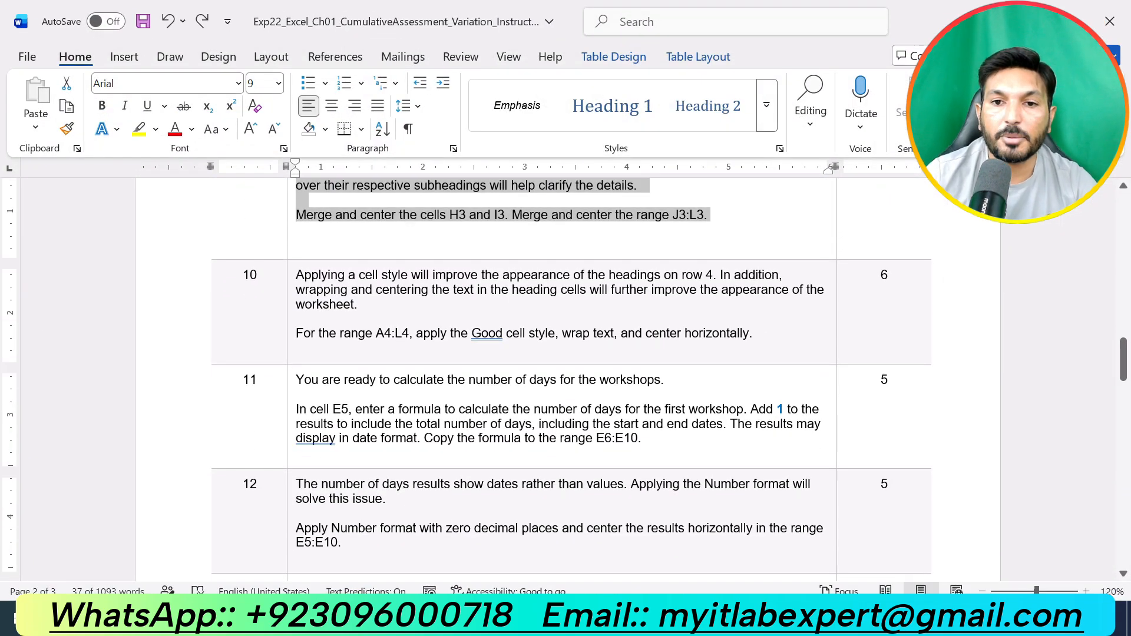
left_click_drag(755, 333, 296, 273)
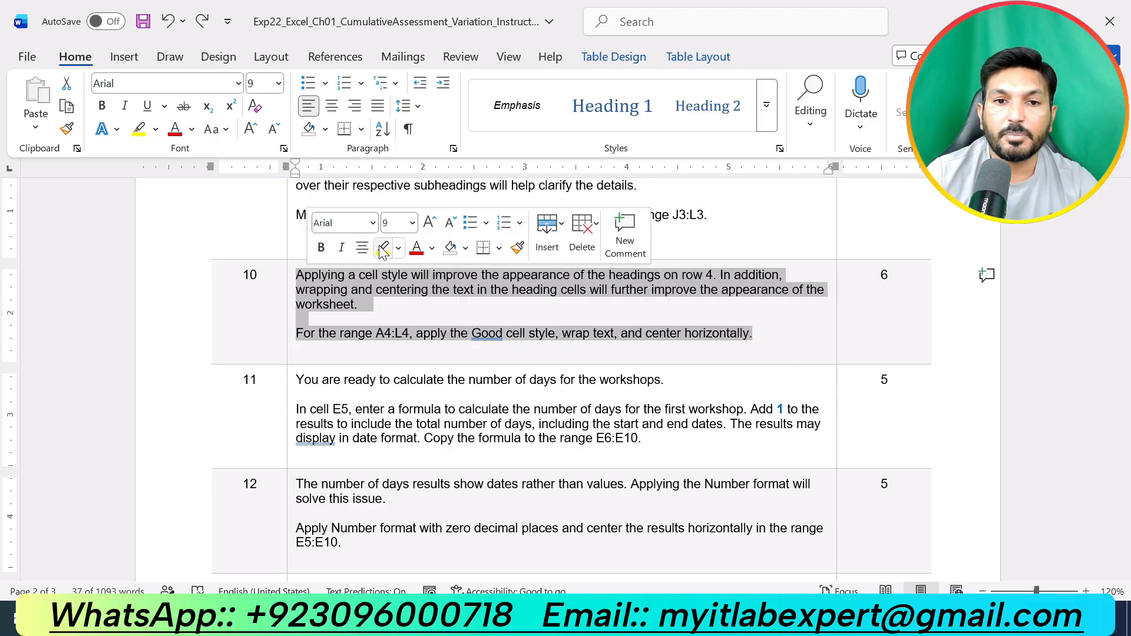
left_click(383, 248)
key("Right")
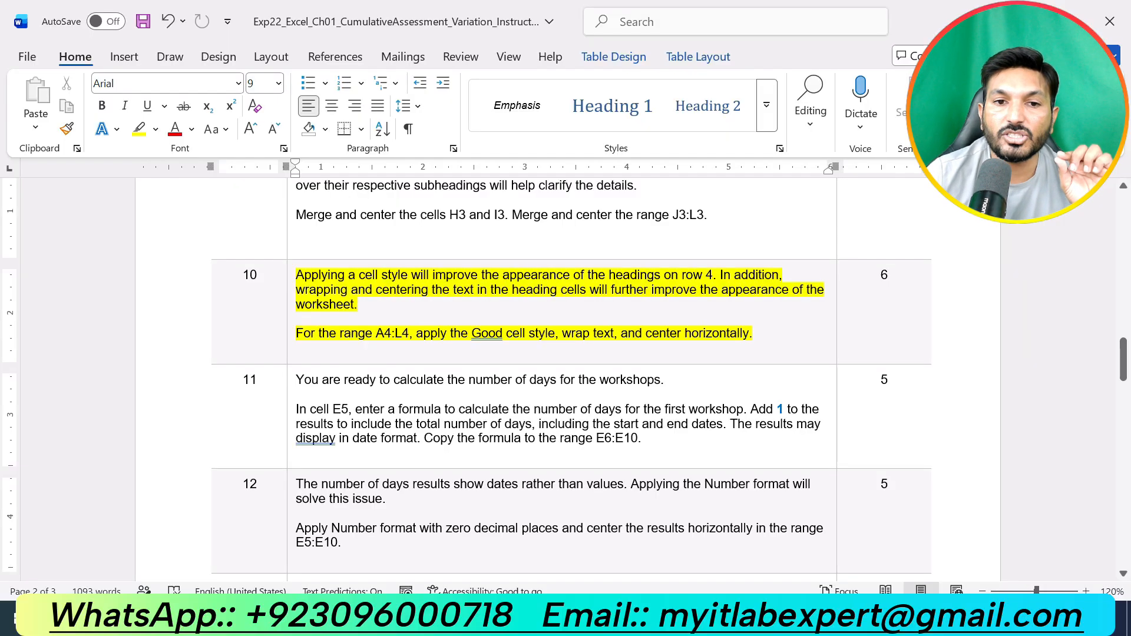
- Apply the Good cell style to the heading range A4:L4
left_click_drag(376, 334, 750, 334)
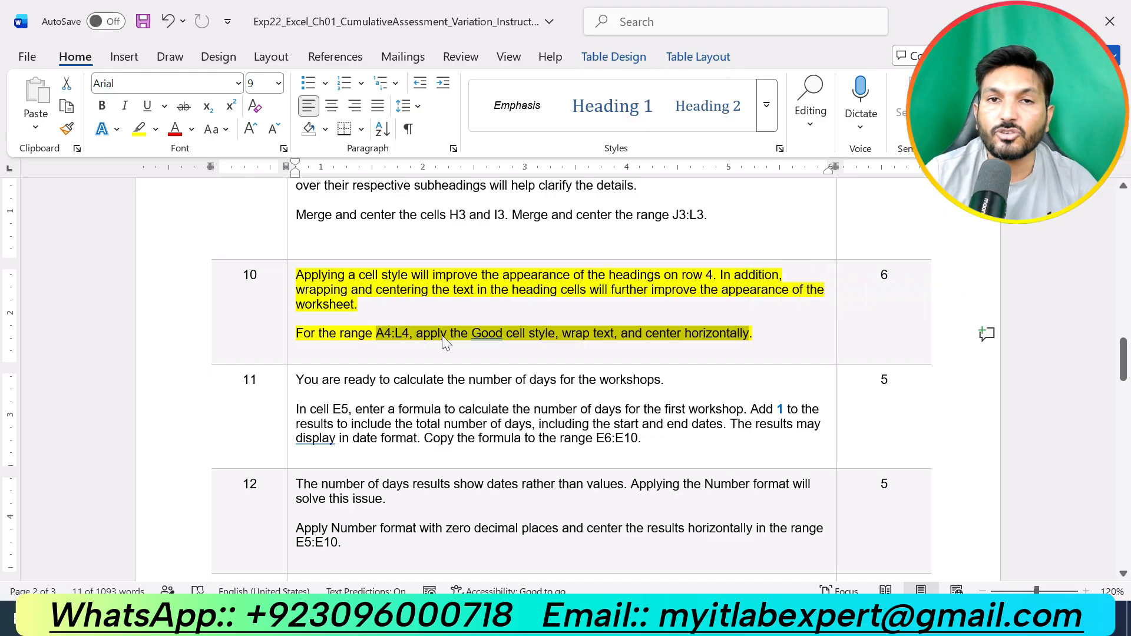
left_click_drag(376, 333, 408, 333)
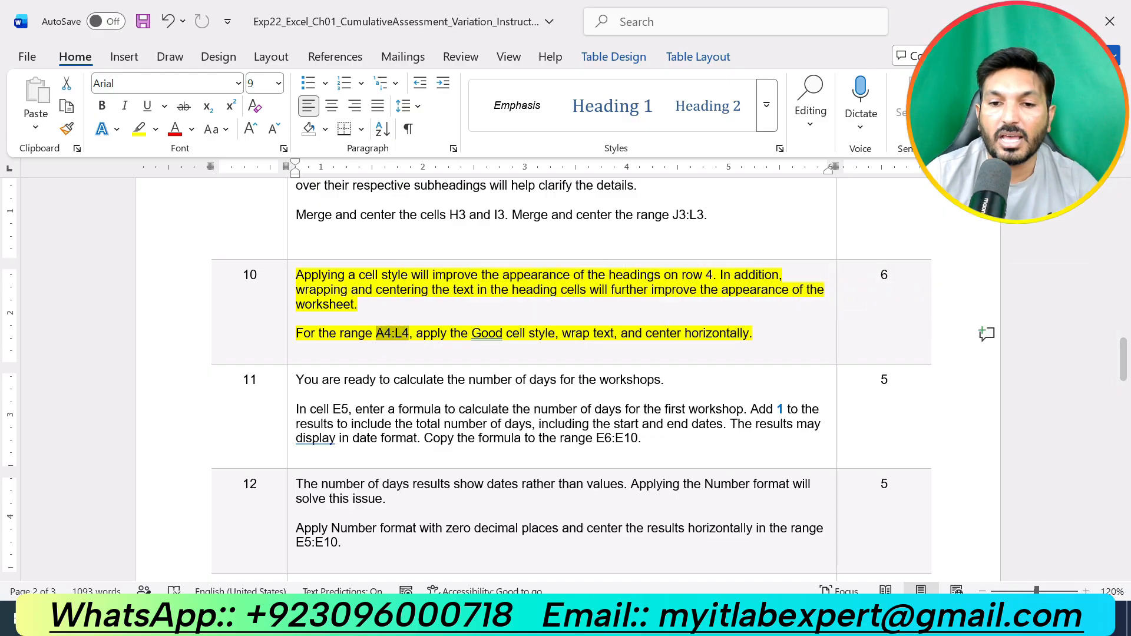
key("alt+Tab")
left_click_drag(44, 282, 822, 277)
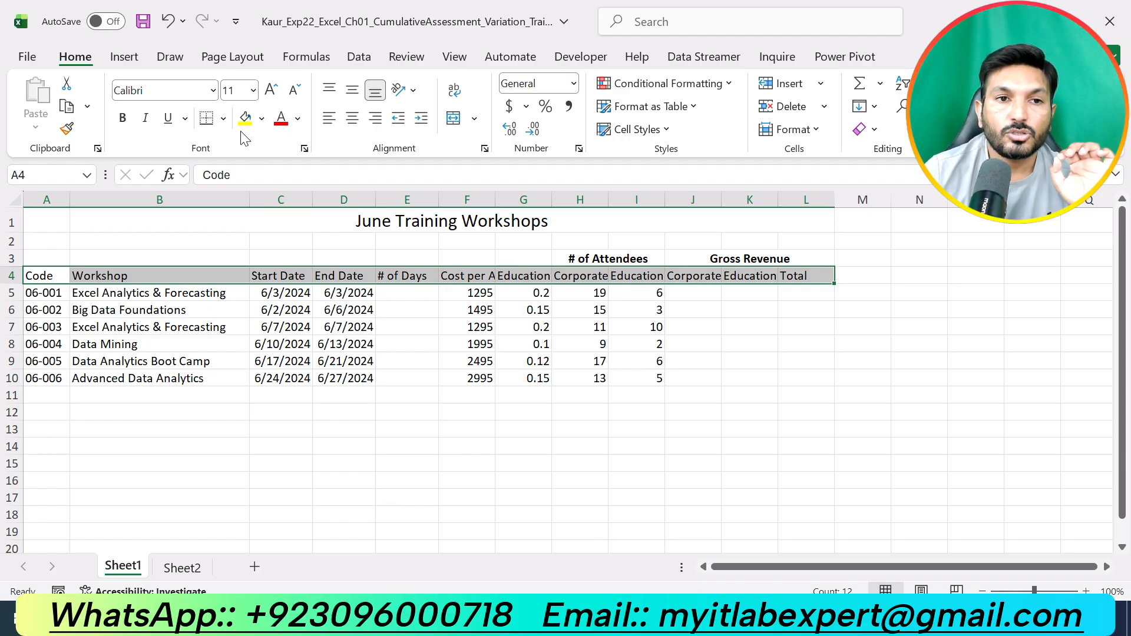
left_click(662, 130)
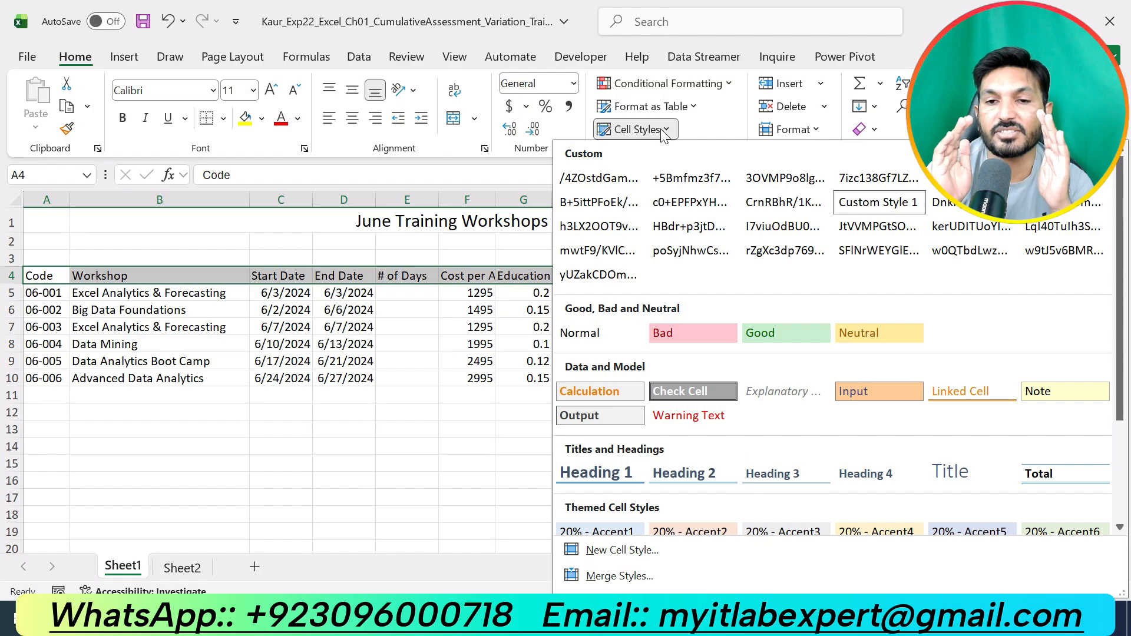
left_click(778, 334)
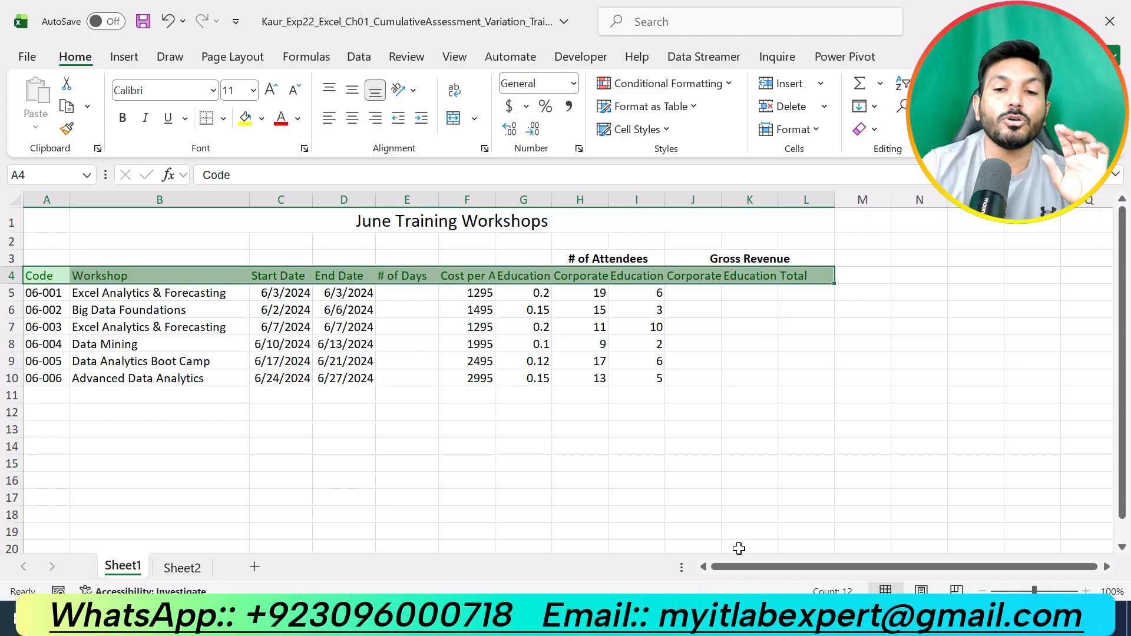
- Wrap text and center horizontally the headings in A4:L4
left_click(779, 616)
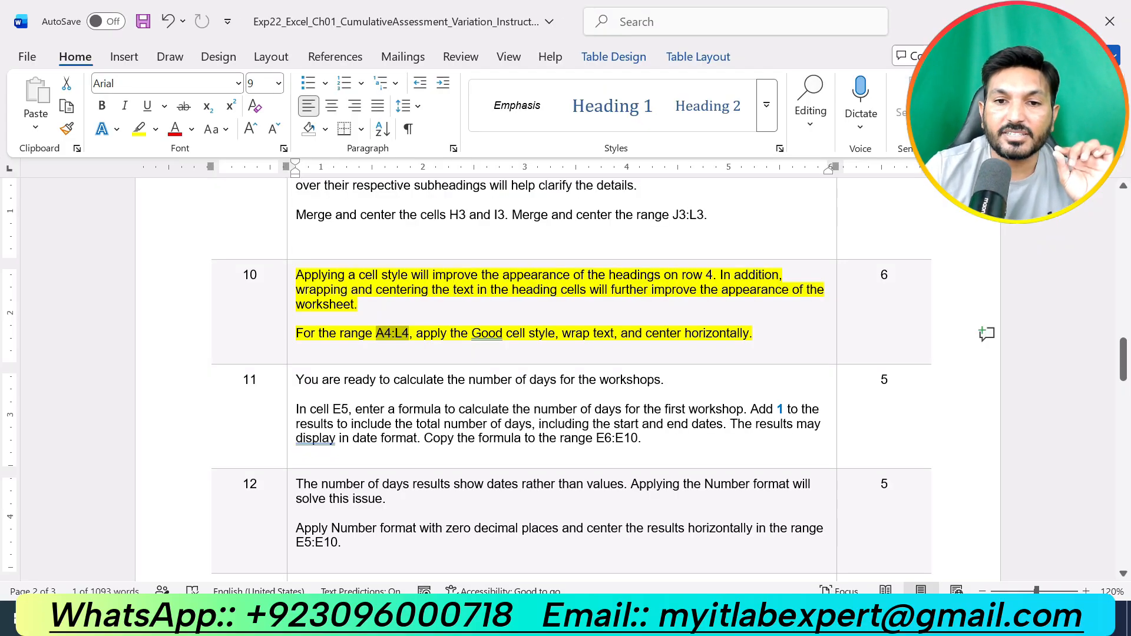
left_click(720, 616)
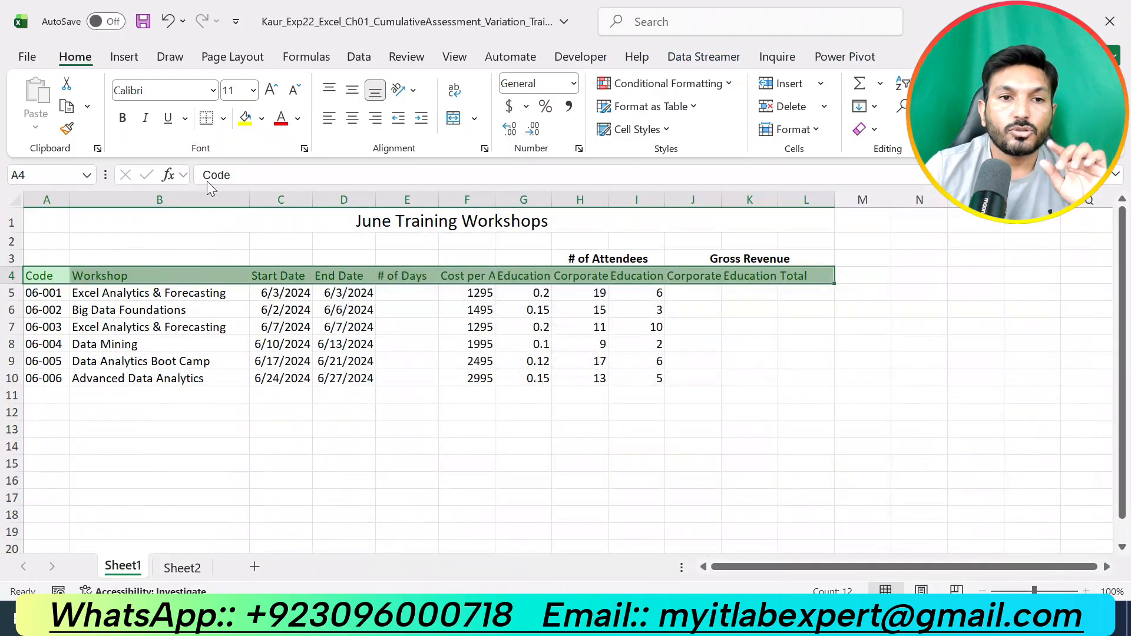
left_click_drag(26, 274, 828, 274)
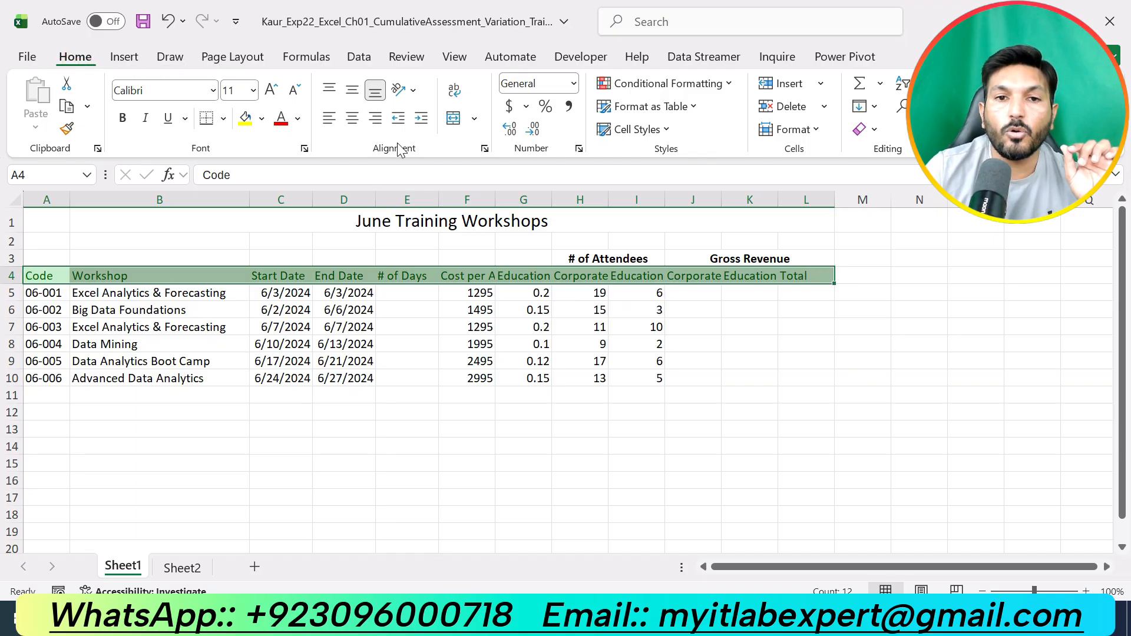
left_click(457, 93)
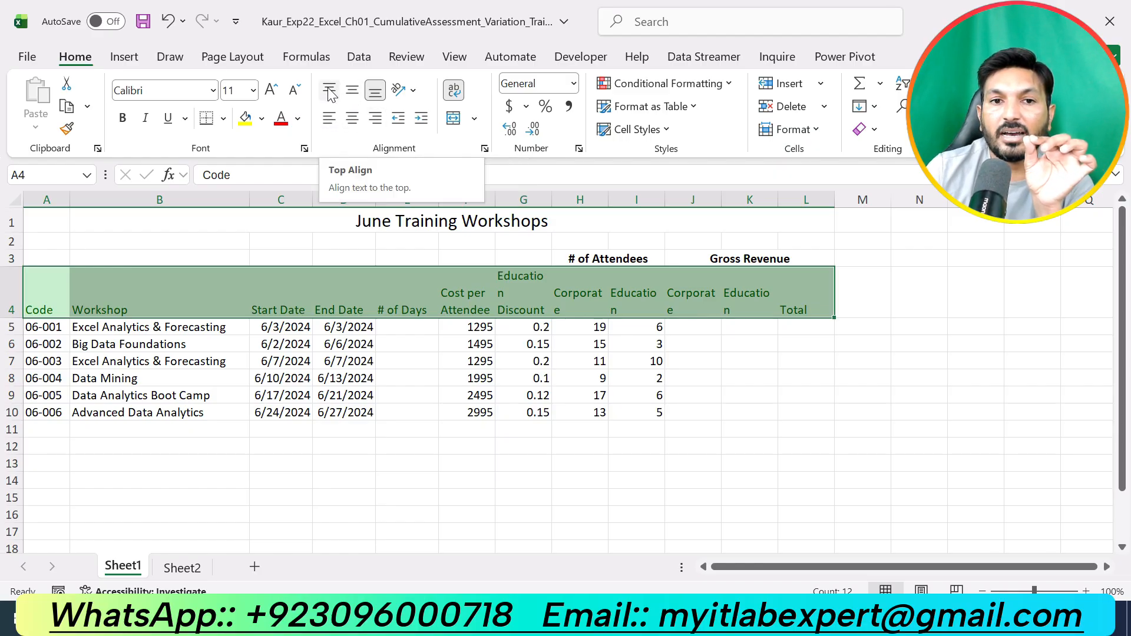
left_click(353, 124)
left_click(766, 457)
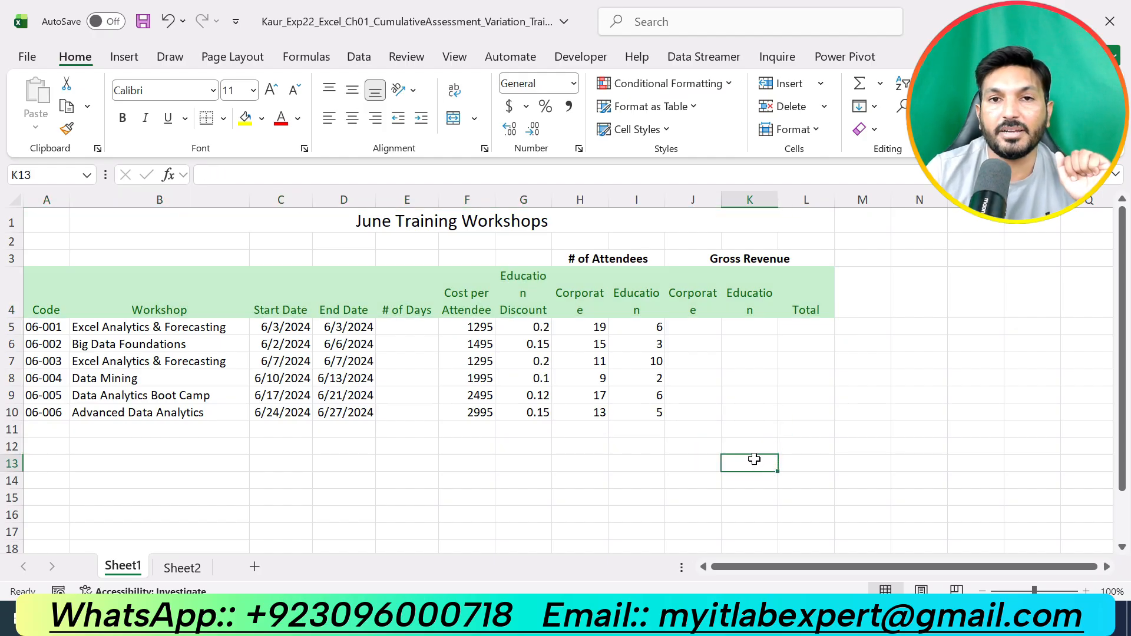
- Remove the highlight from the step 10 instructions and highlight the step 11 instructions in yellow
key("alt+Tab")
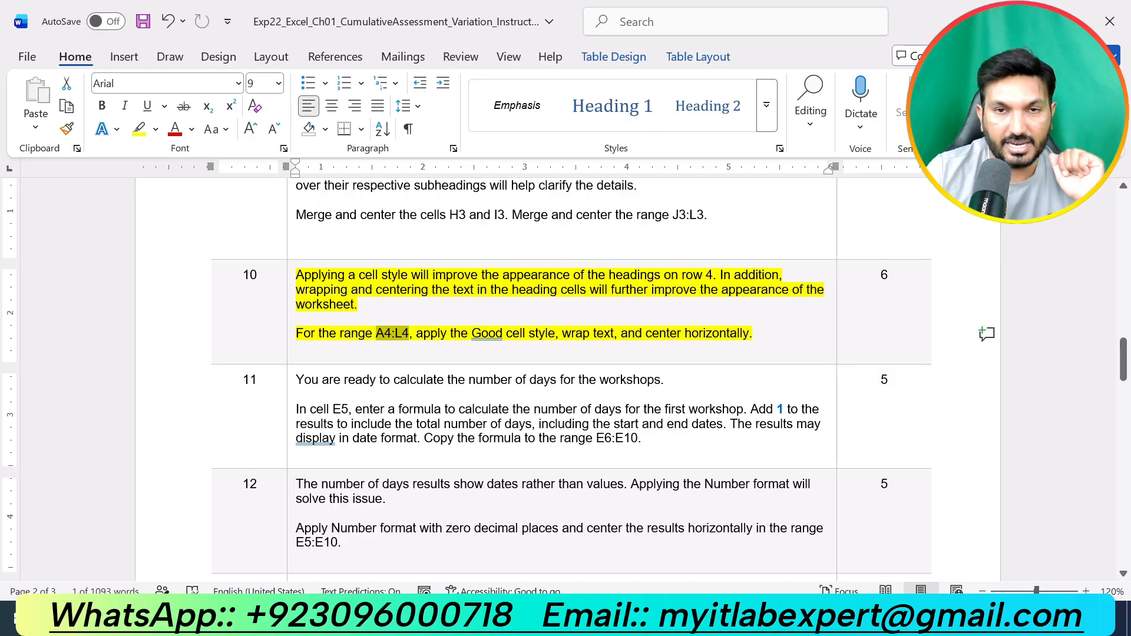
key("alt+Tab")
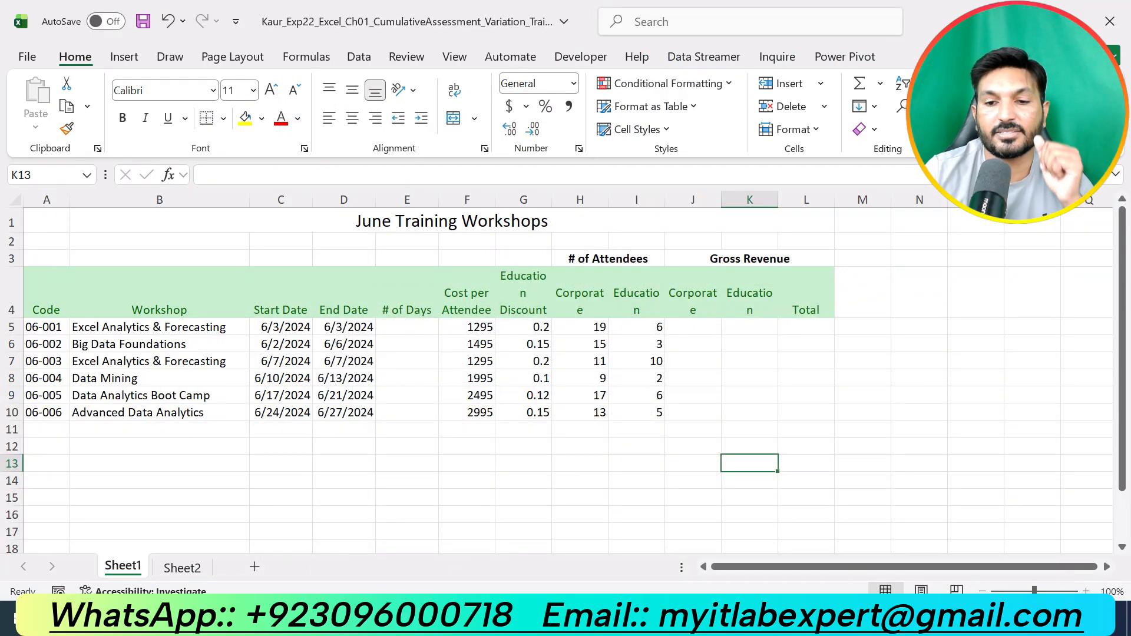
key("alt+Tab")
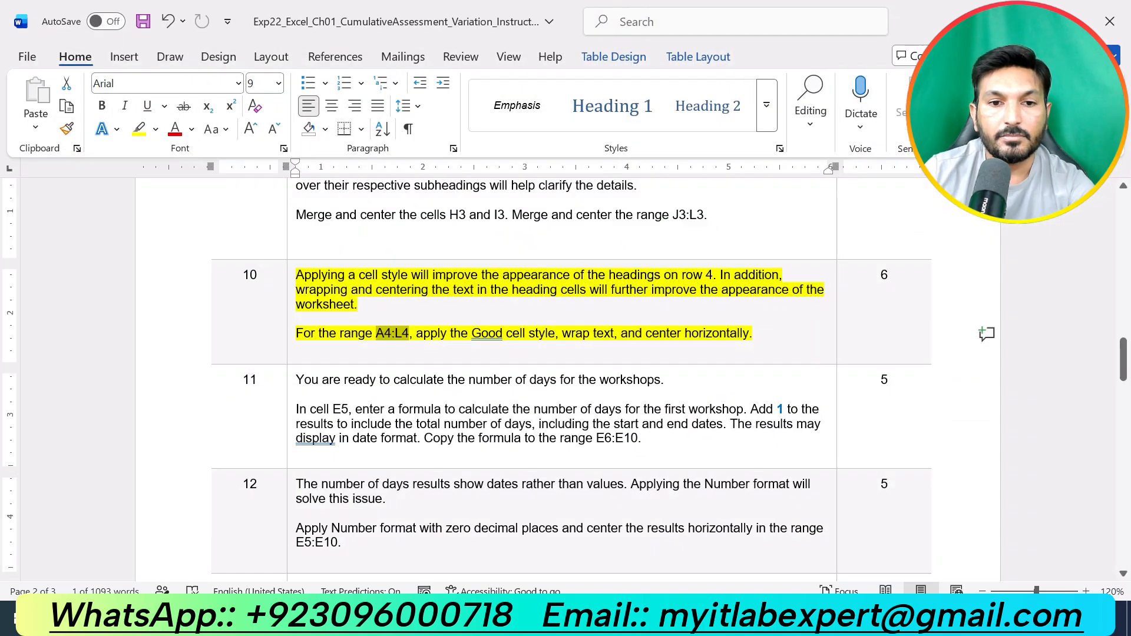
key("ctrl+z")
left_click_drag(642, 439, 296, 380)
left_click(382, 343)
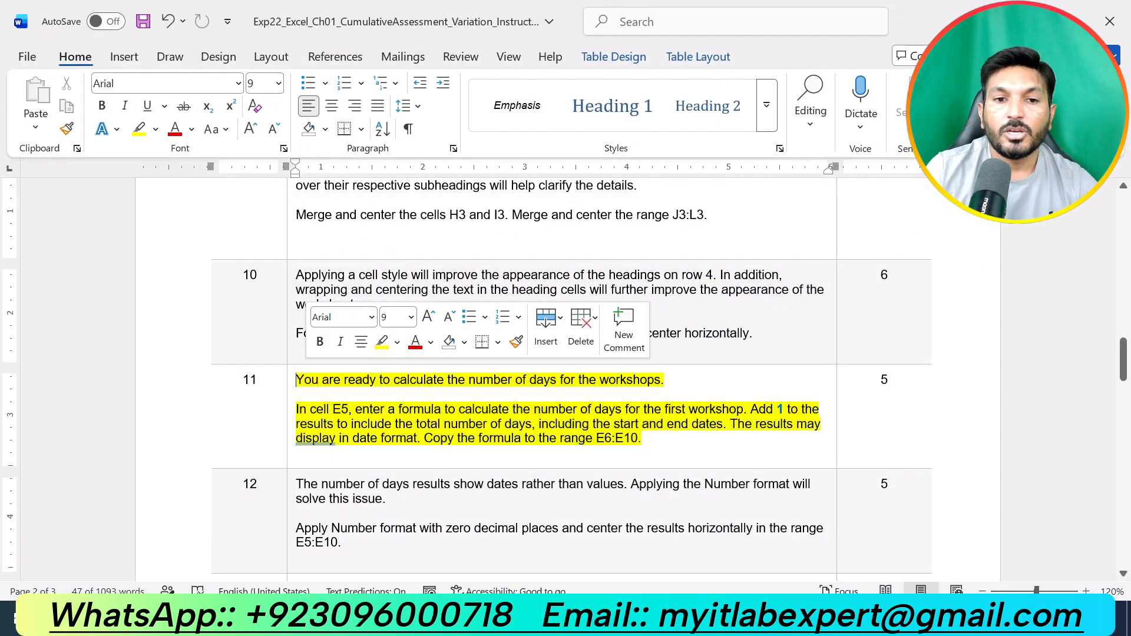
left_click(678, 461)
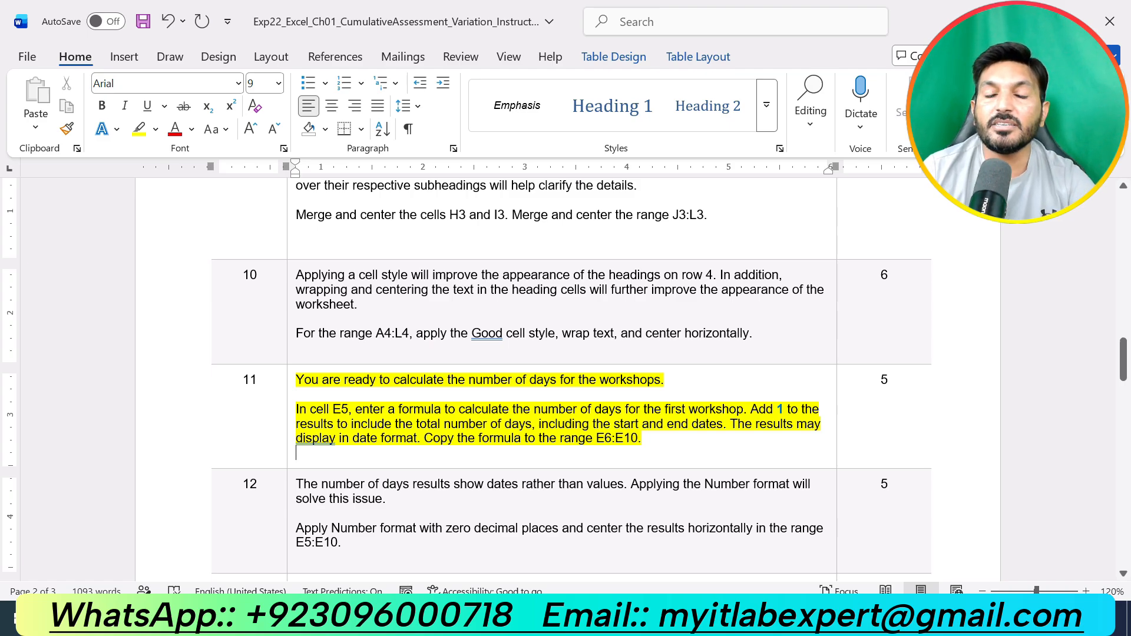
- In cell E5, enter the formula =D5-C5+1 to count the workshop days including start and end dates
key("alt+Tab")
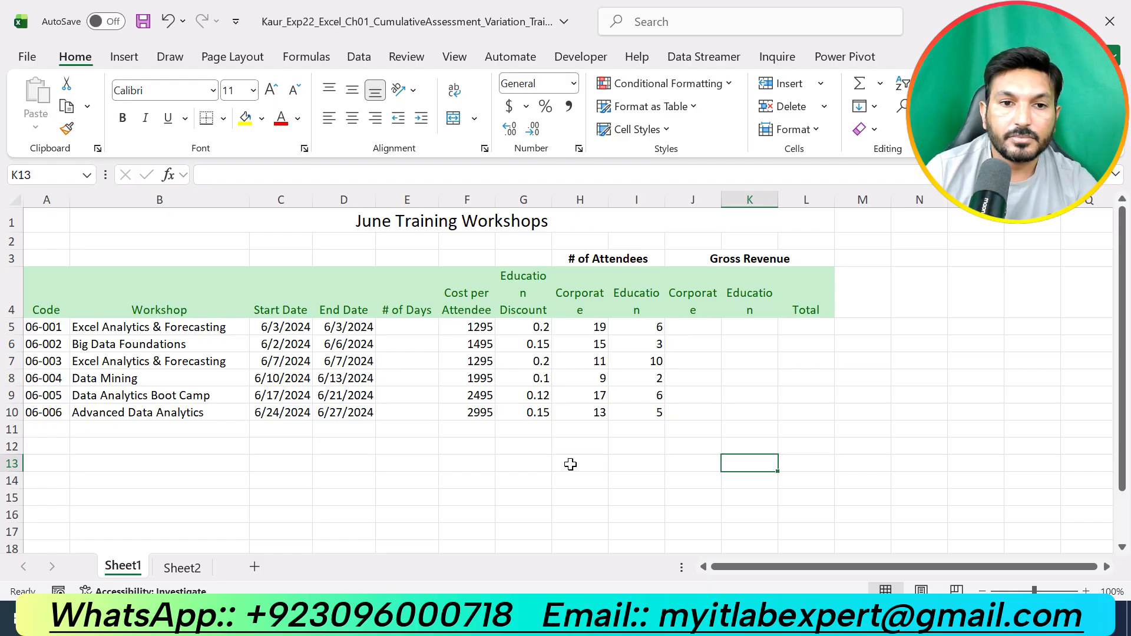
left_click(404, 328)
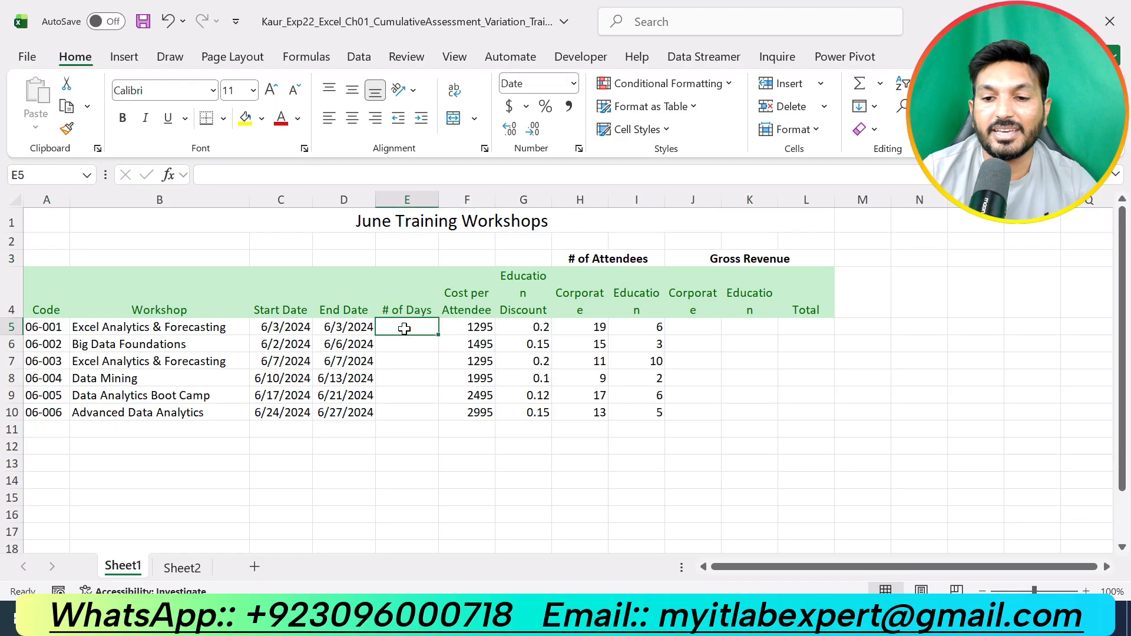
type("=")
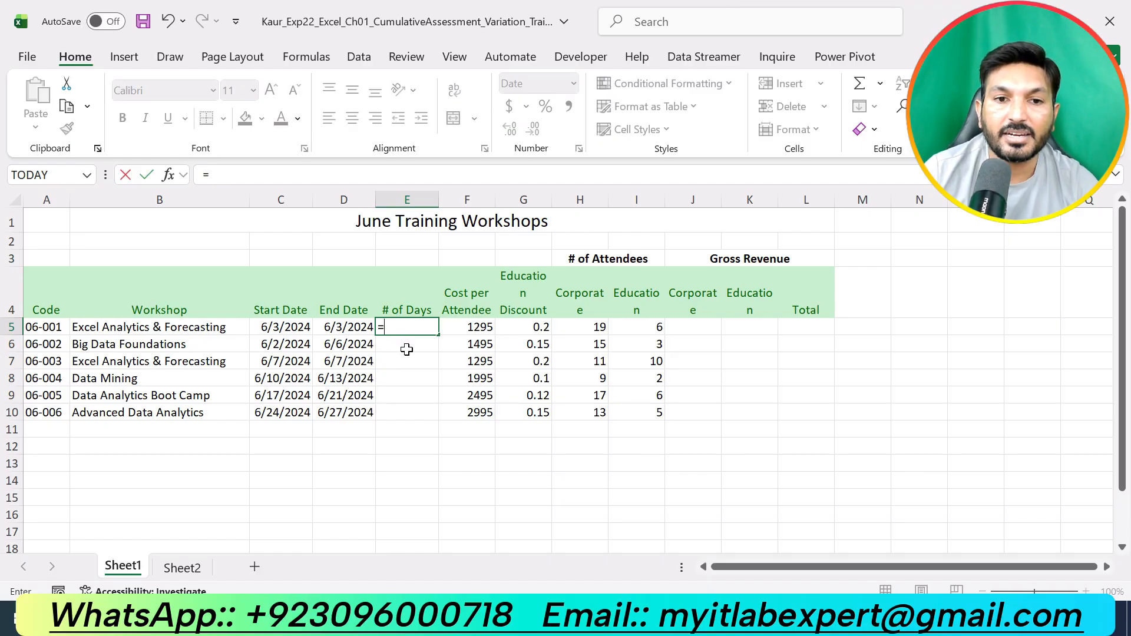
left_click(347, 328)
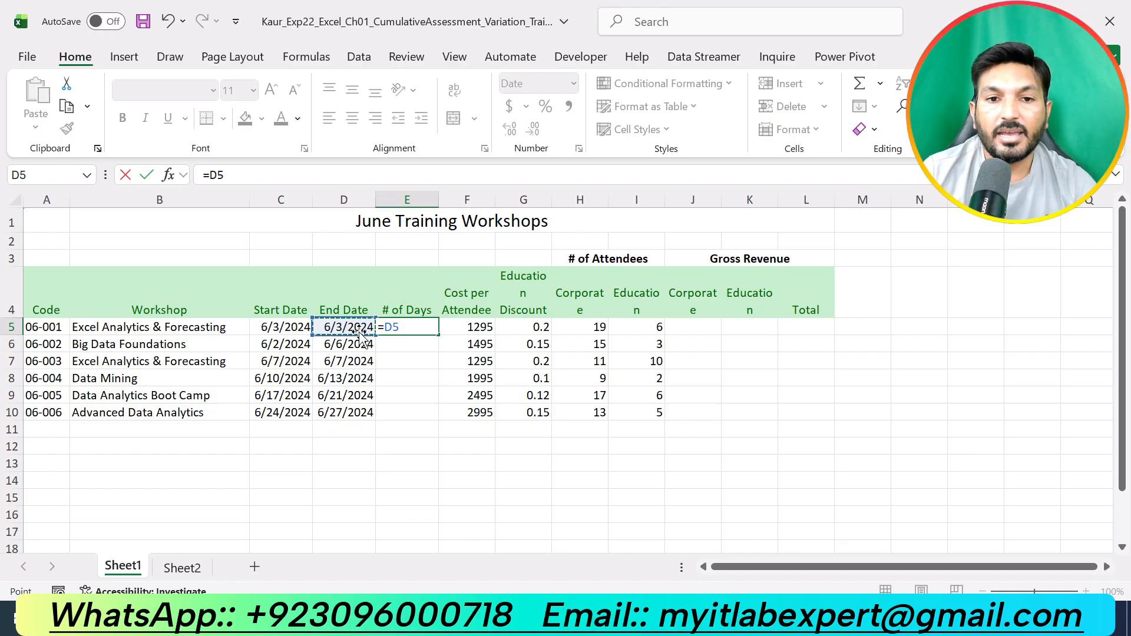
type("-")
left_click(296, 328)
key("Return")
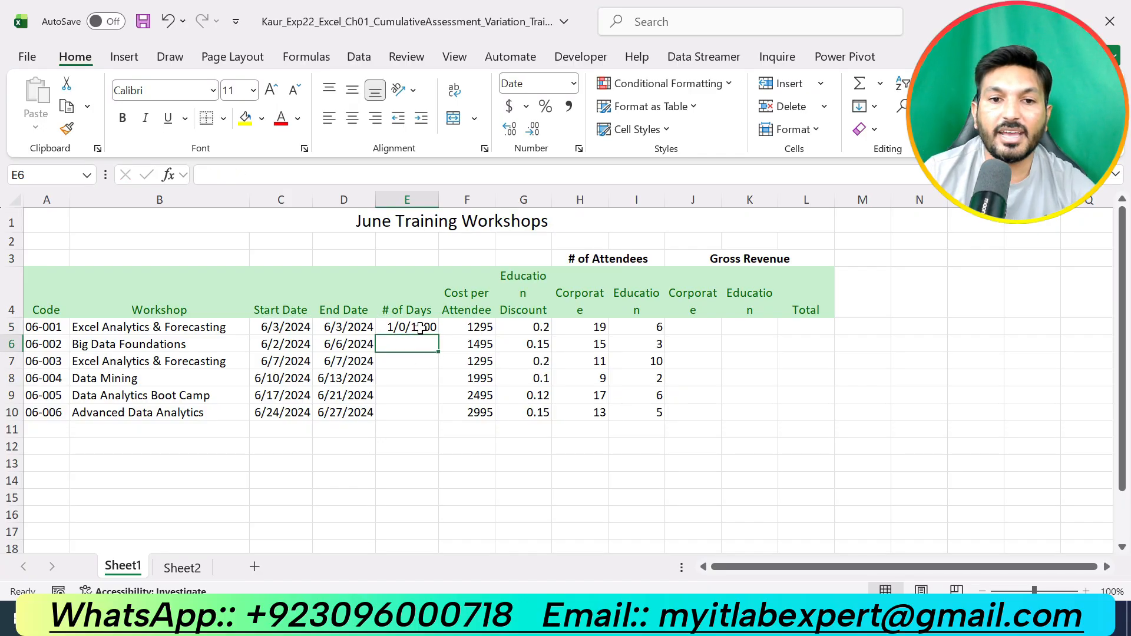
left_click(420, 328)
key("F2")
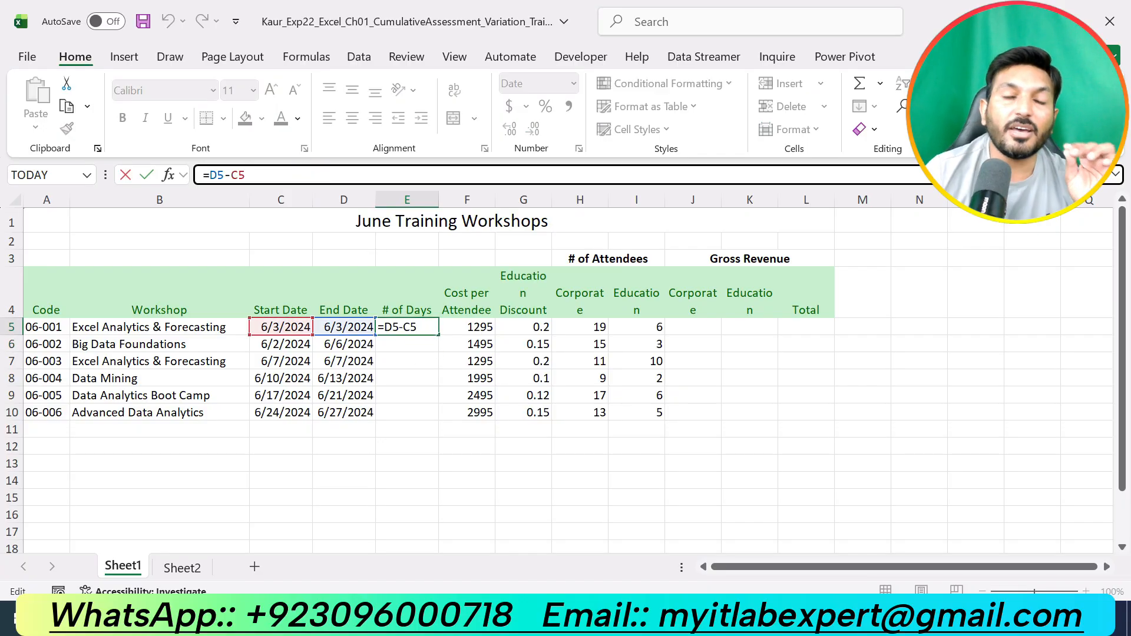
type("+")
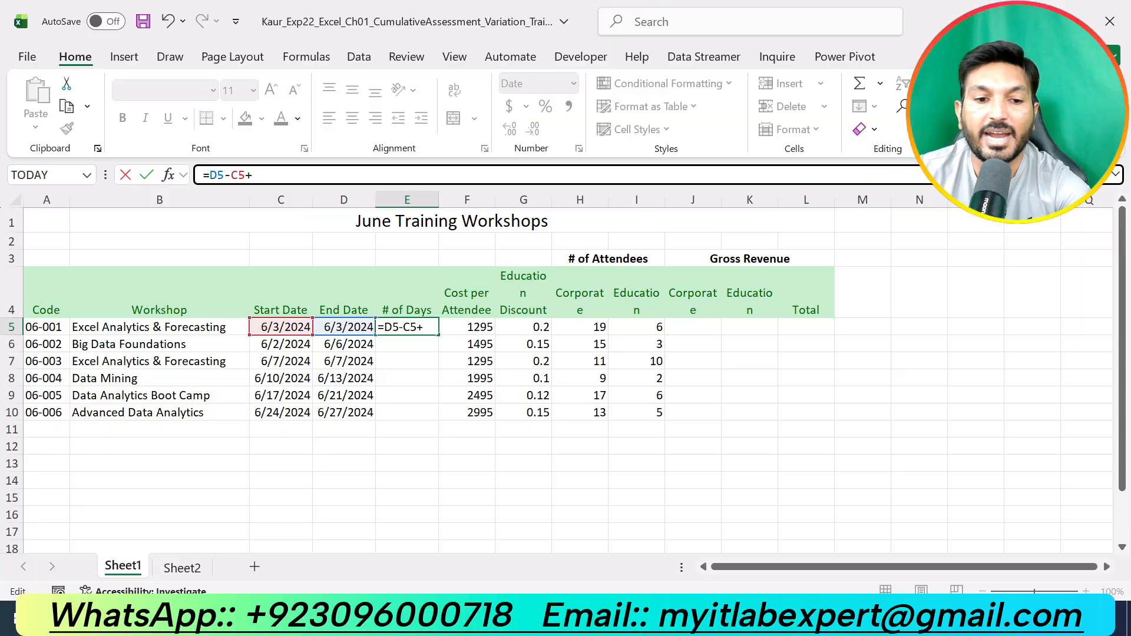
type("1")
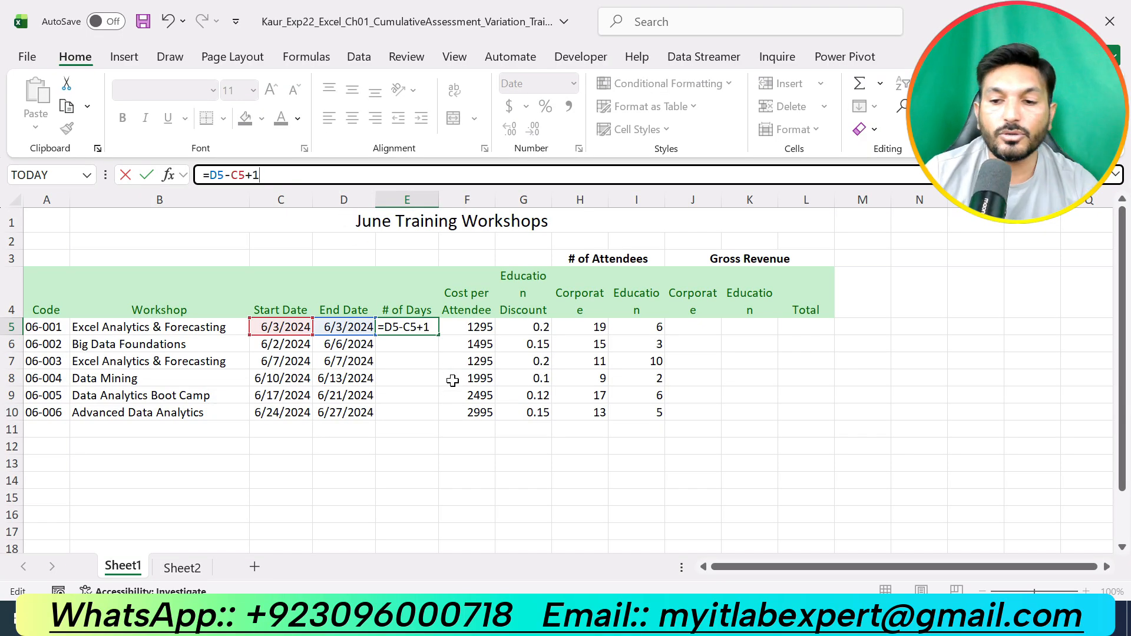
key("Return")
- Copy the E5 formula down to the range E6:E10
left_click(433, 328)
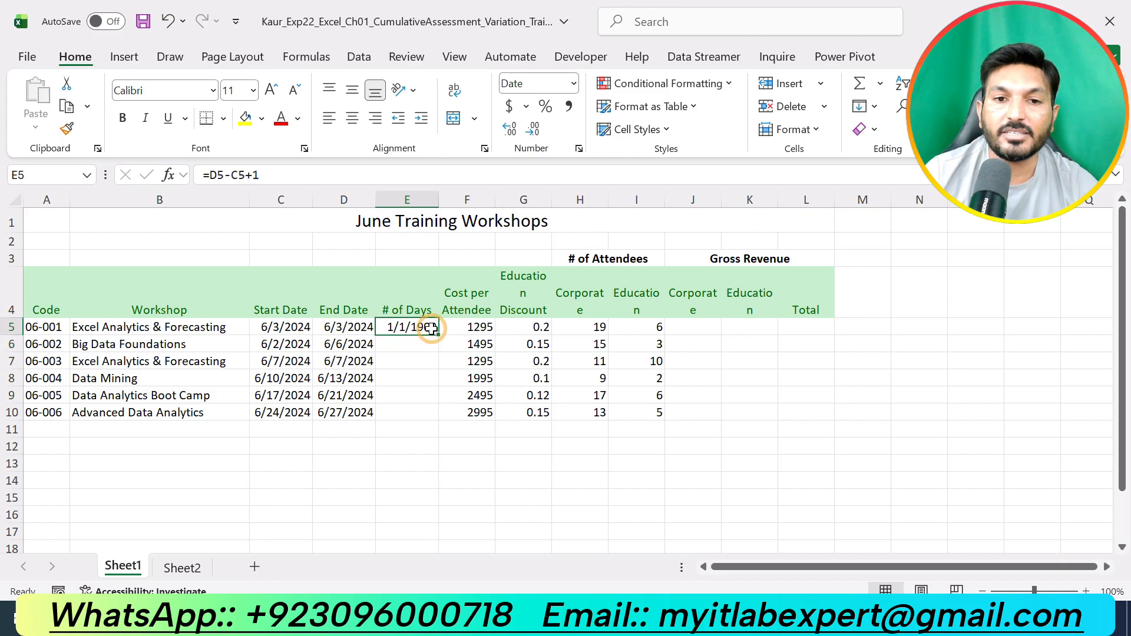
left_click_drag(442, 337, 448, 416)
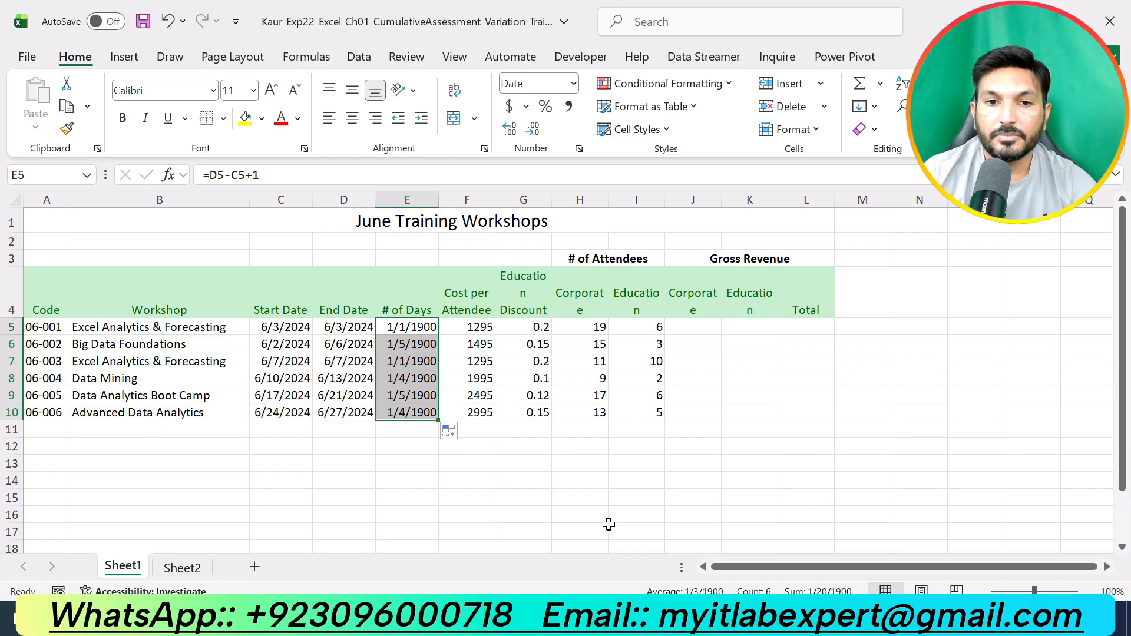
left_click(768, 619)
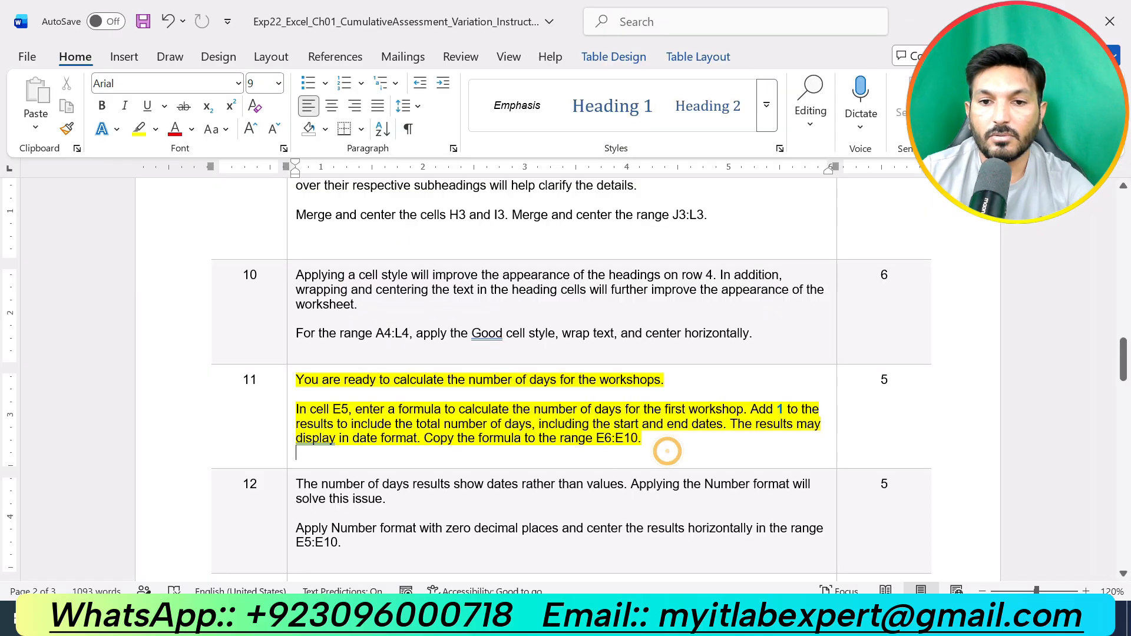
- Change the E5 formula to =(D5-C5)+1 and copy it down to E6:E10
key("alt+Tab")
key("F2")
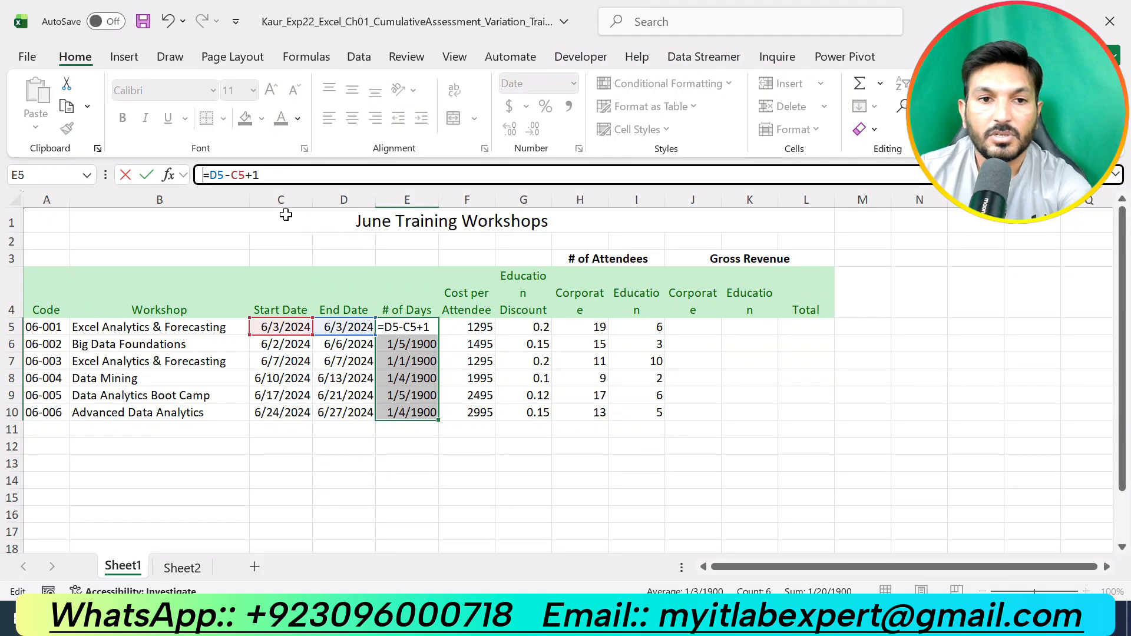
left_click(205, 175)
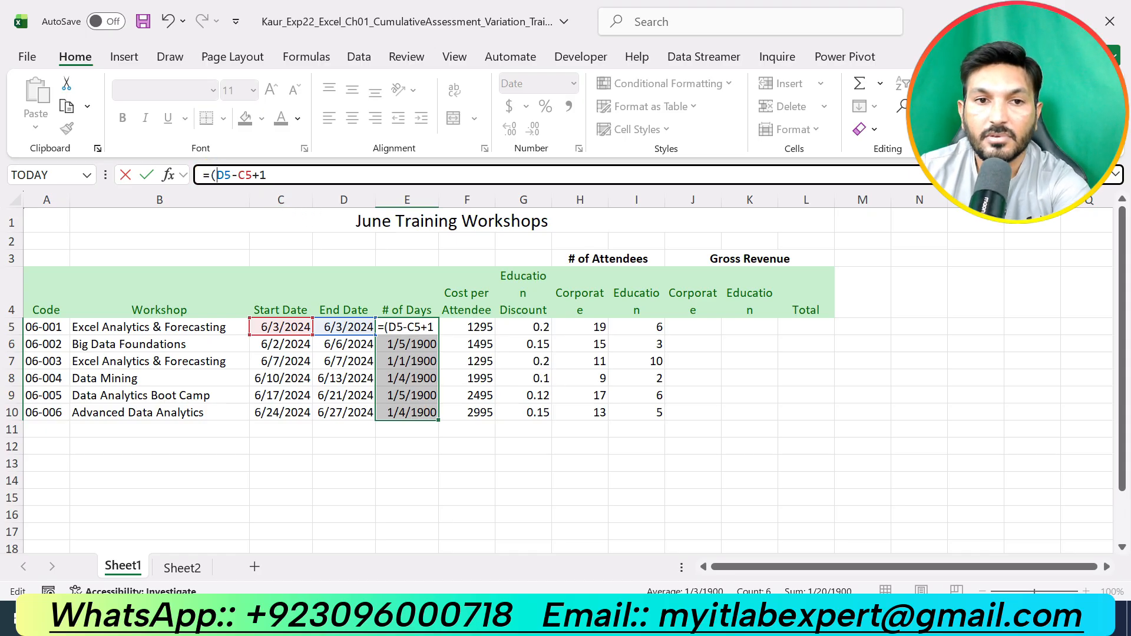
left_click(251, 175)
type(")+")
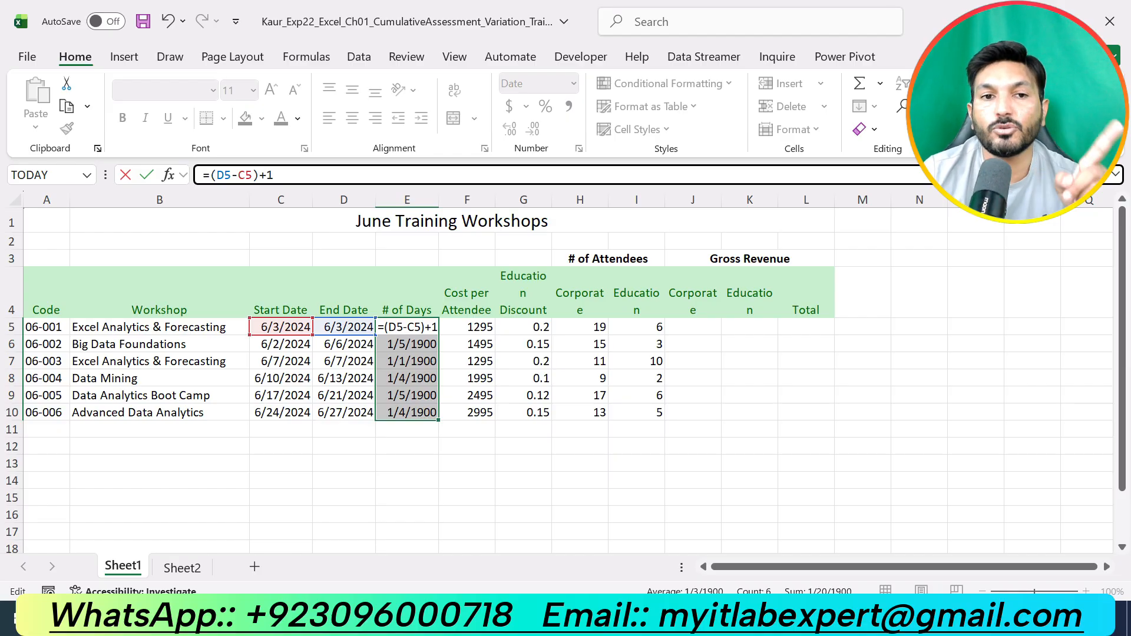
key("Return")
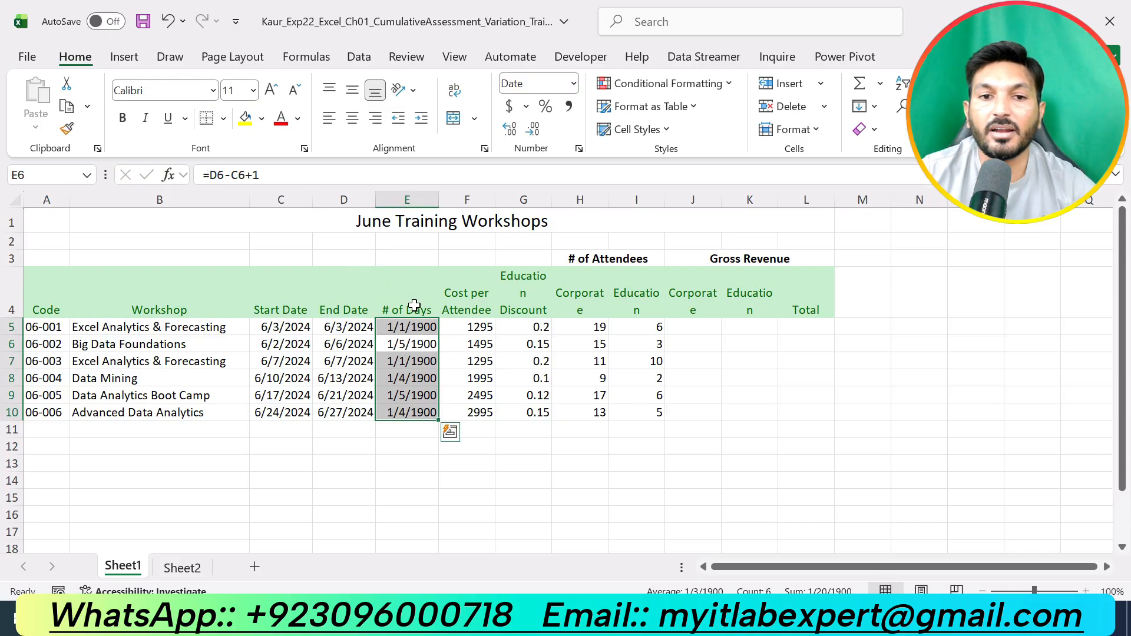
left_click(429, 327)
left_click_drag(437, 335, 442, 416)
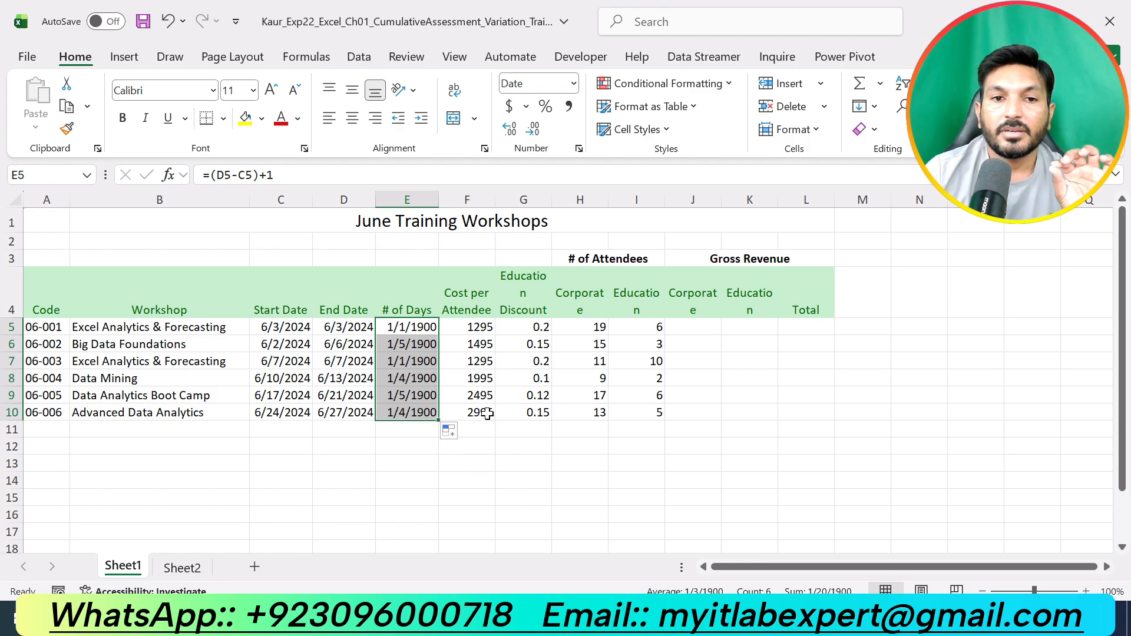
- Remove the highlight from the step 11 instructions and highlight the step 12 instructions in yellow
left_click(753, 617)
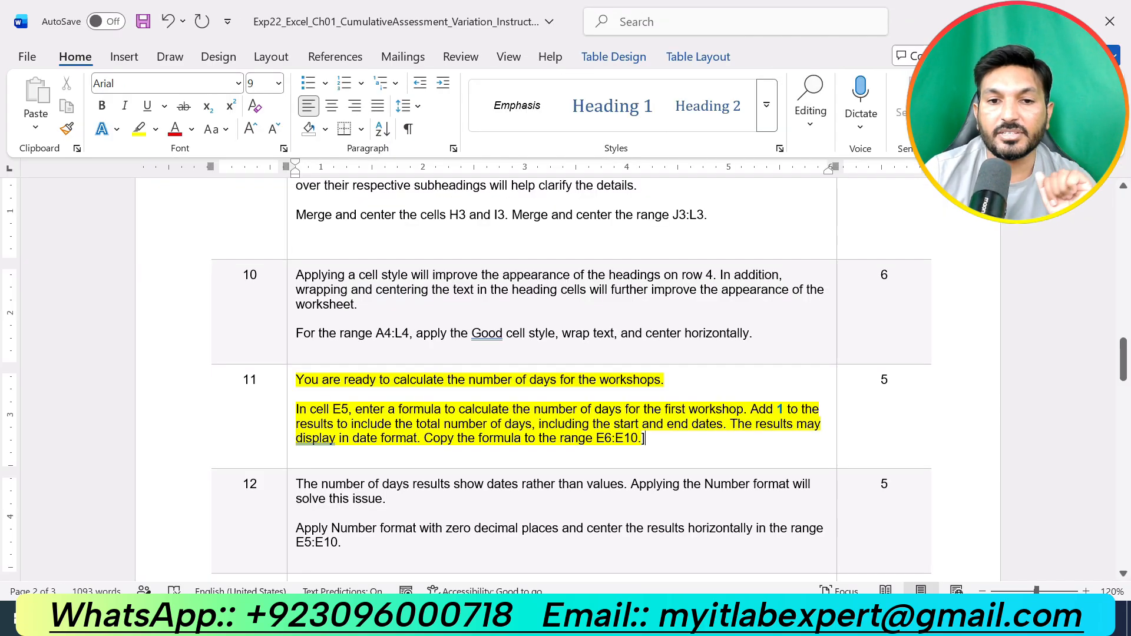
key("ctrl+z")
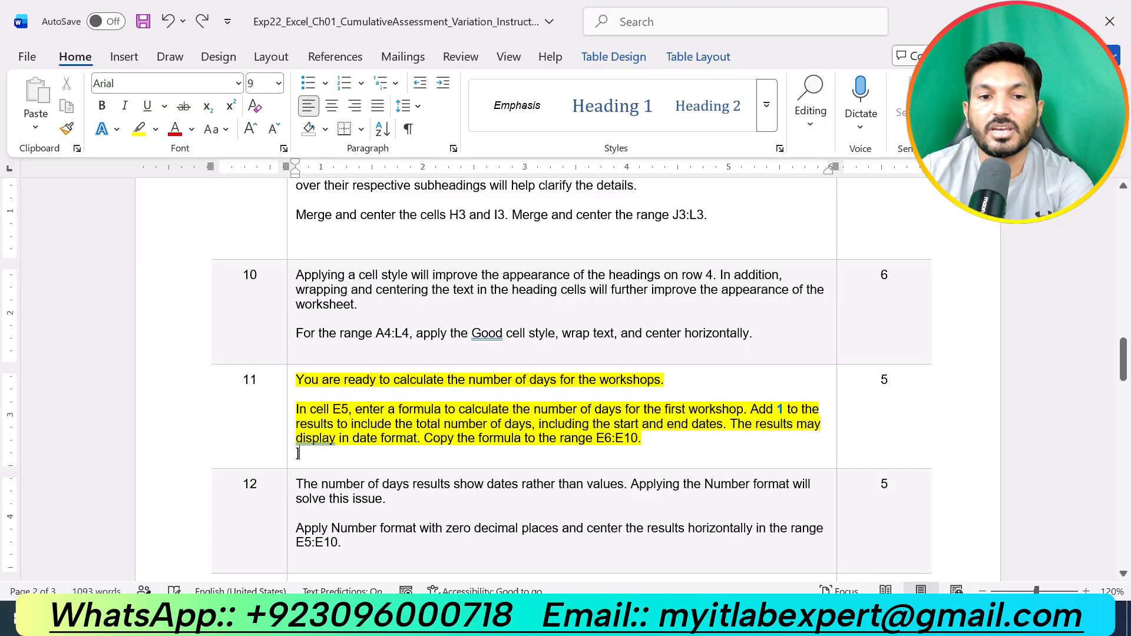
key("ctrl+z")
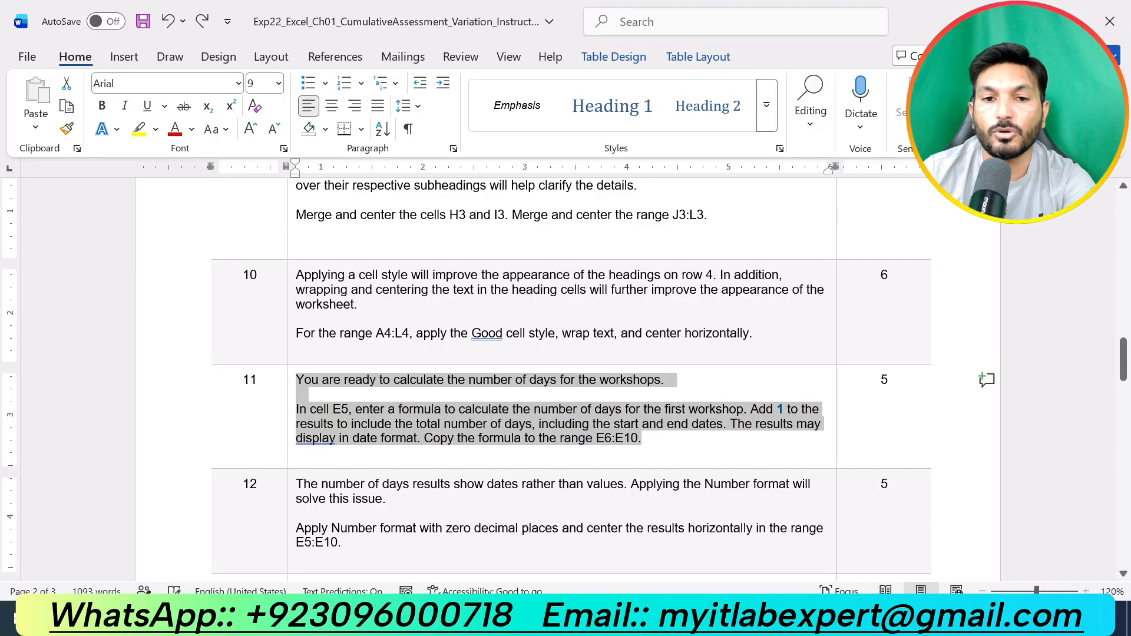
scroll(373, 298, "down", 5)
left_click_drag(373, 298, 296, 236)
left_click(380, 211)
left_click(407, 307)
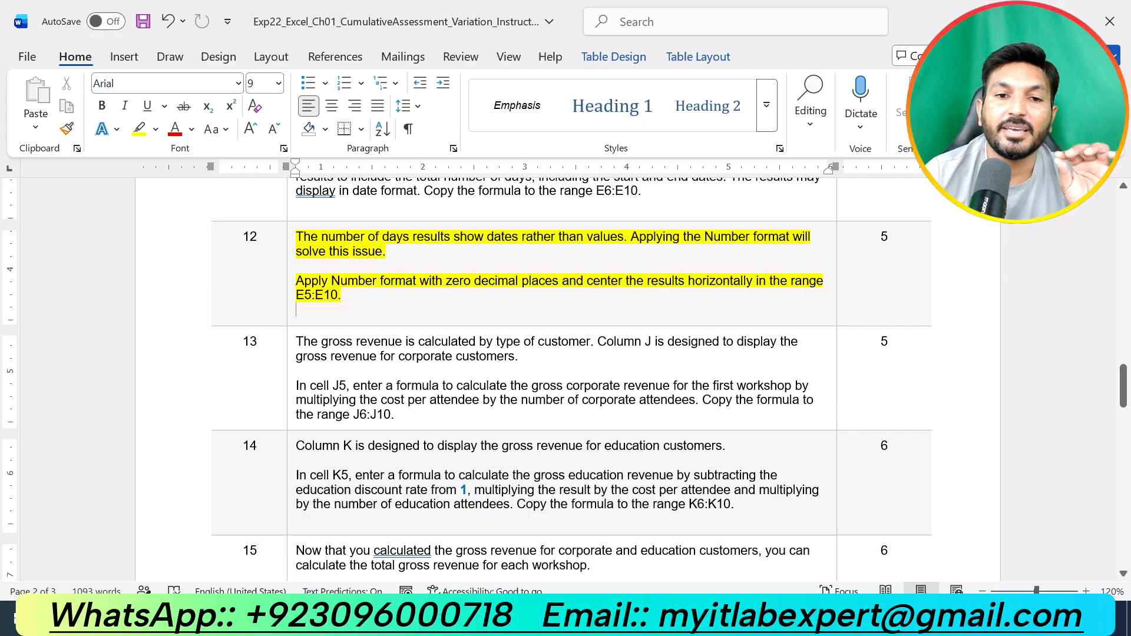
- Apply Number format to the days in E5:E10 and center them horizontally
key("alt+Tab")
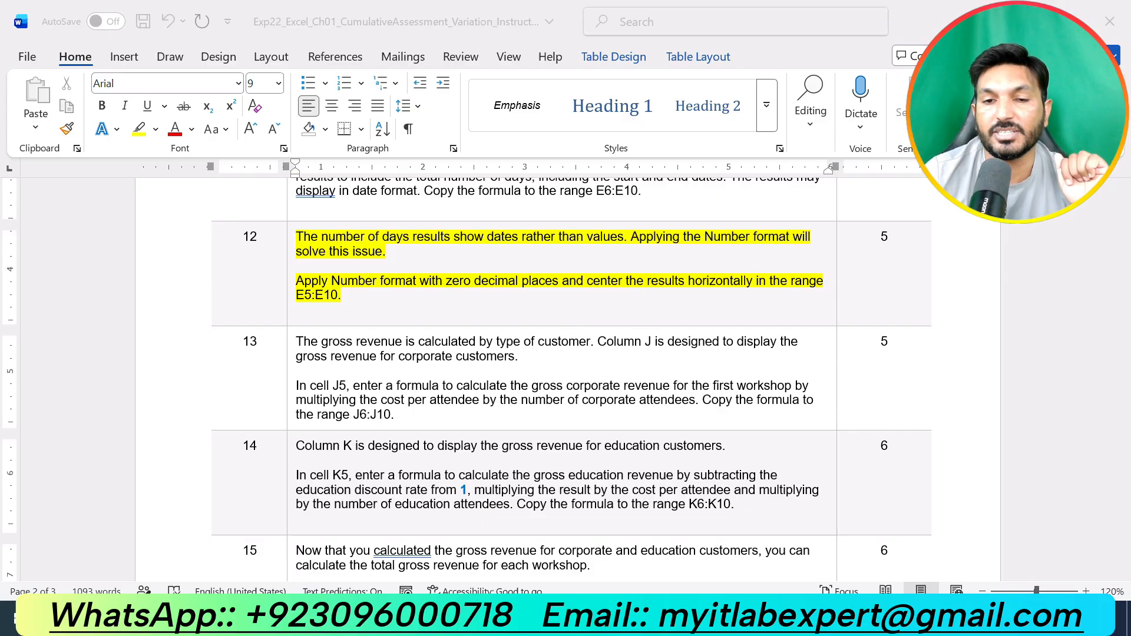
left_click(769, 409)
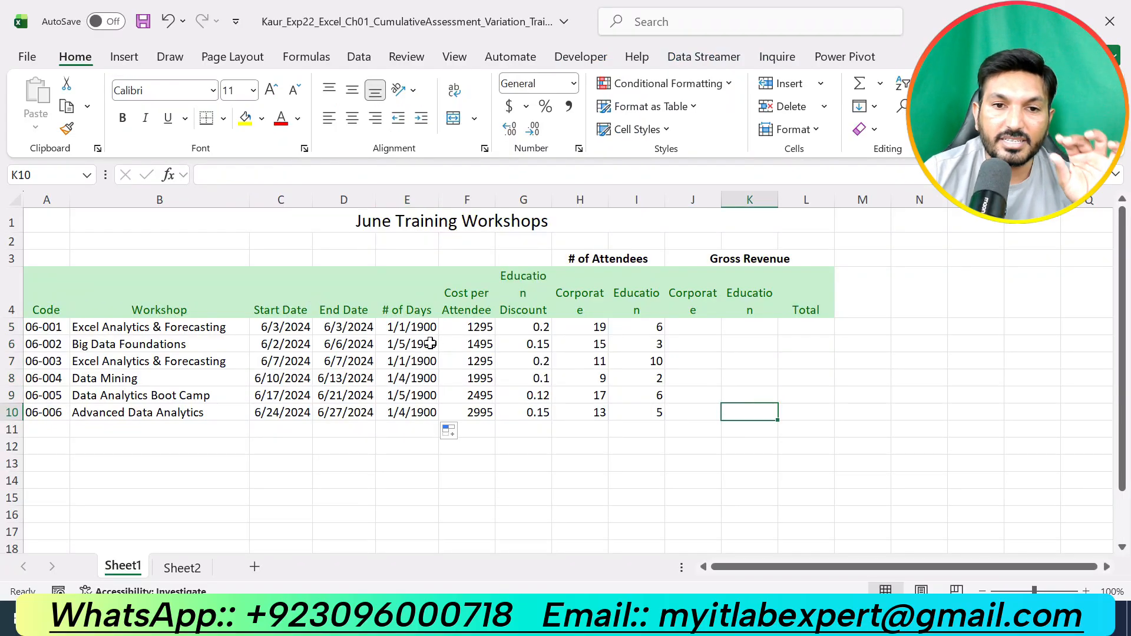
left_click_drag(416, 323, 424, 411)
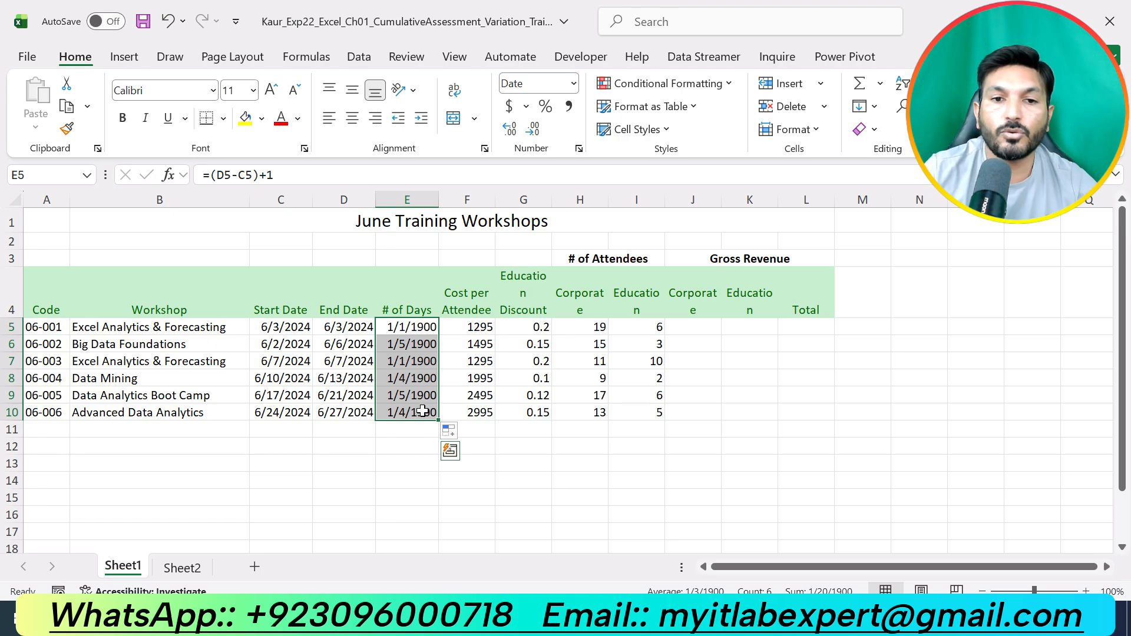
left_click(519, 445)
left_click_drag(421, 325, 432, 407)
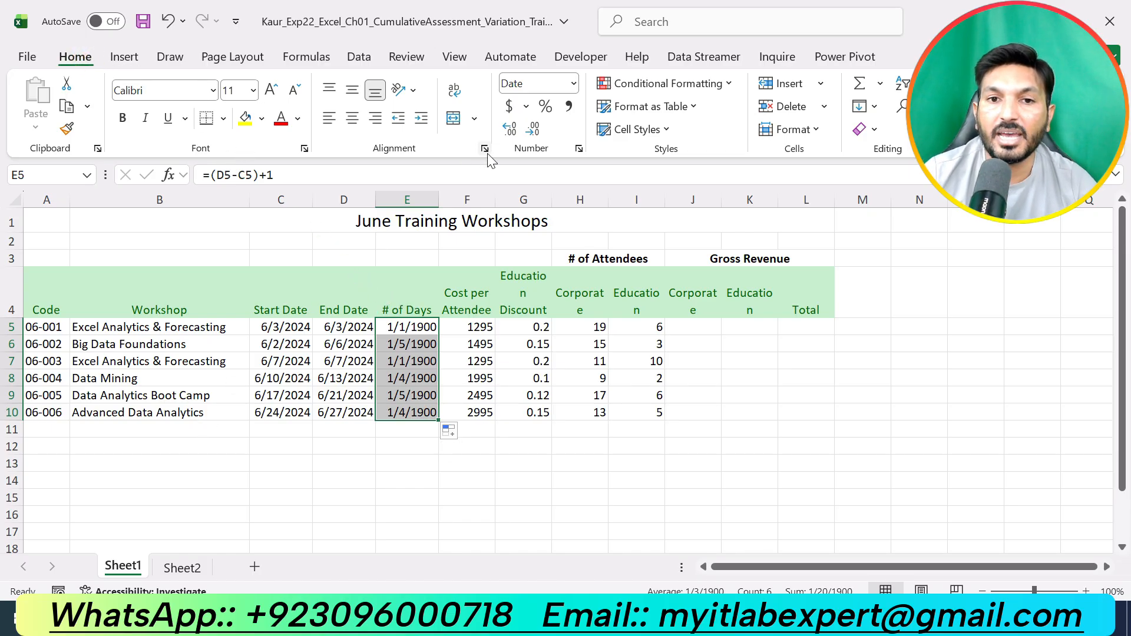
left_click(574, 86)
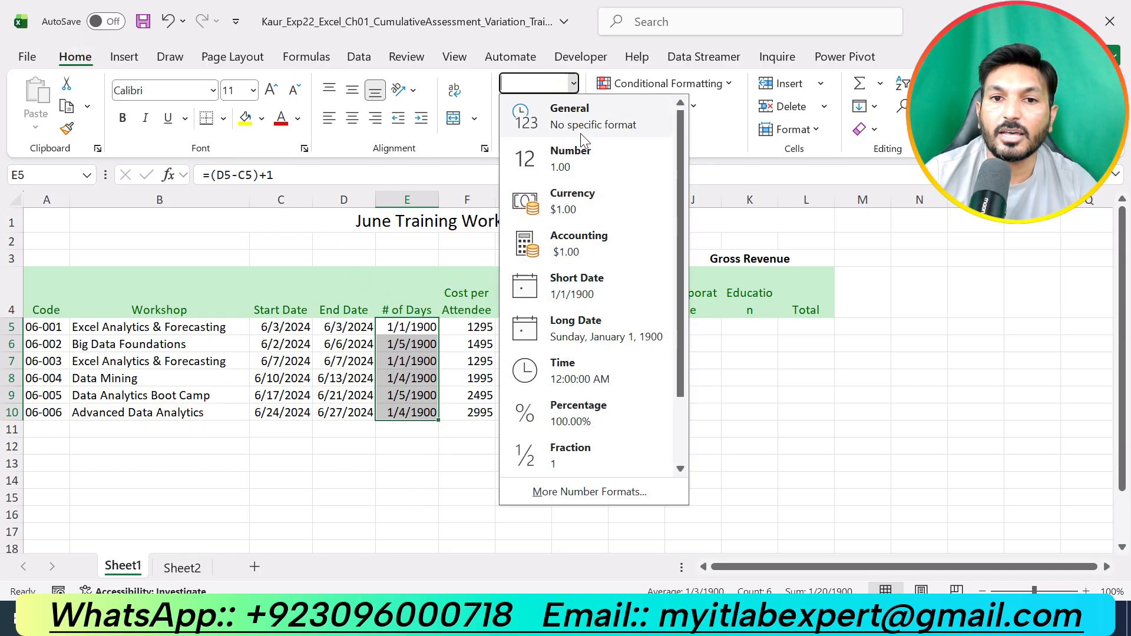
left_click(575, 154)
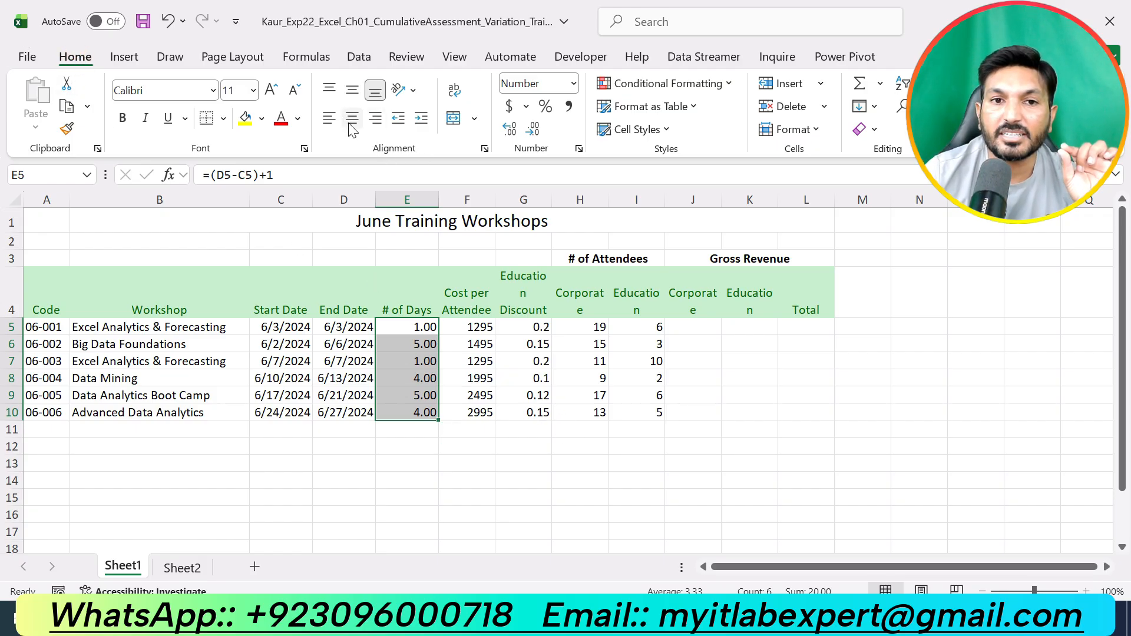
left_click(672, 471)
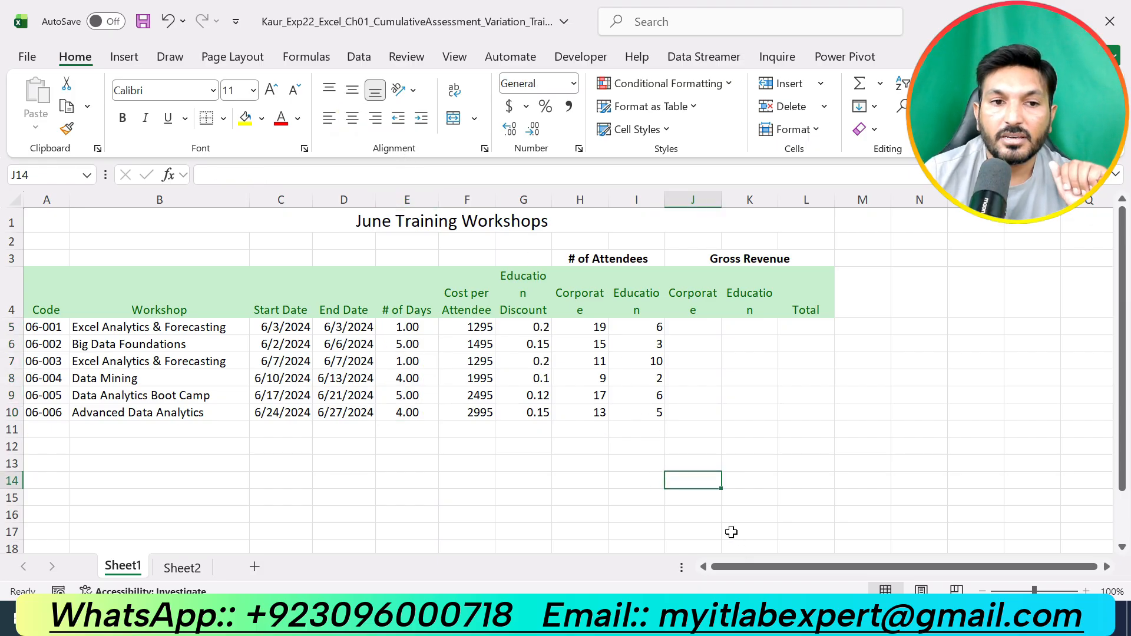
- Remove the highlight from the step 12 instructions and highlight the step 13 instructions in yellow
key("alt+Tab")
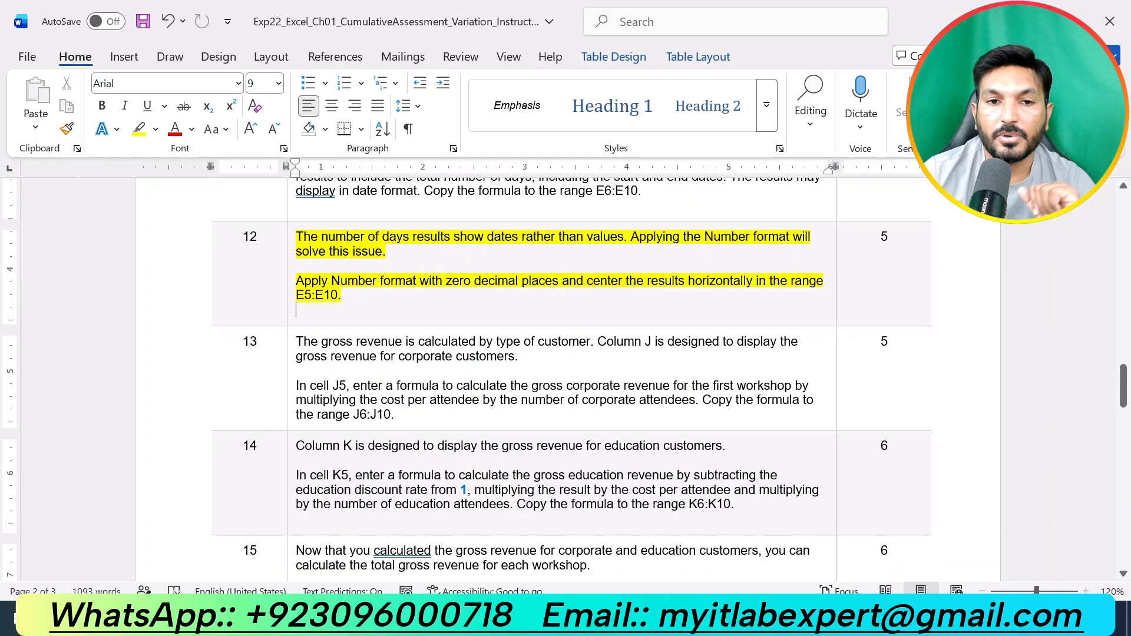
key("ctrl+z")
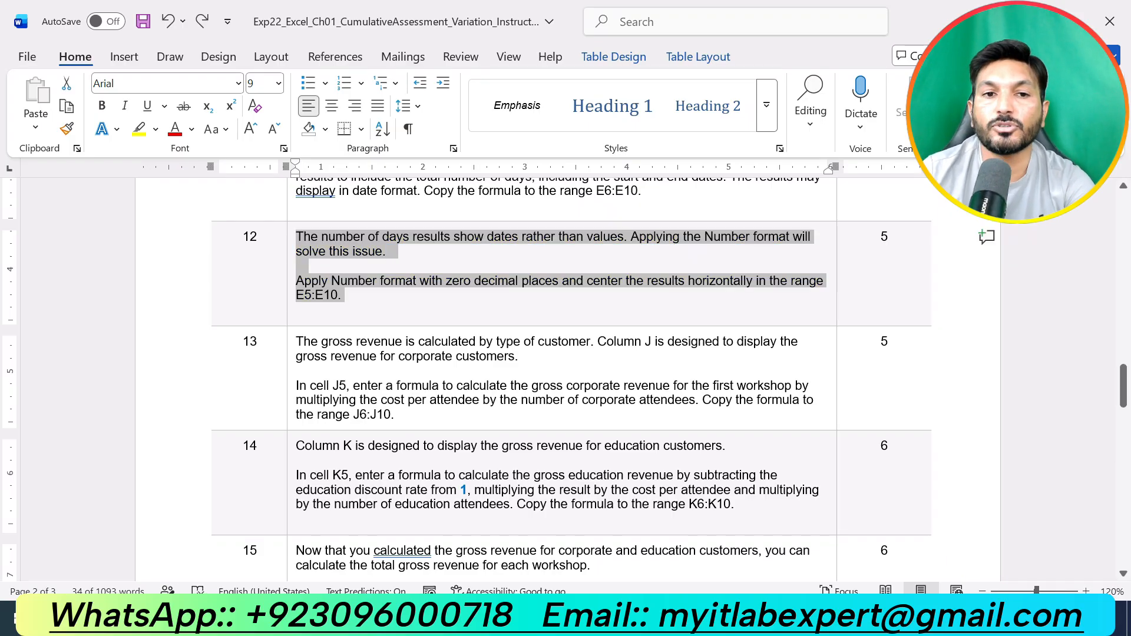
scroll(566, 377, "down", 3)
left_click_drag(406, 317, 294, 242)
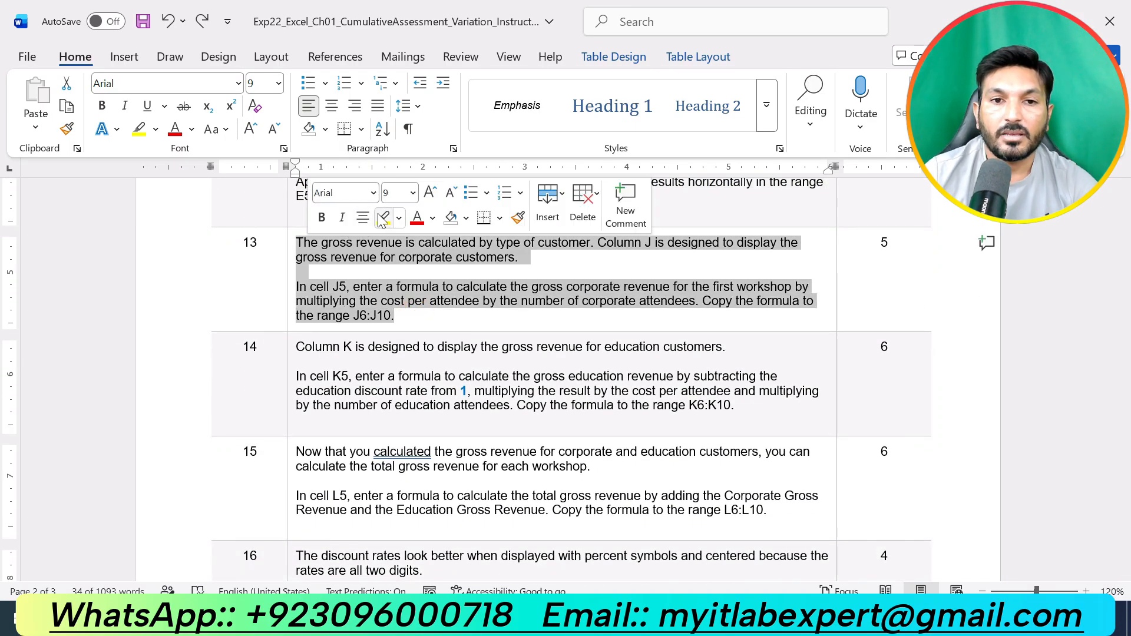
left_click(382, 219)
left_click(398, 321)
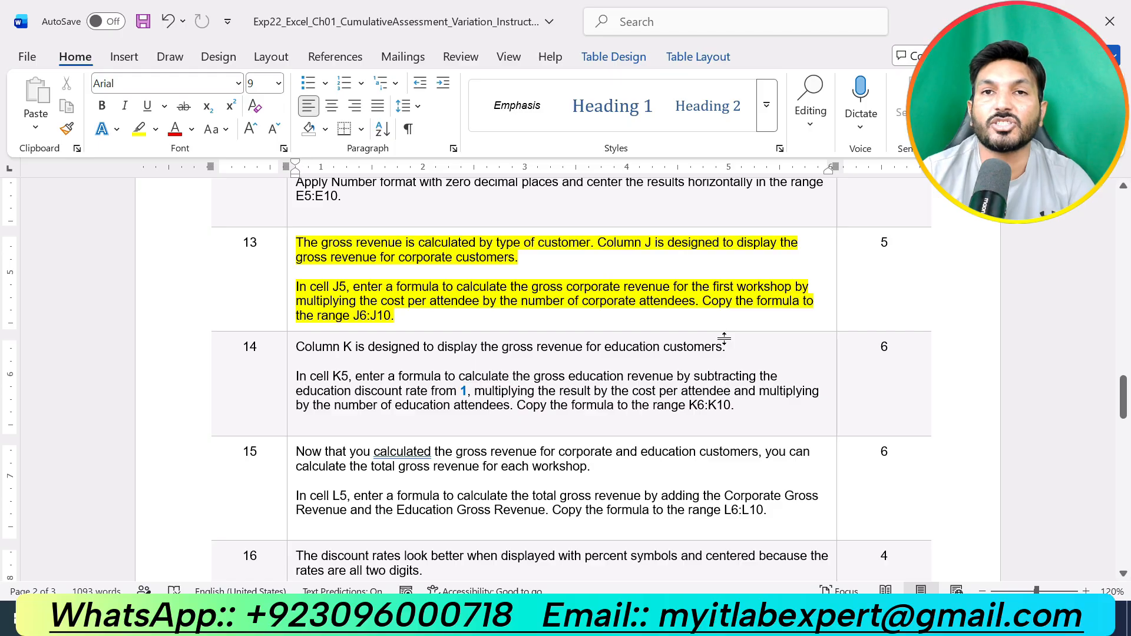
- In J5, enter the formula =F5*H5 for corporate gross revenue and copy it down to J6:J10
key("alt+Tab")
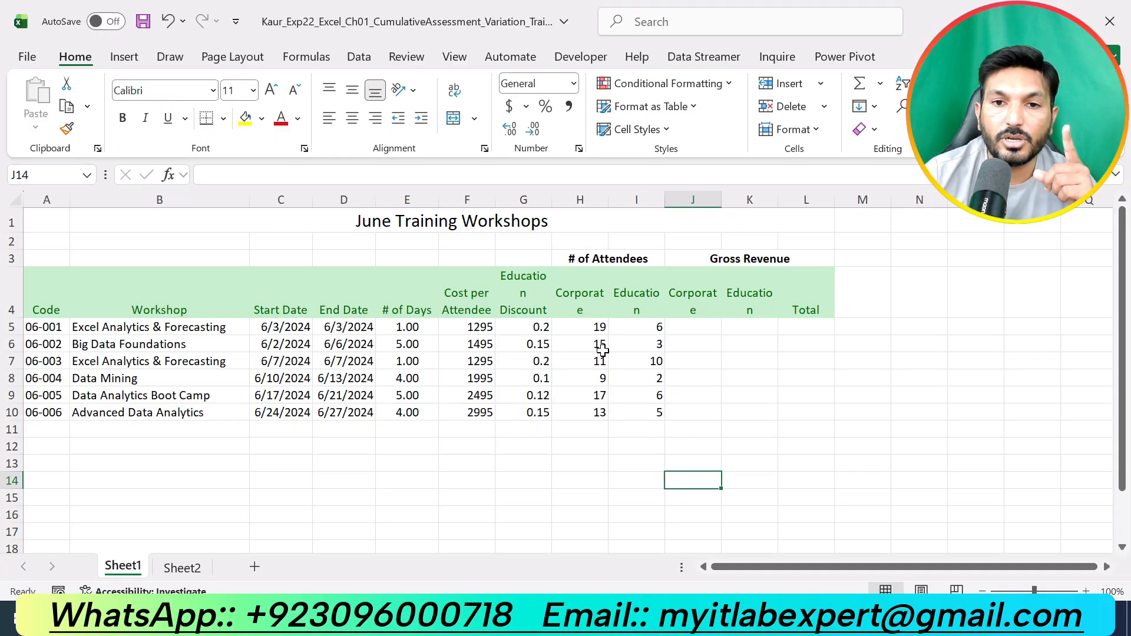
left_click(691, 327)
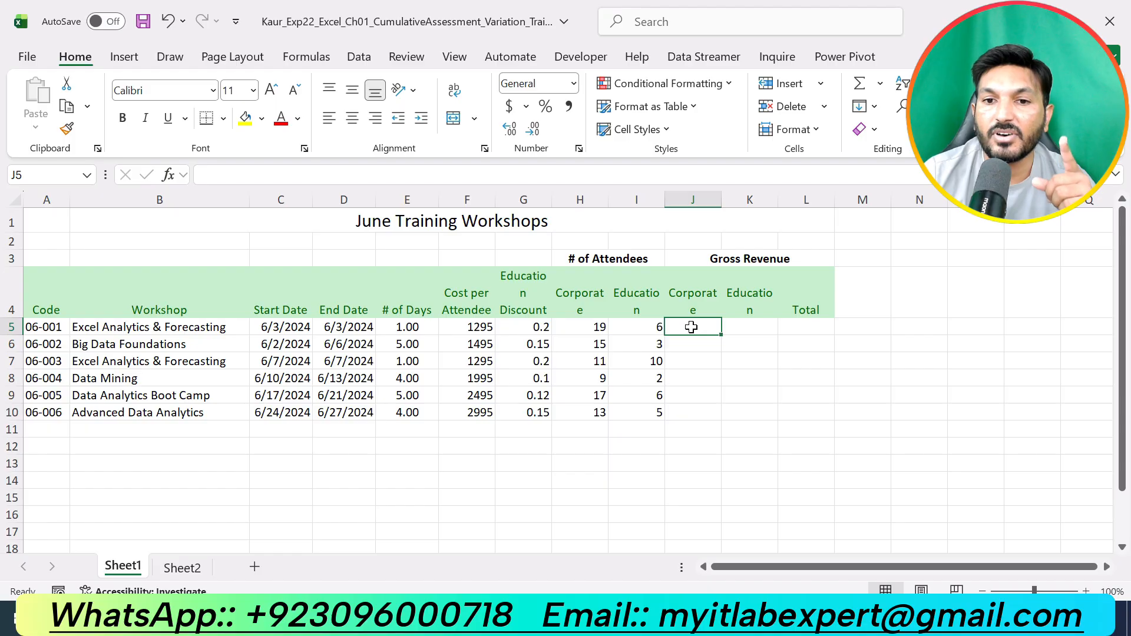
key("alt+Tab")
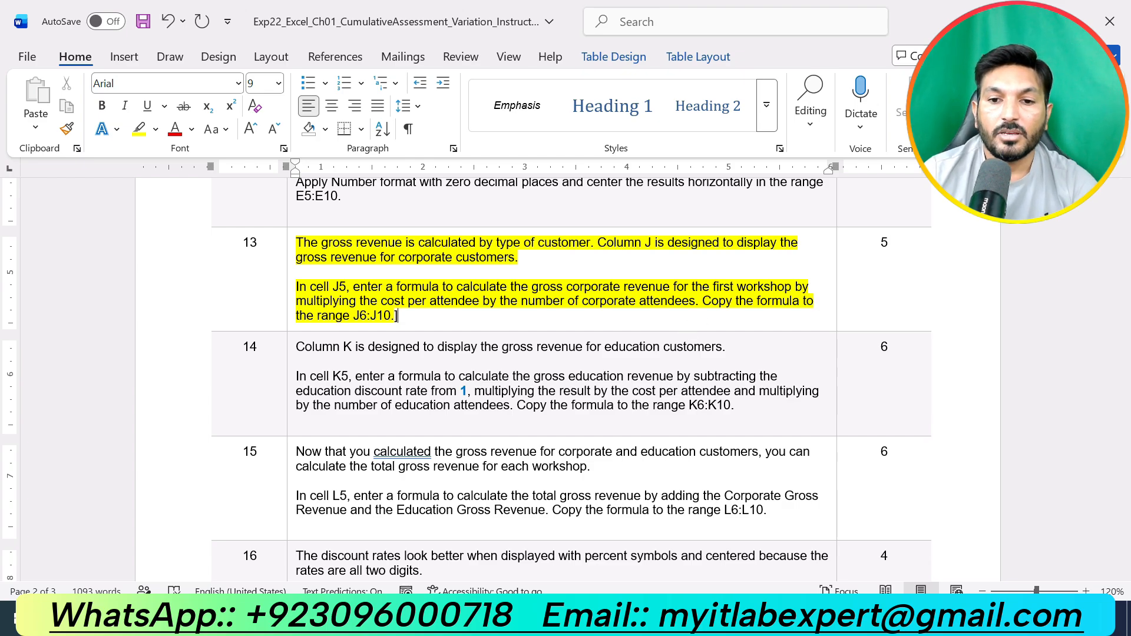
key("alt+Tab")
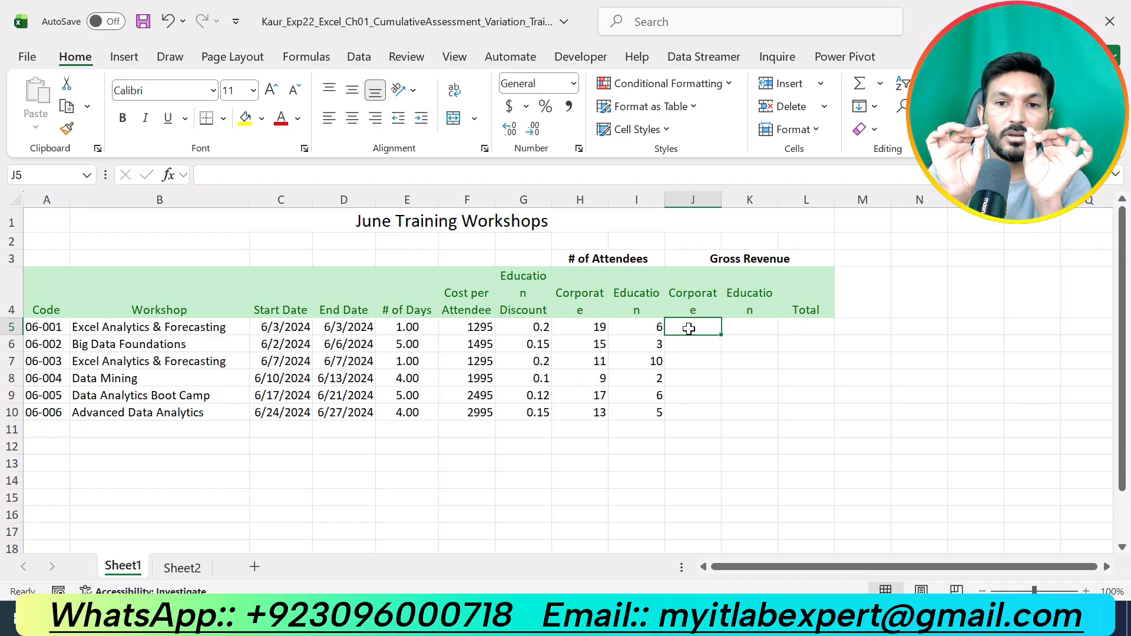
type("=")
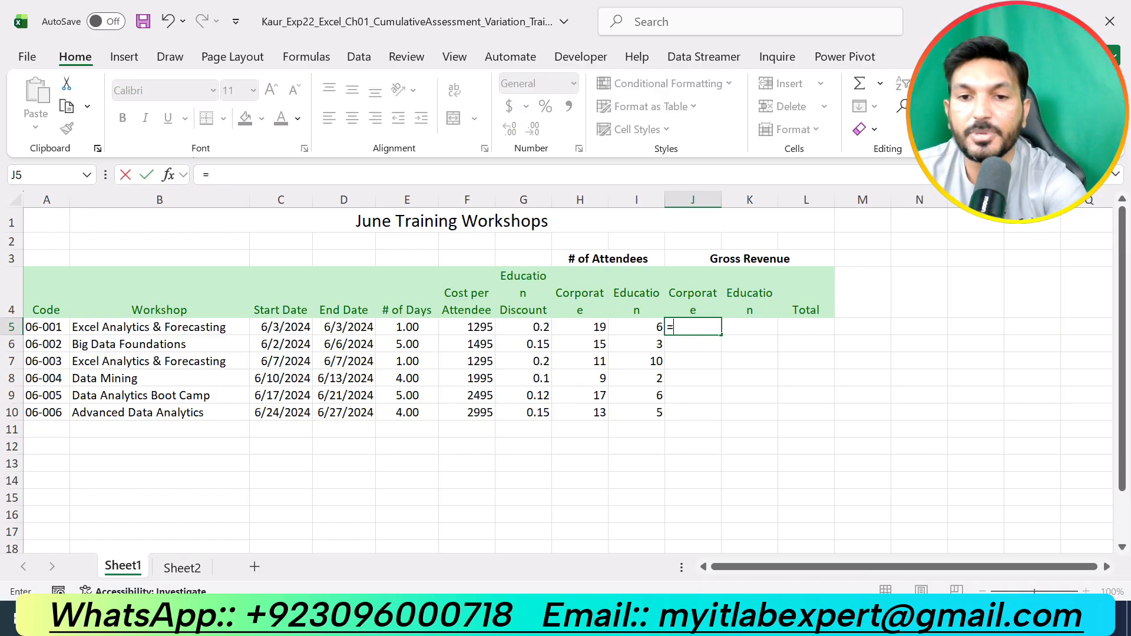
key("alt+Tab")
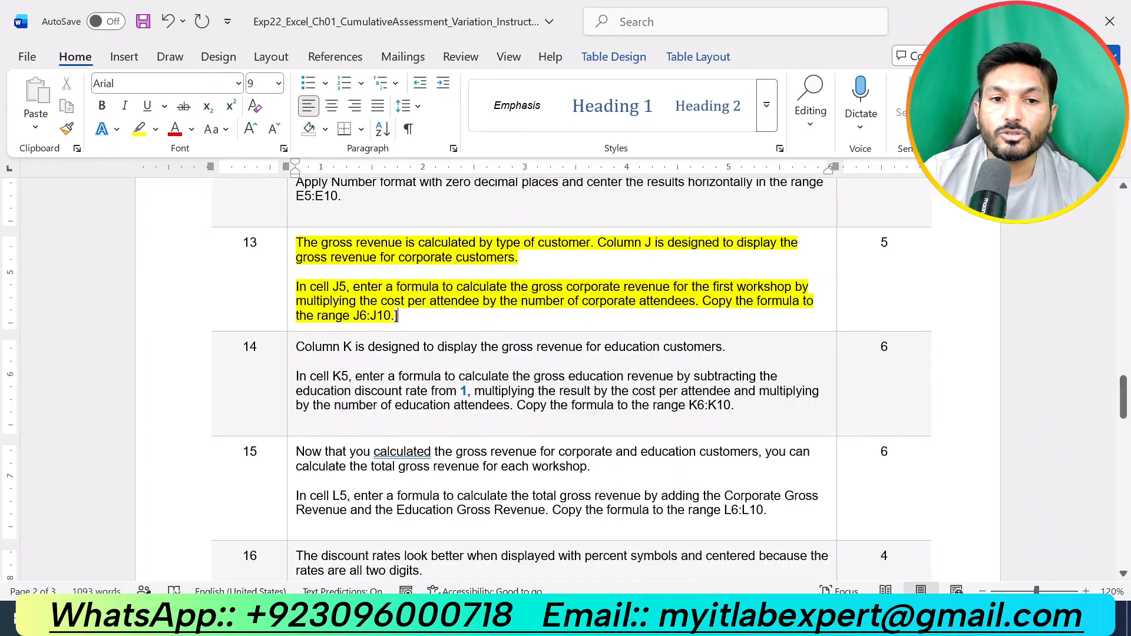
key("alt+Tab")
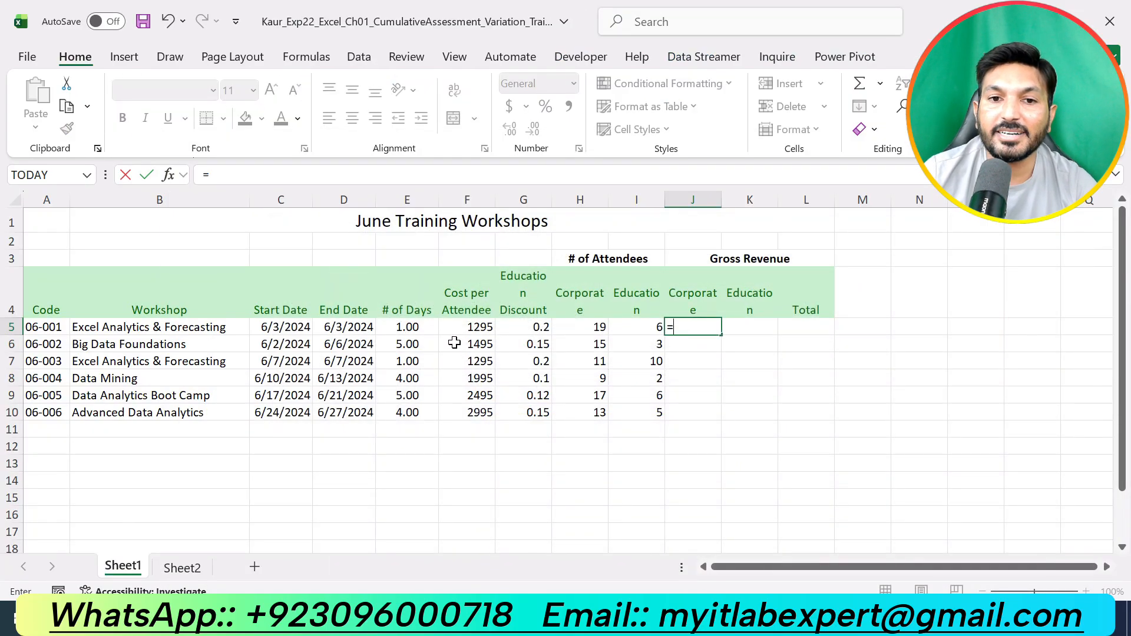
left_click(463, 326)
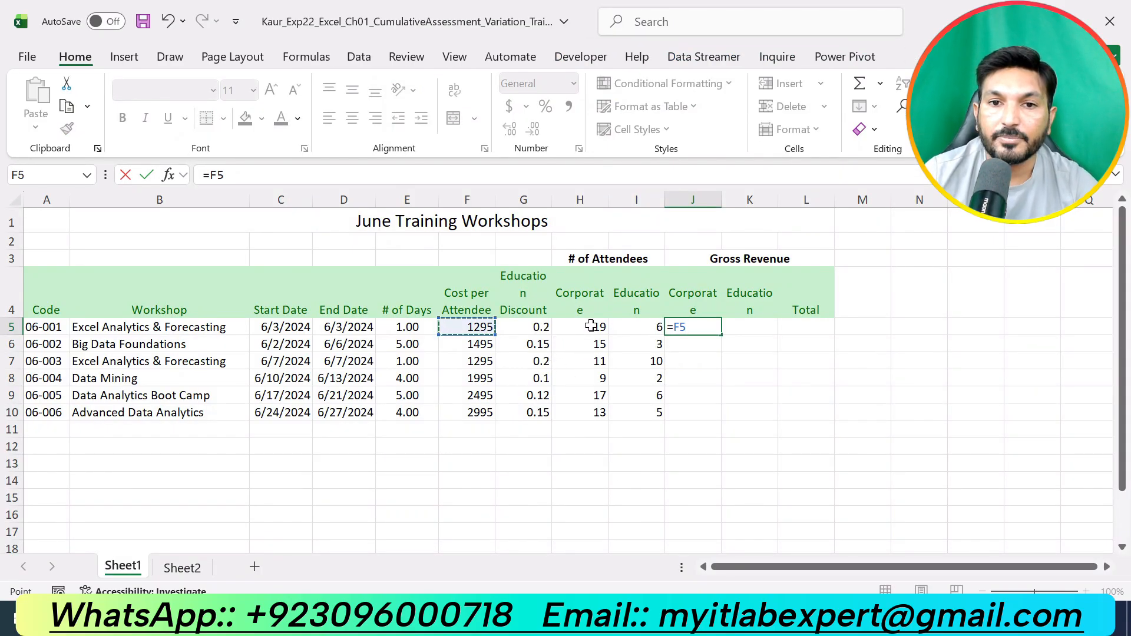
type("*")
left_click(592, 326)
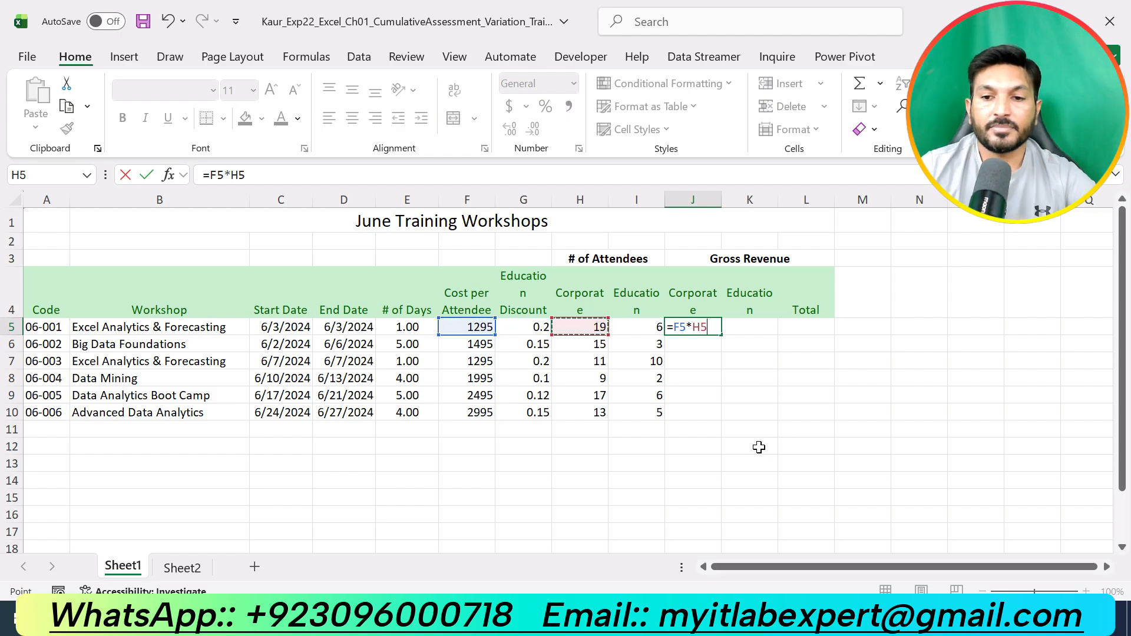
key("Return")
left_click(705, 327)
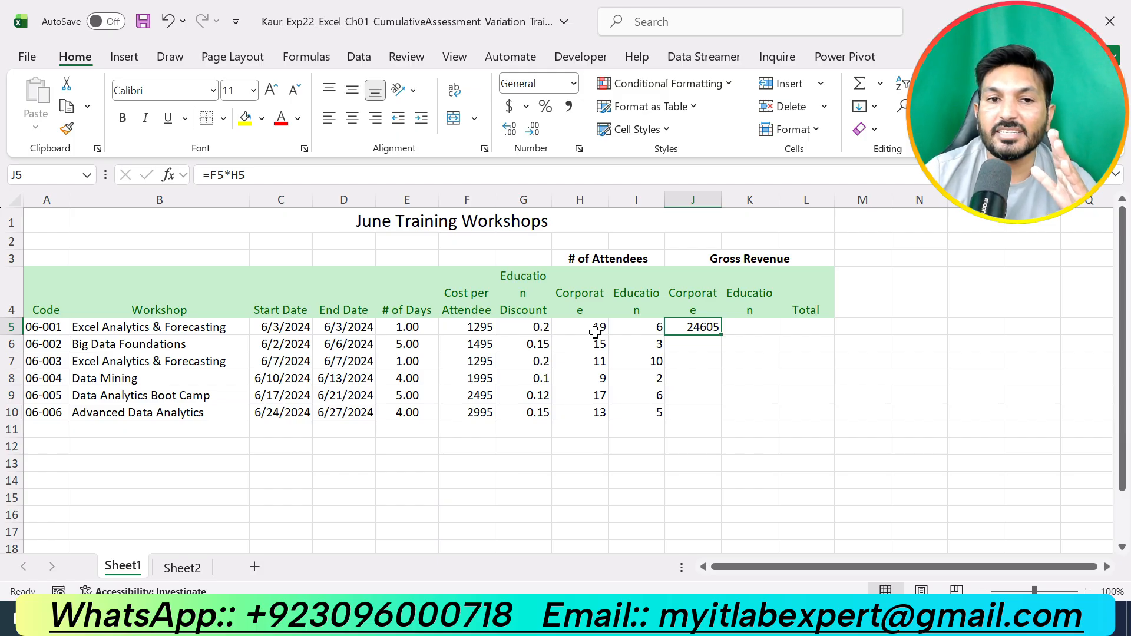
key("alt+Tab")
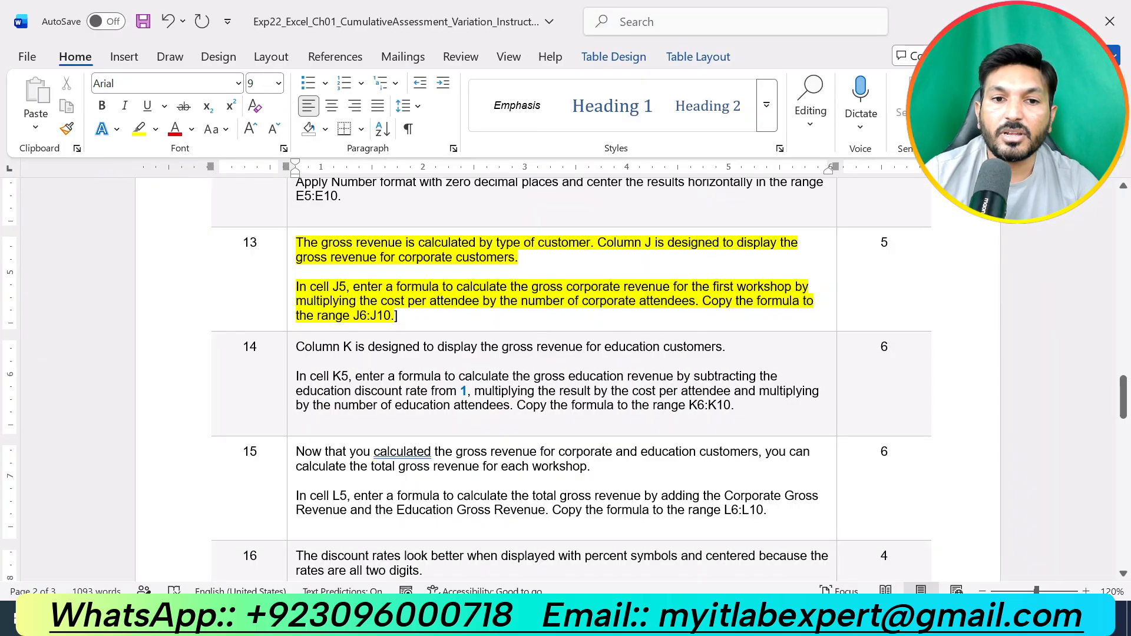
key("alt+Tab")
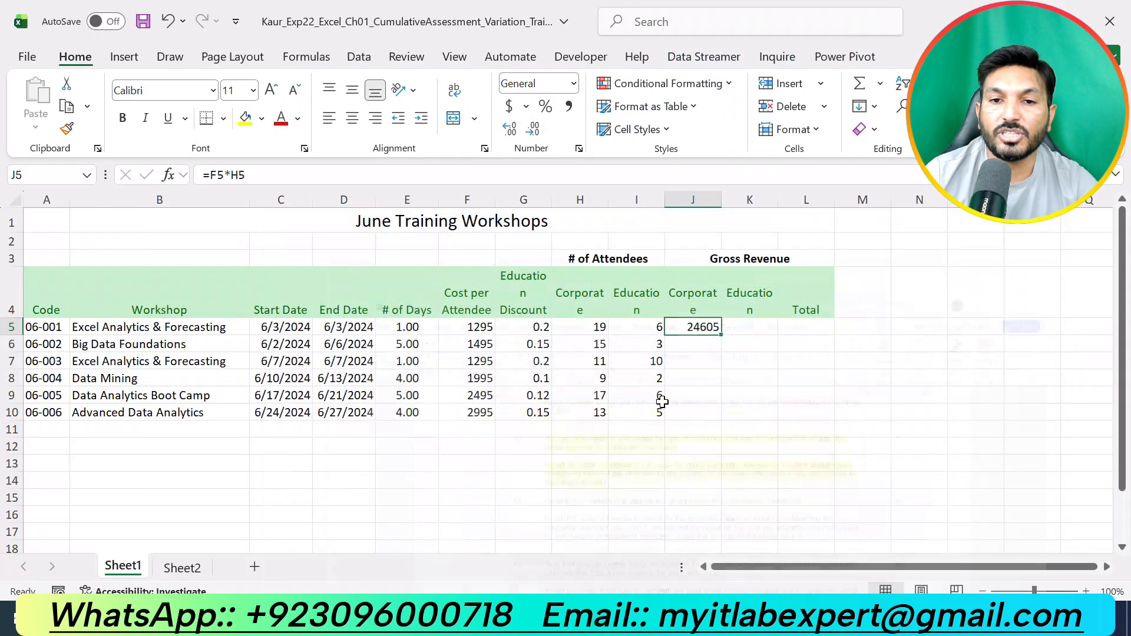
left_click_drag(722, 335, 717, 416)
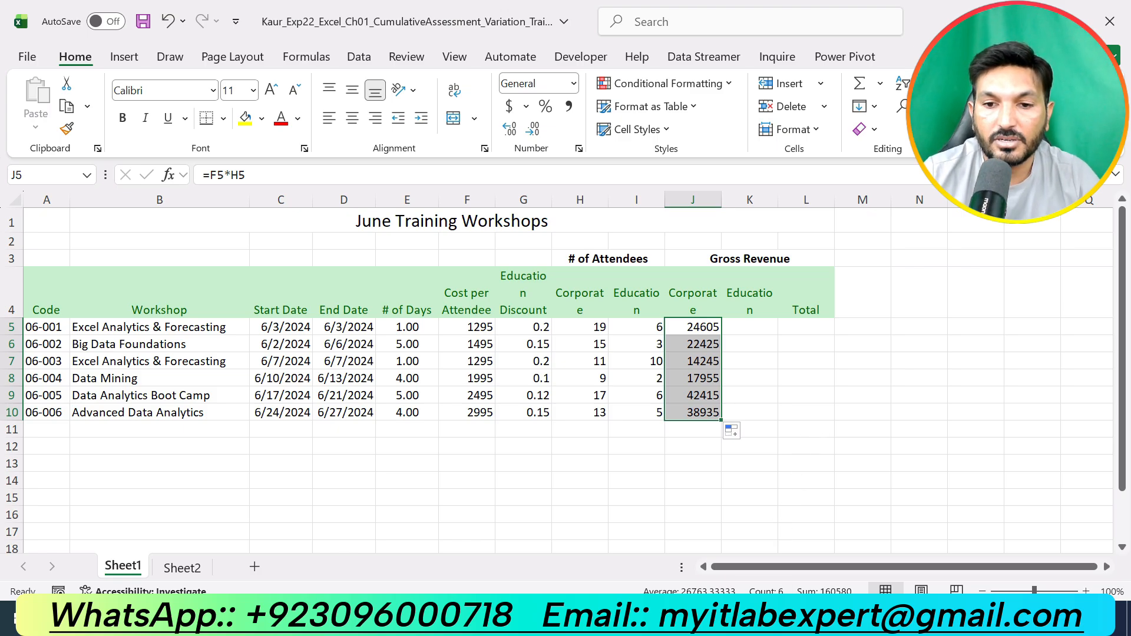
- Remove the highlight from the step 13 instructions and highlight the step 14 instructions in yellow
key("alt+Tab")
scroll(566, 379, "down", 1)
scroll(566, 380, "up", 2)
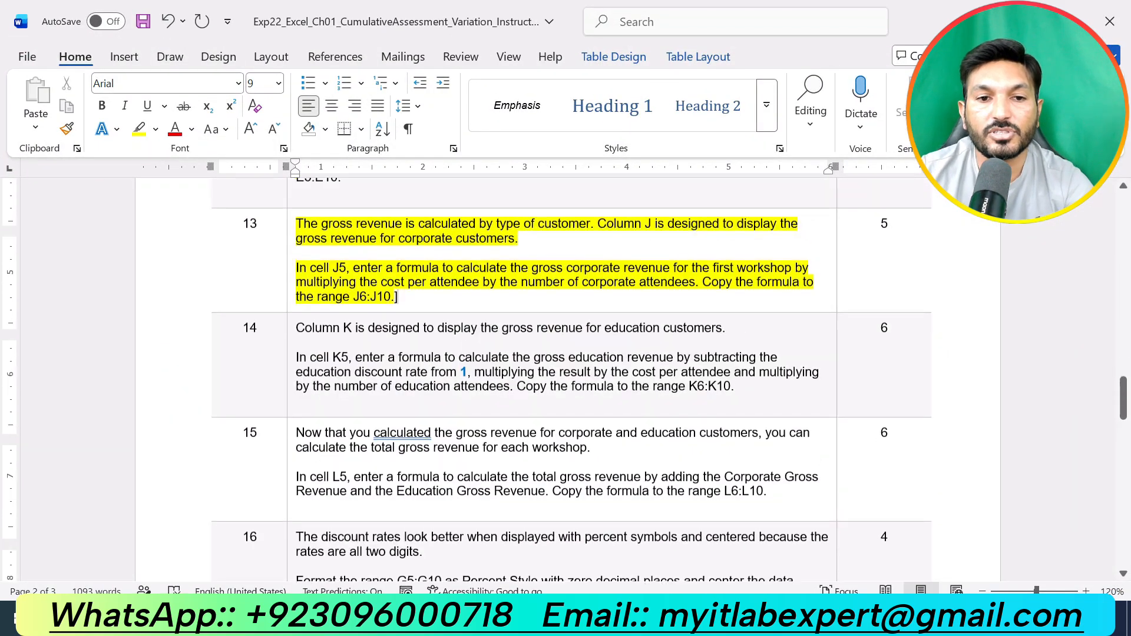
key("ctrl+z")
key("ctrl+z")
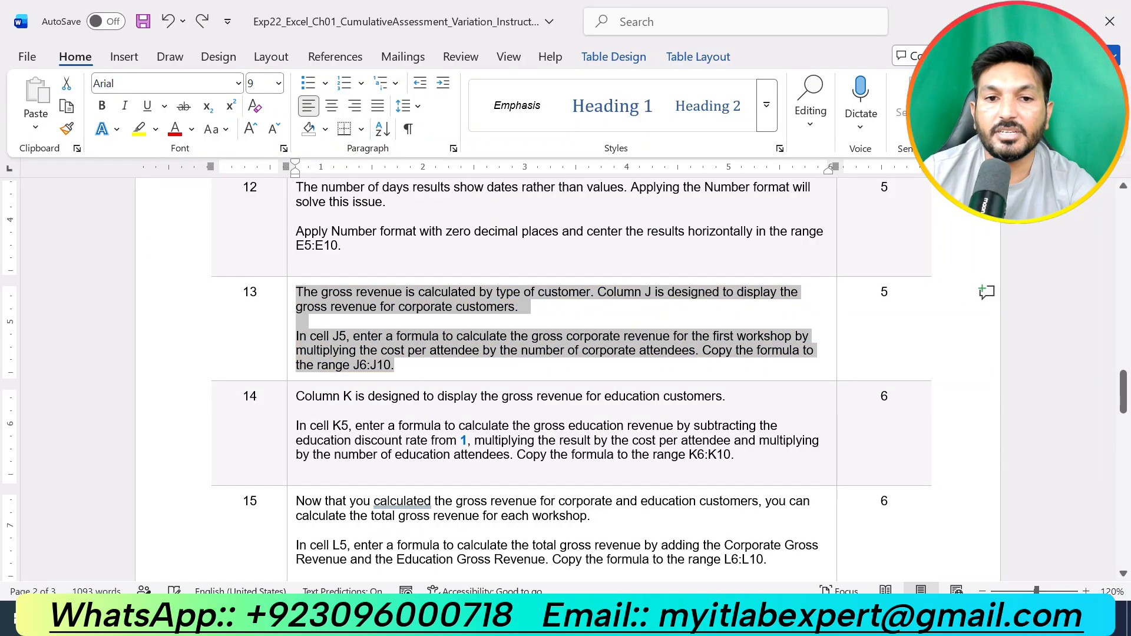
left_click_drag(736, 455, 295, 396)
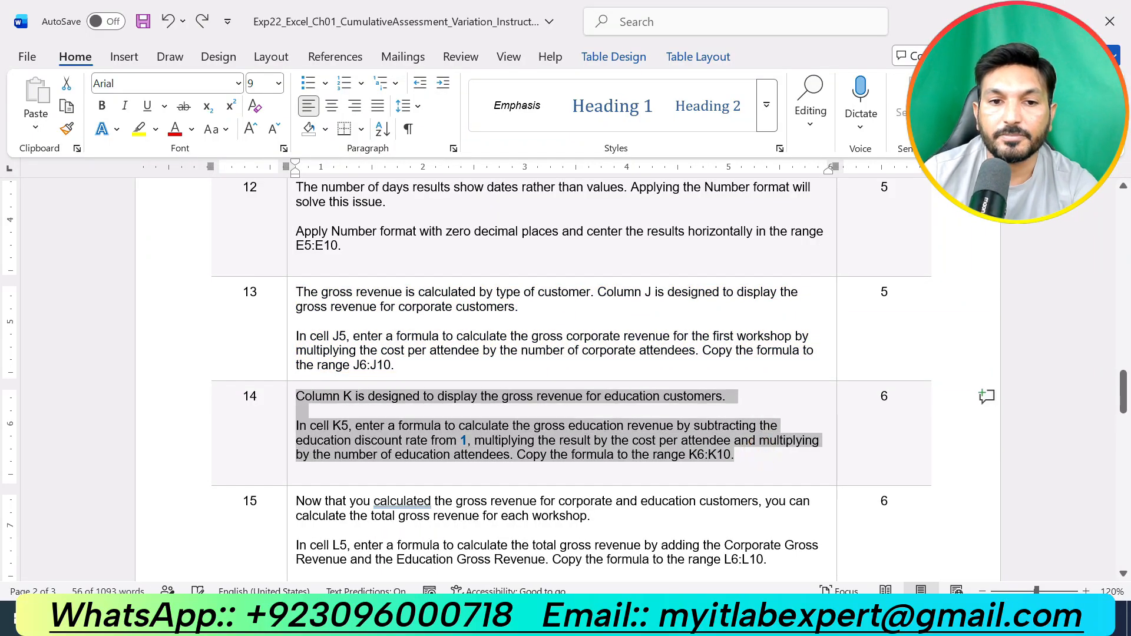
left_click(381, 354)
left_click(474, 459)
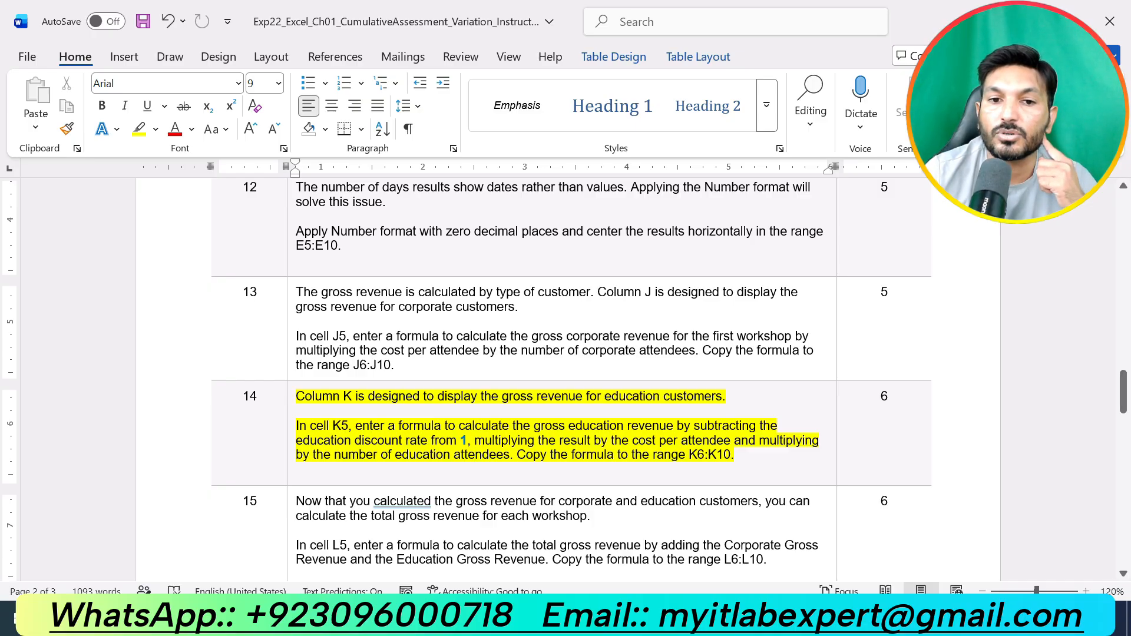
- In K5, enter the formula =(1-G5)*F5*I5 for education gross revenue
key("alt+Tab")
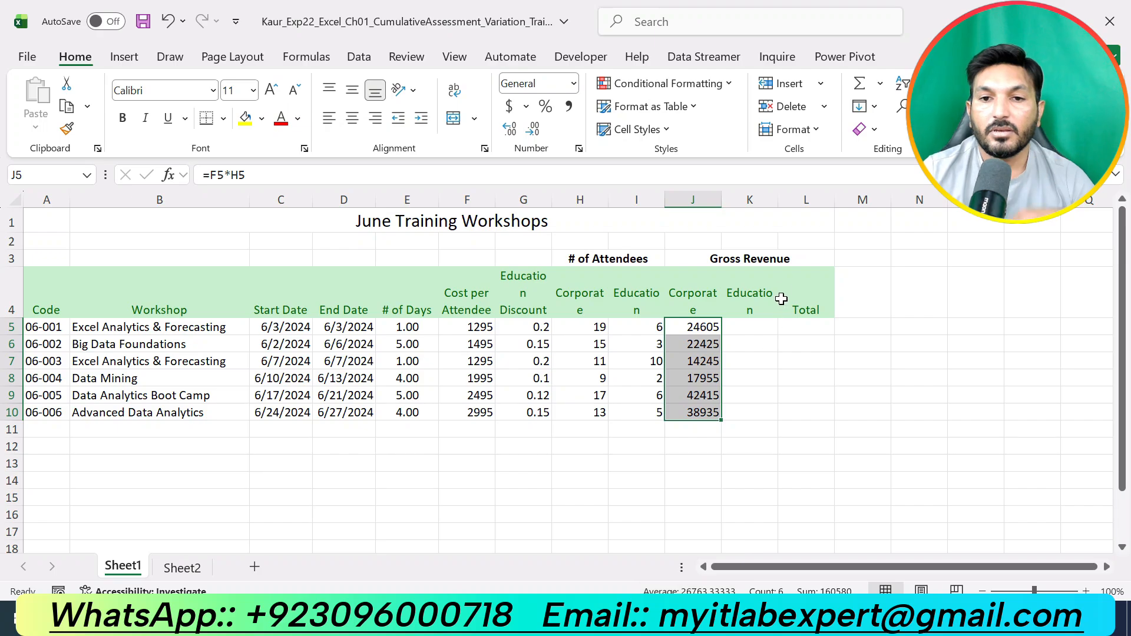
left_click(758, 325)
type("=")
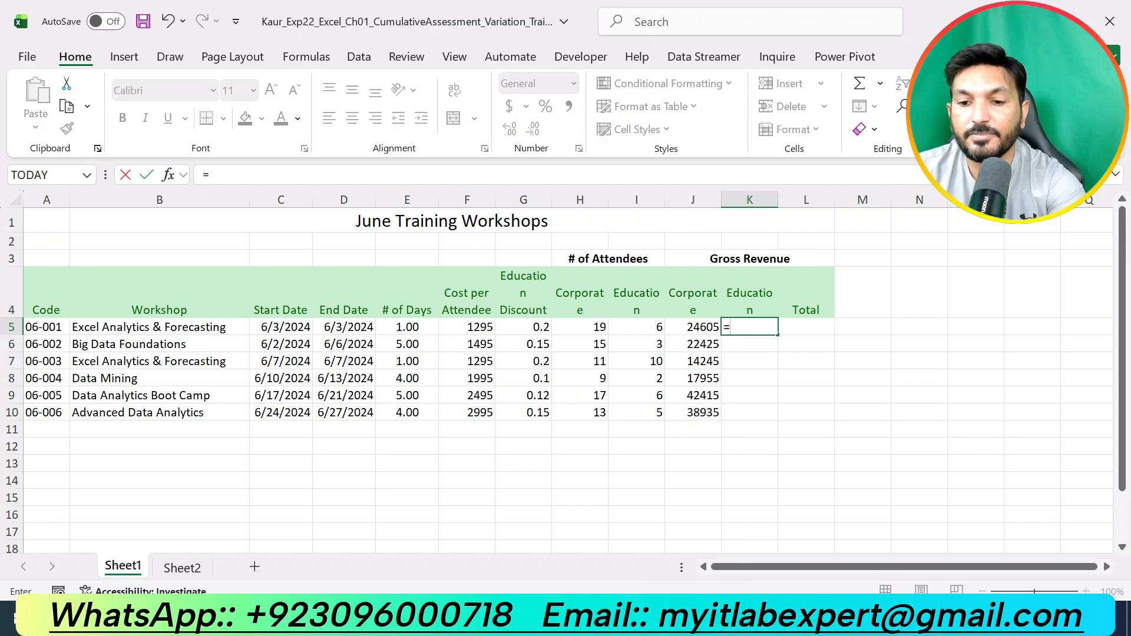
type("(1-")
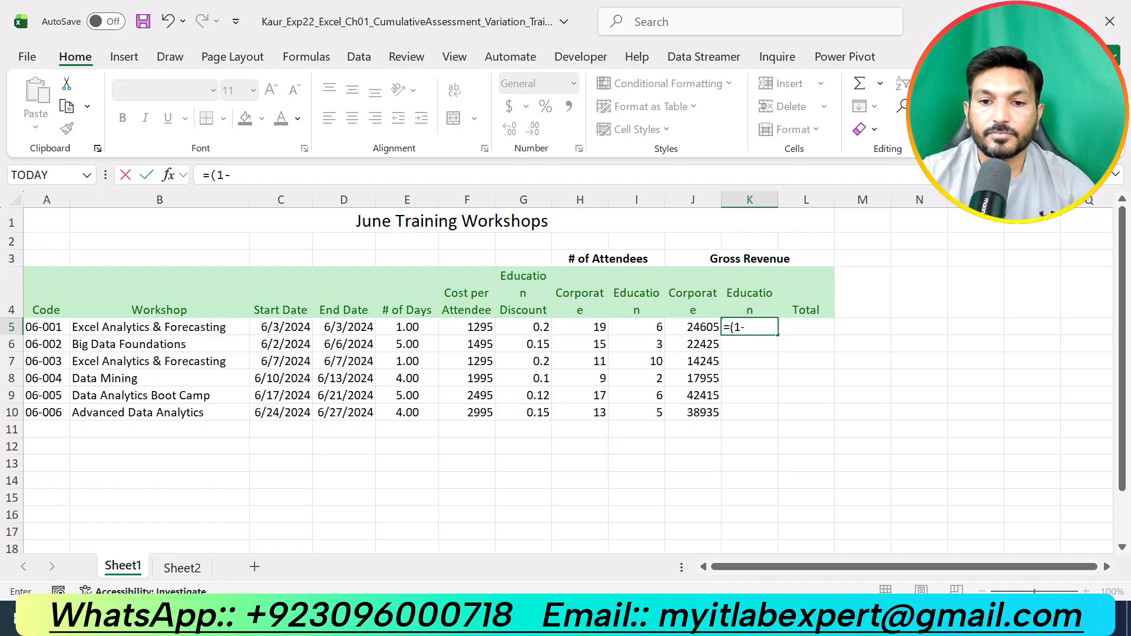
left_click(691, 619)
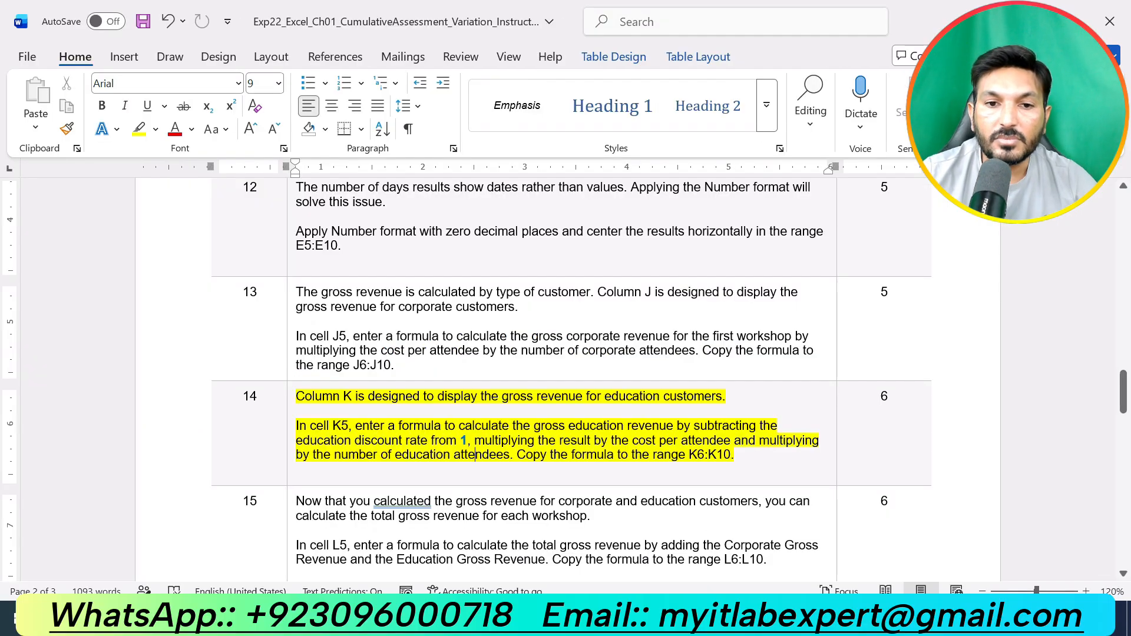
left_click(723, 619)
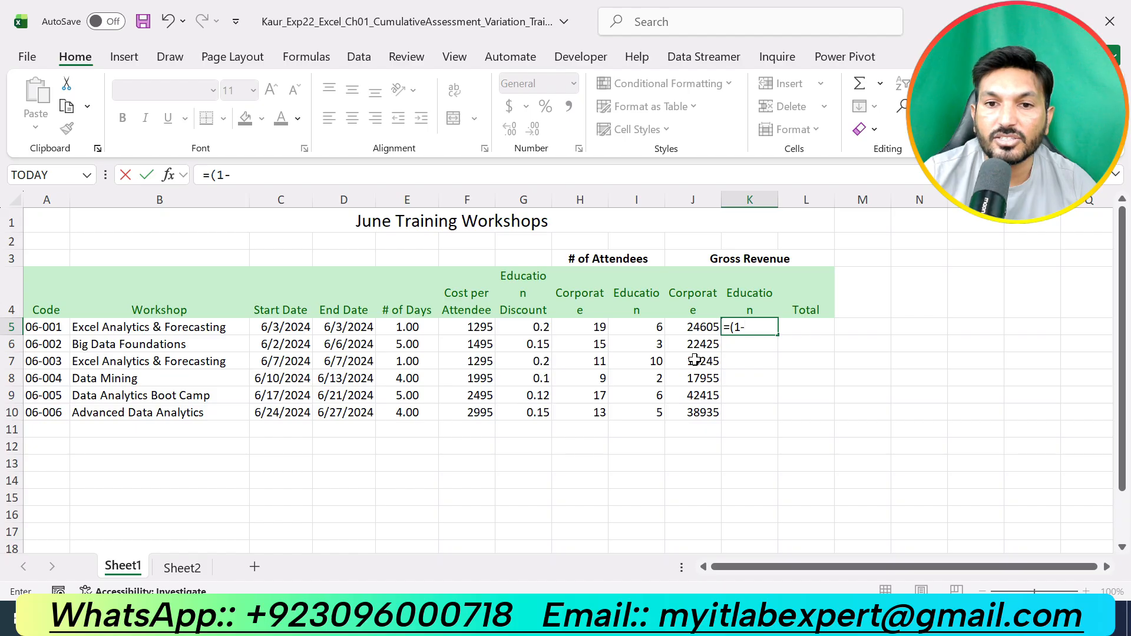
left_click(529, 326)
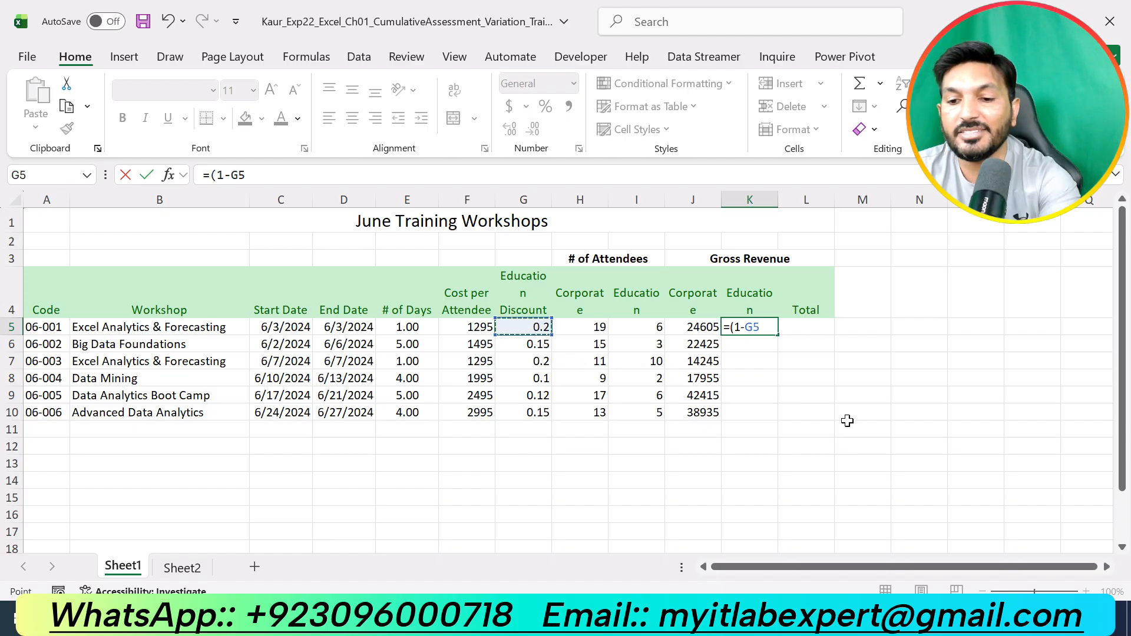
type(")")
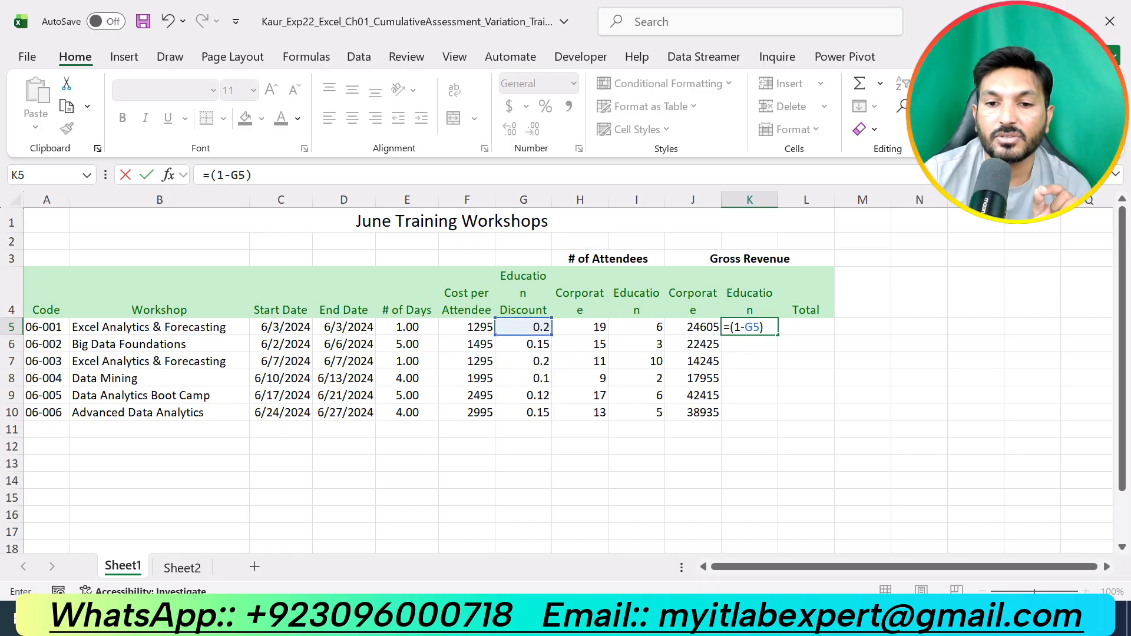
key("alt+Tab")
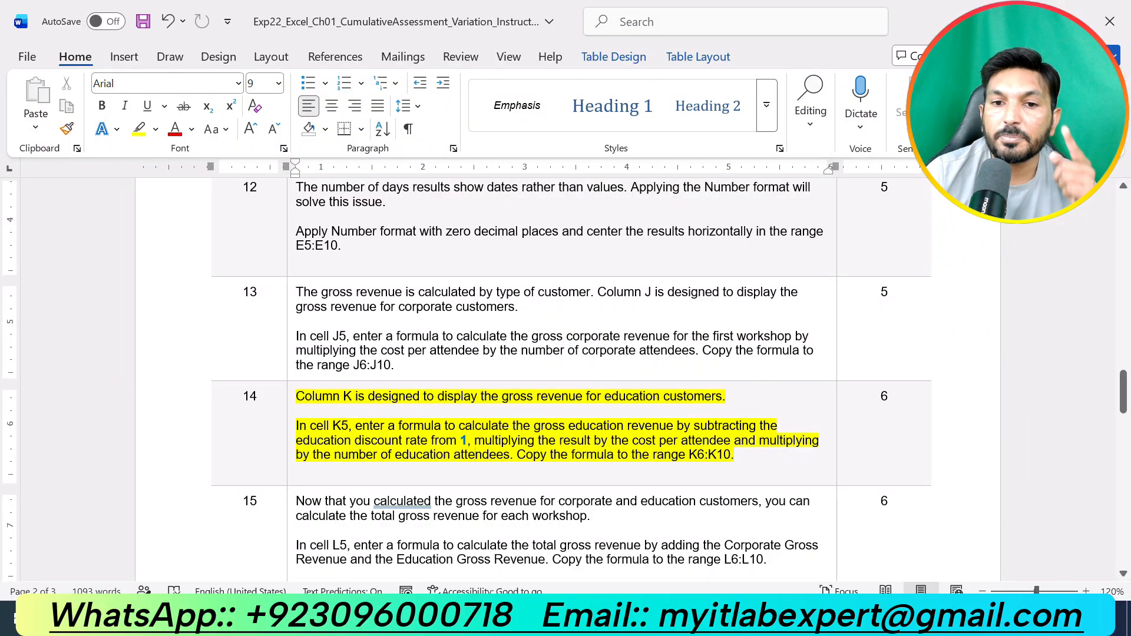
key("alt+Tab")
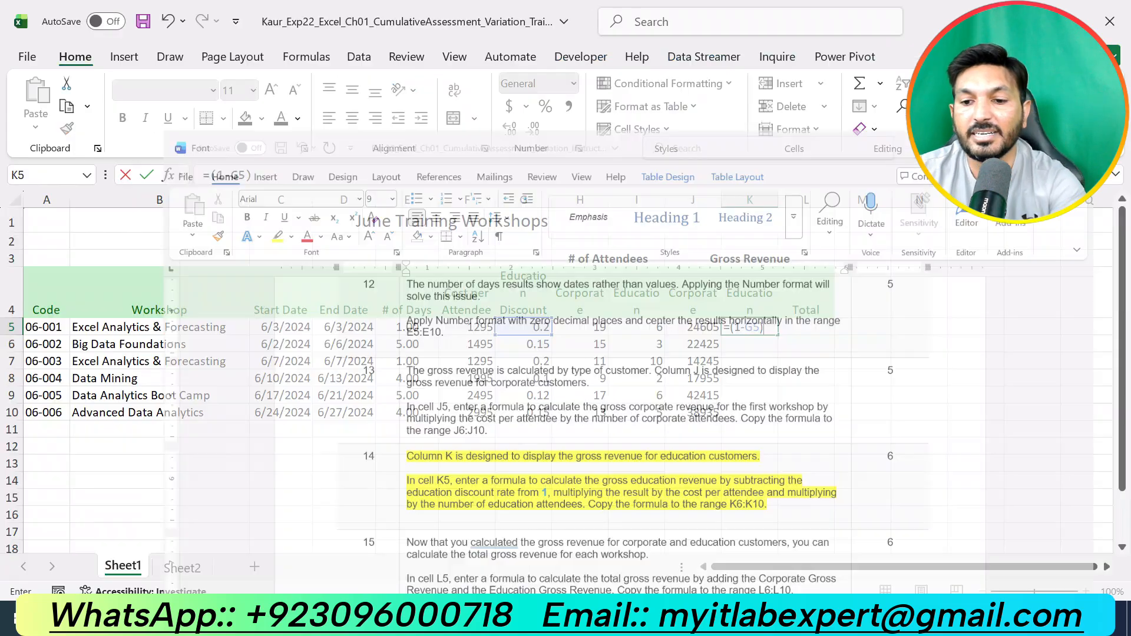
type("*")
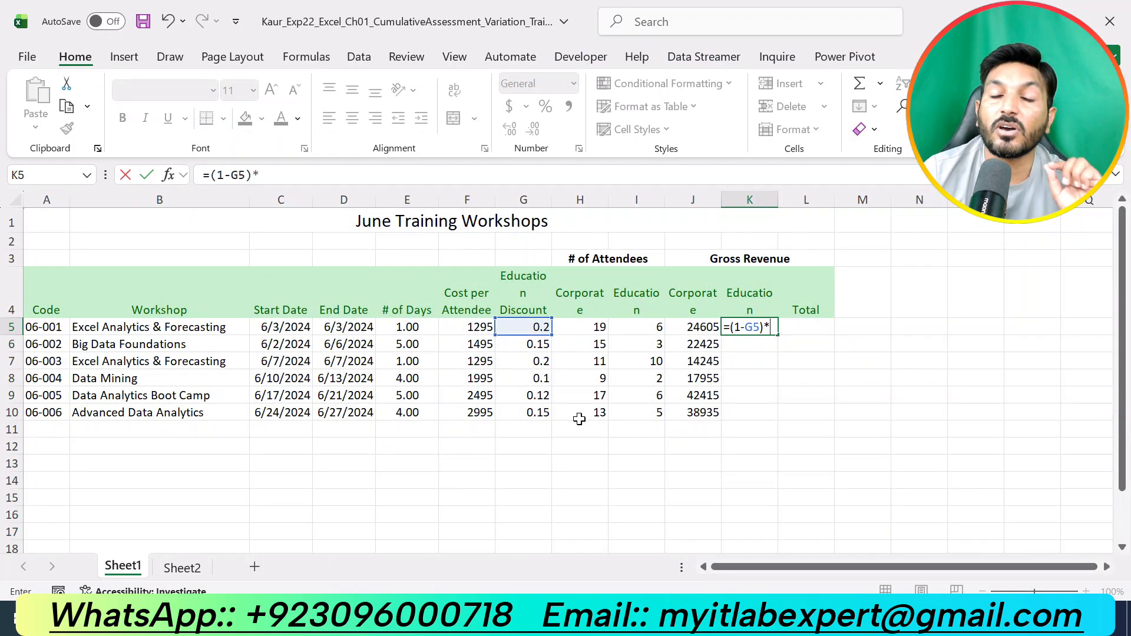
left_click(471, 327)
key("alt+Tab")
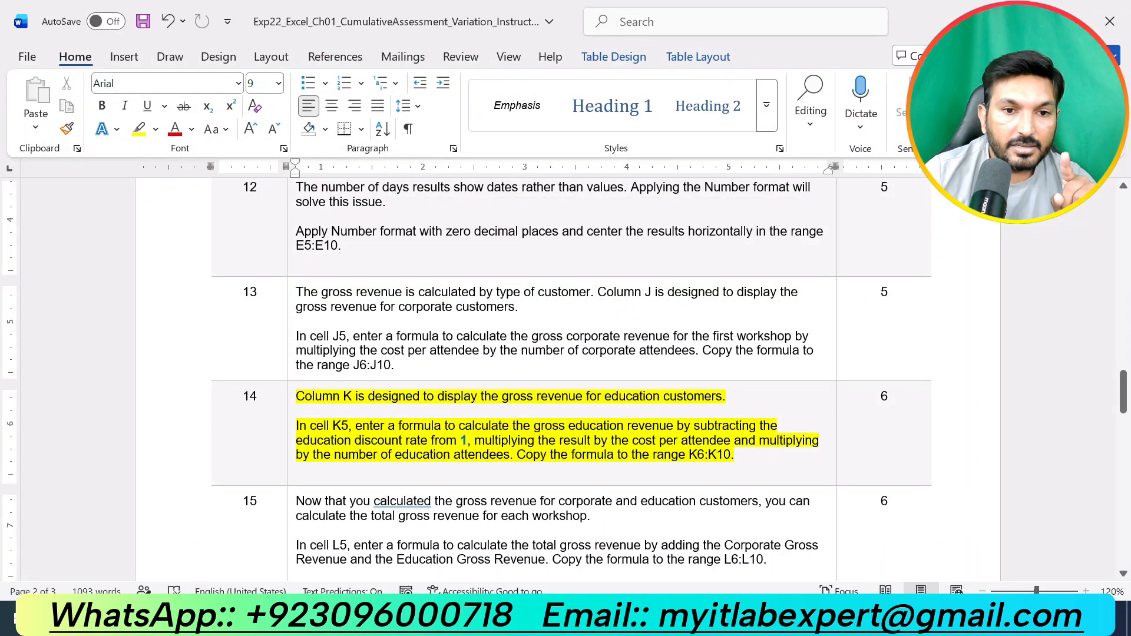
key("alt+Tab")
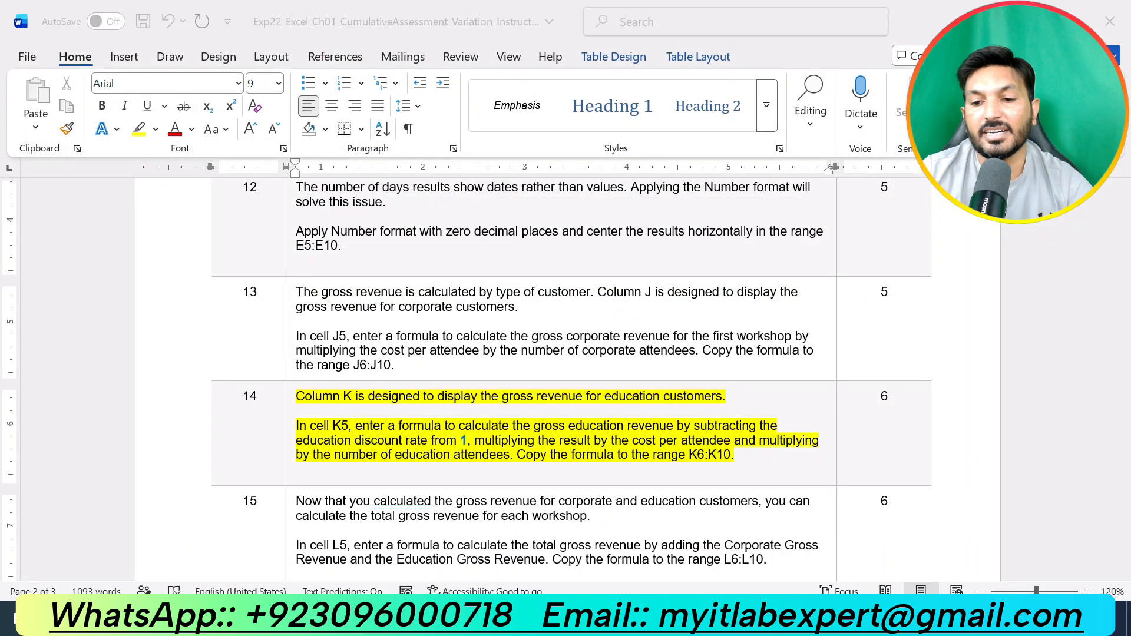
type("*")
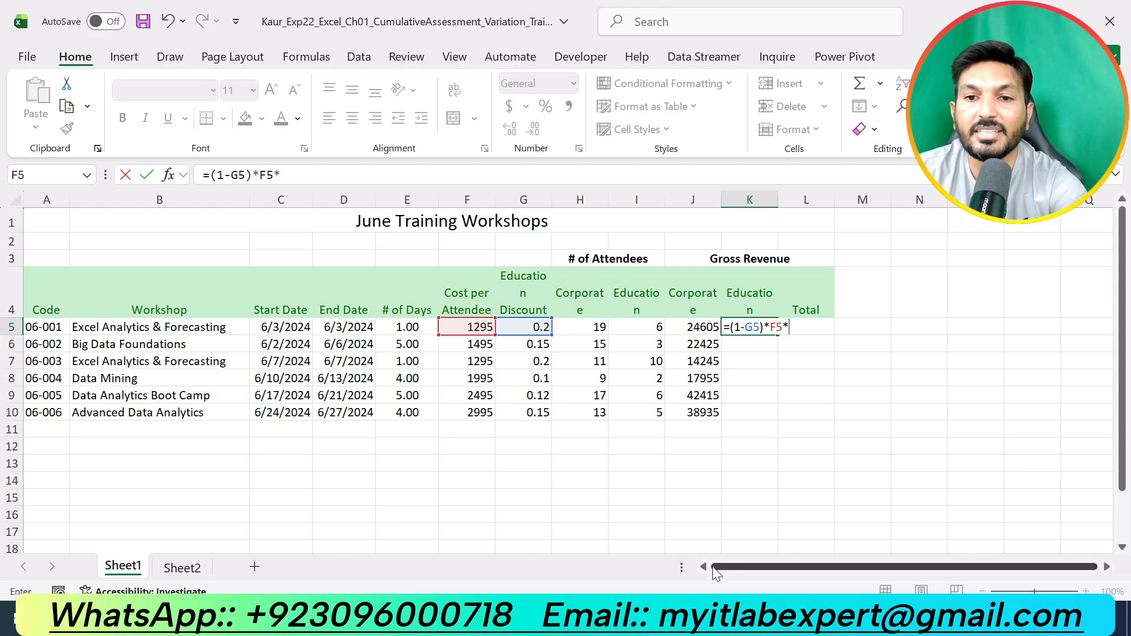
left_click(650, 329)
key("Return")
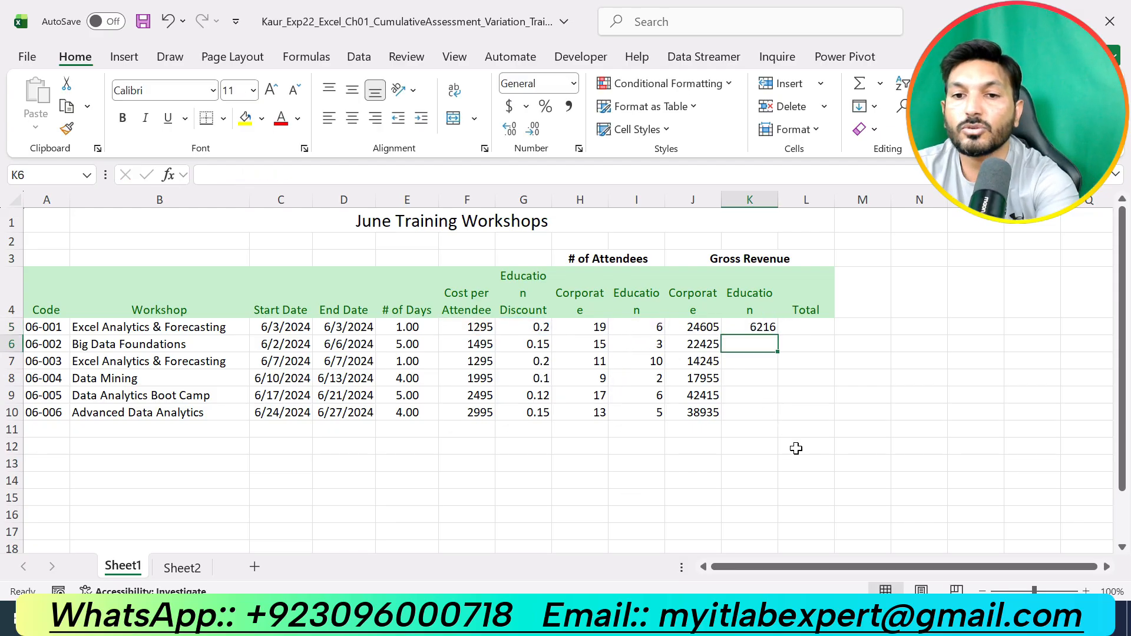
- Copy the K5 formula down to the range K6:K10
left_click(758, 325)
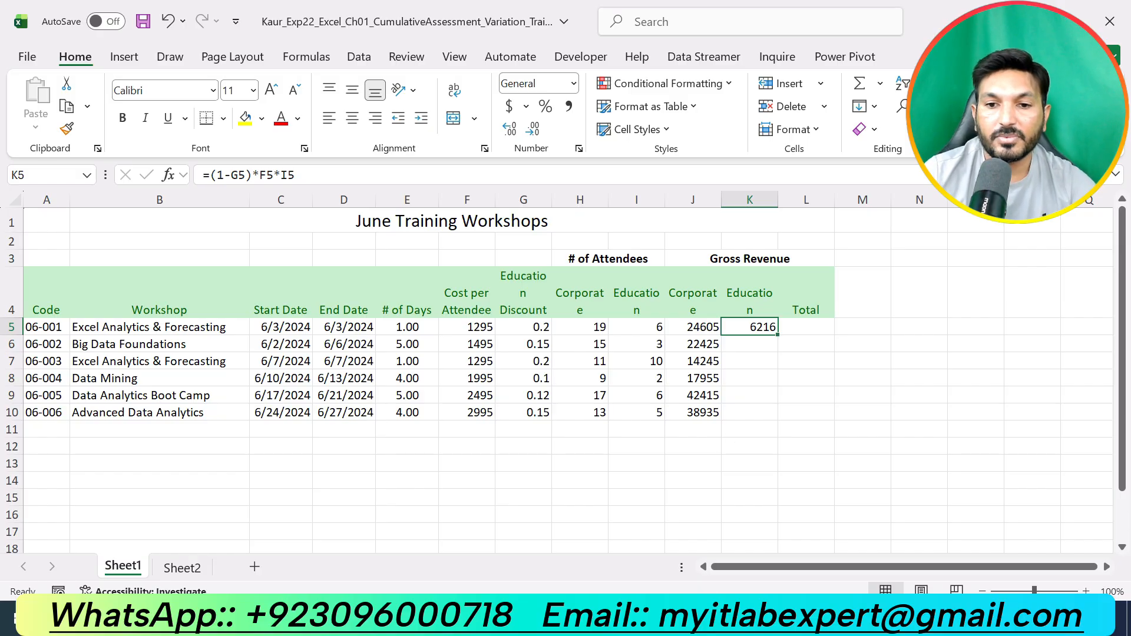
key("alt+Tab")
key("alt+Tab")
key("Return")
type("]")
key("BackSpace")
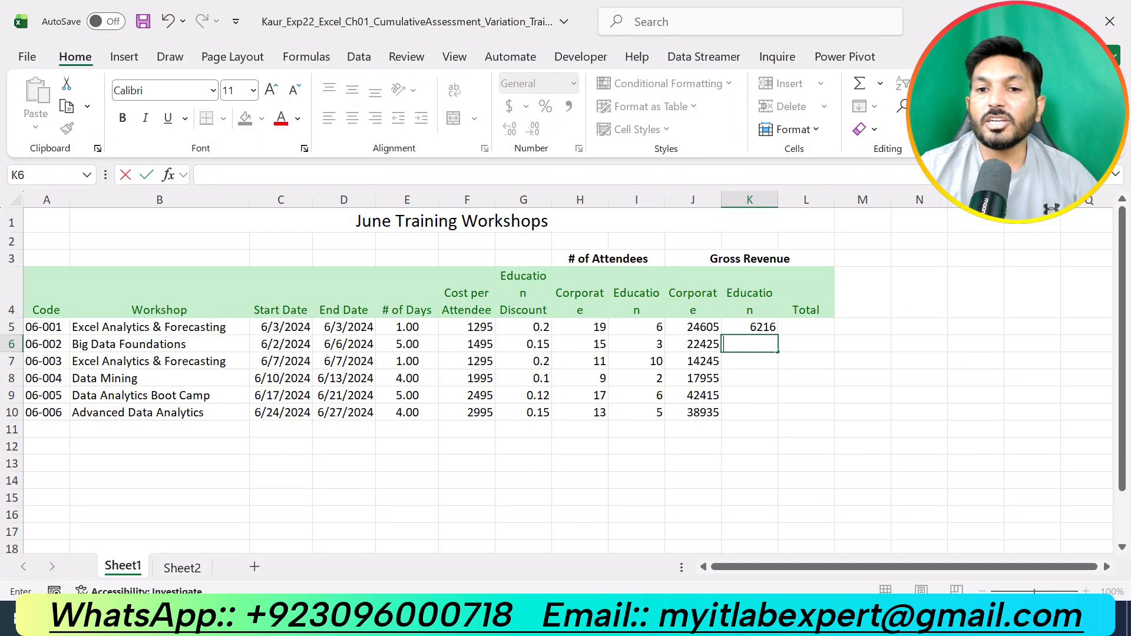
left_click(757, 327)
left_click_drag(778, 335, 782, 420)
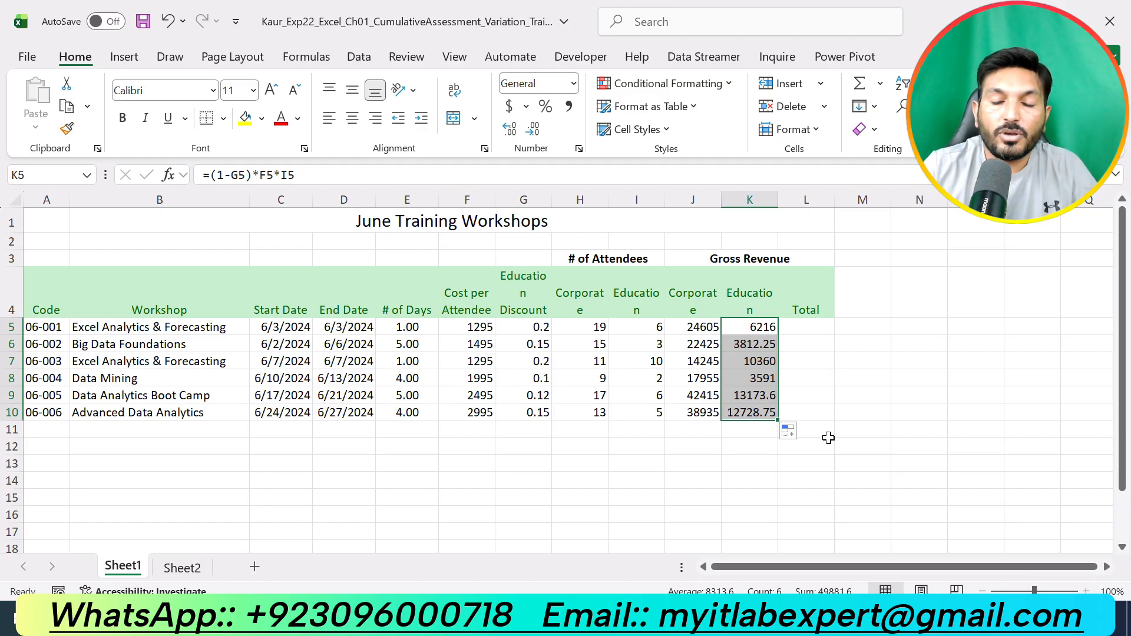
- Switch to the finished sample workbook to compare the revenue columns
left_click(723, 619)
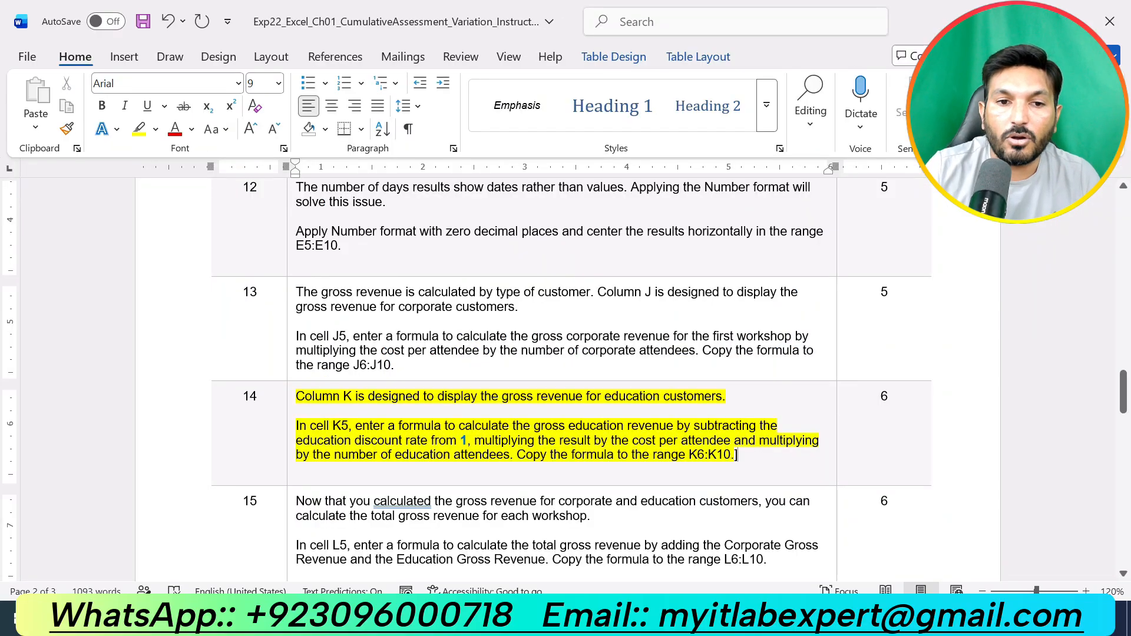
left_click(733, 618)
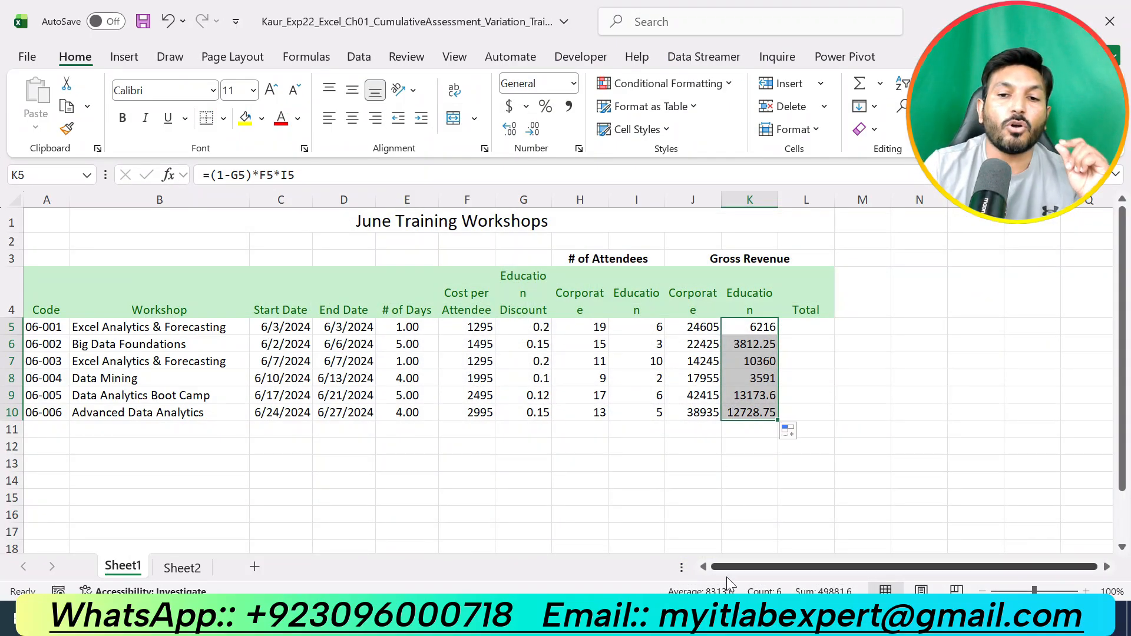
left_click(722, 619)
left_click(806, 549)
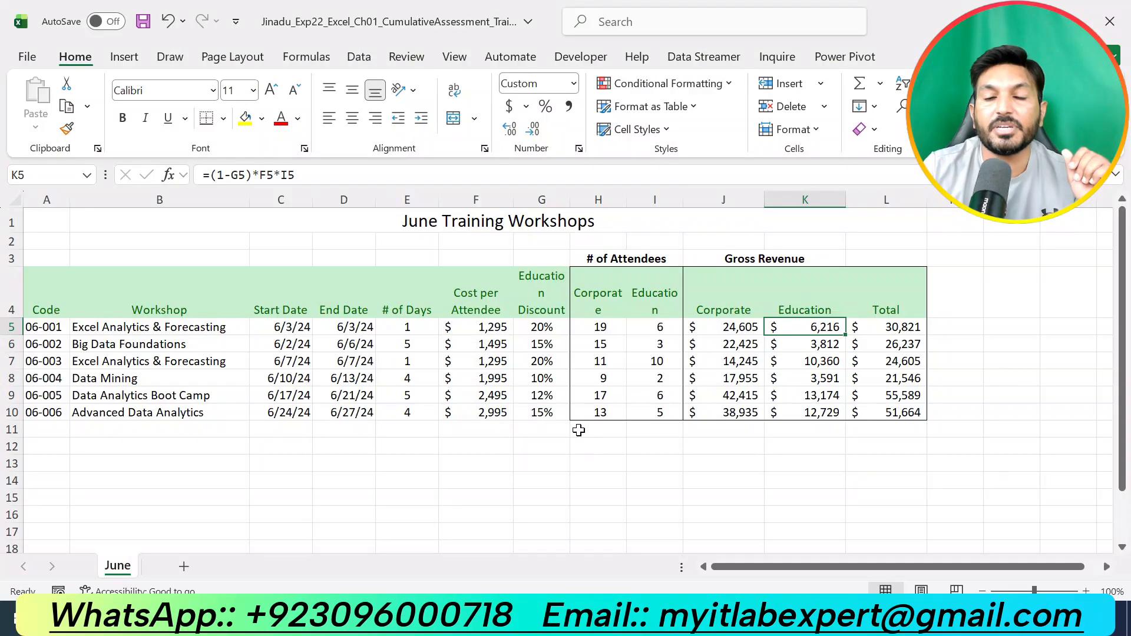